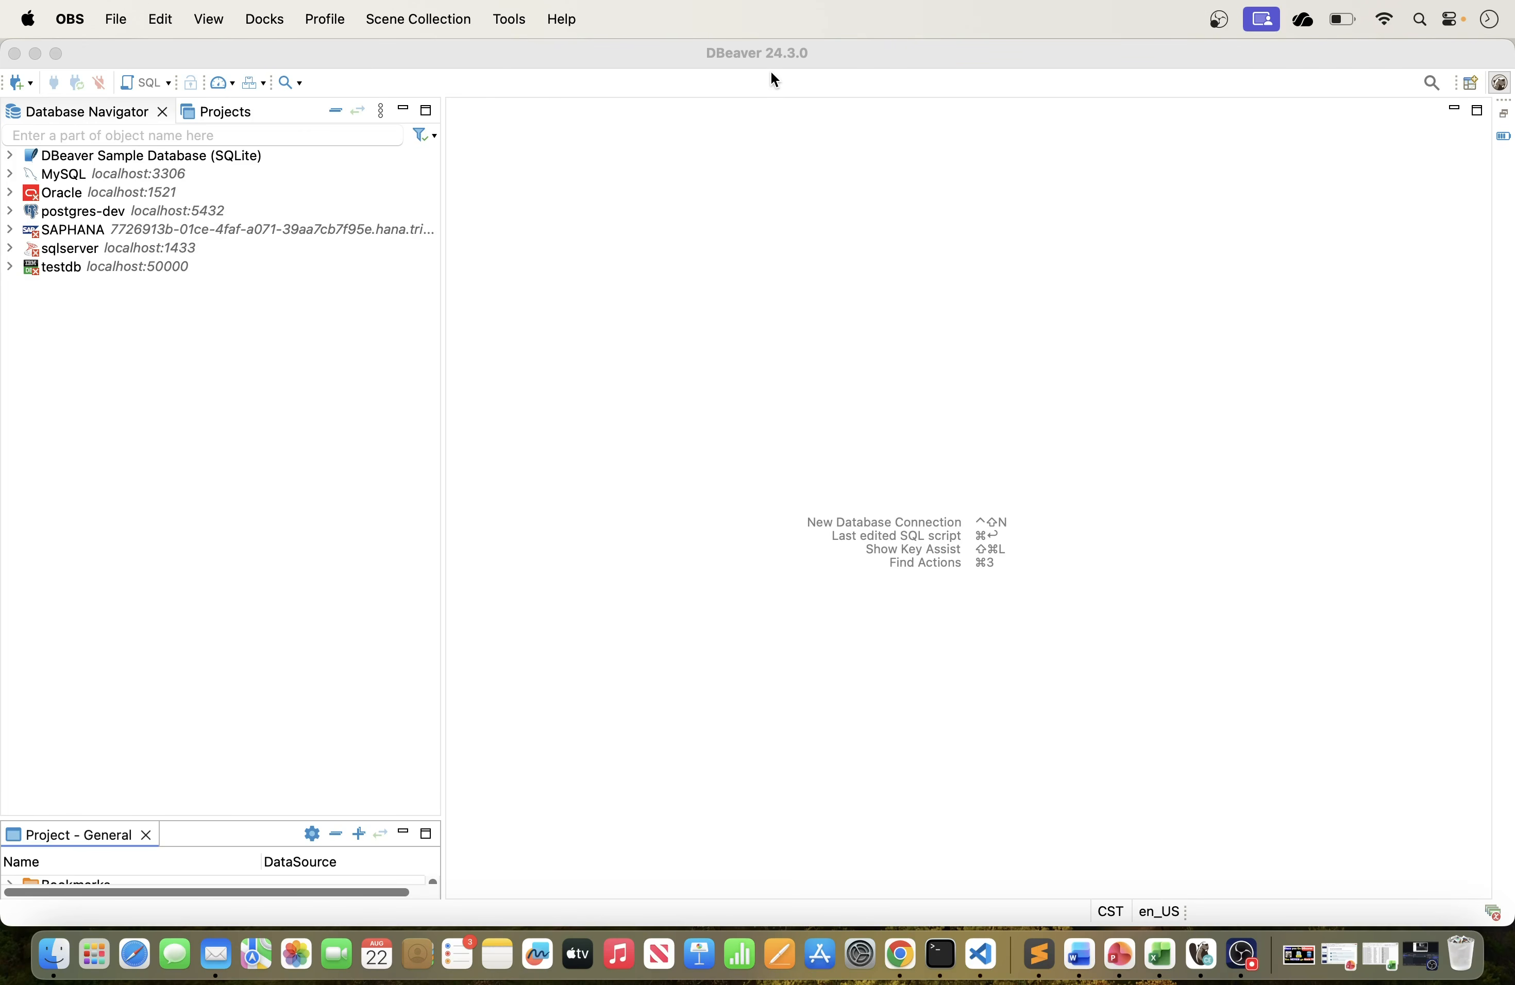
# Switch to Excel and look through the order rows of raw_ecommerce_bronze_pipeline_data in full screen.
pyautogui.click(1158, 946)
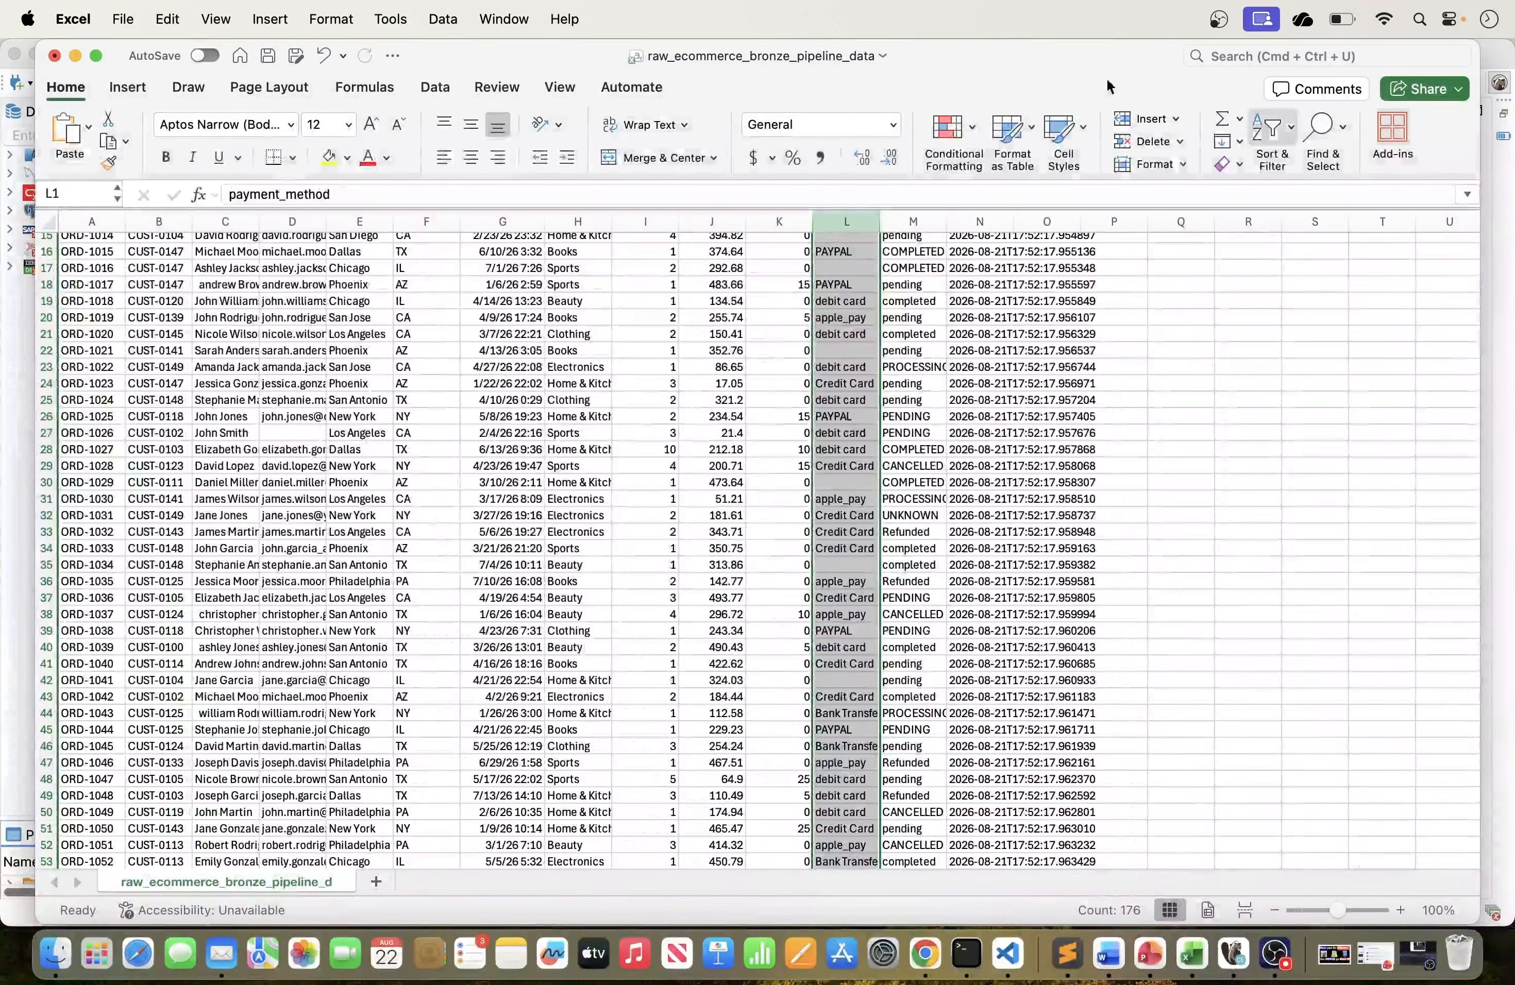
pyautogui.click(97, 55)
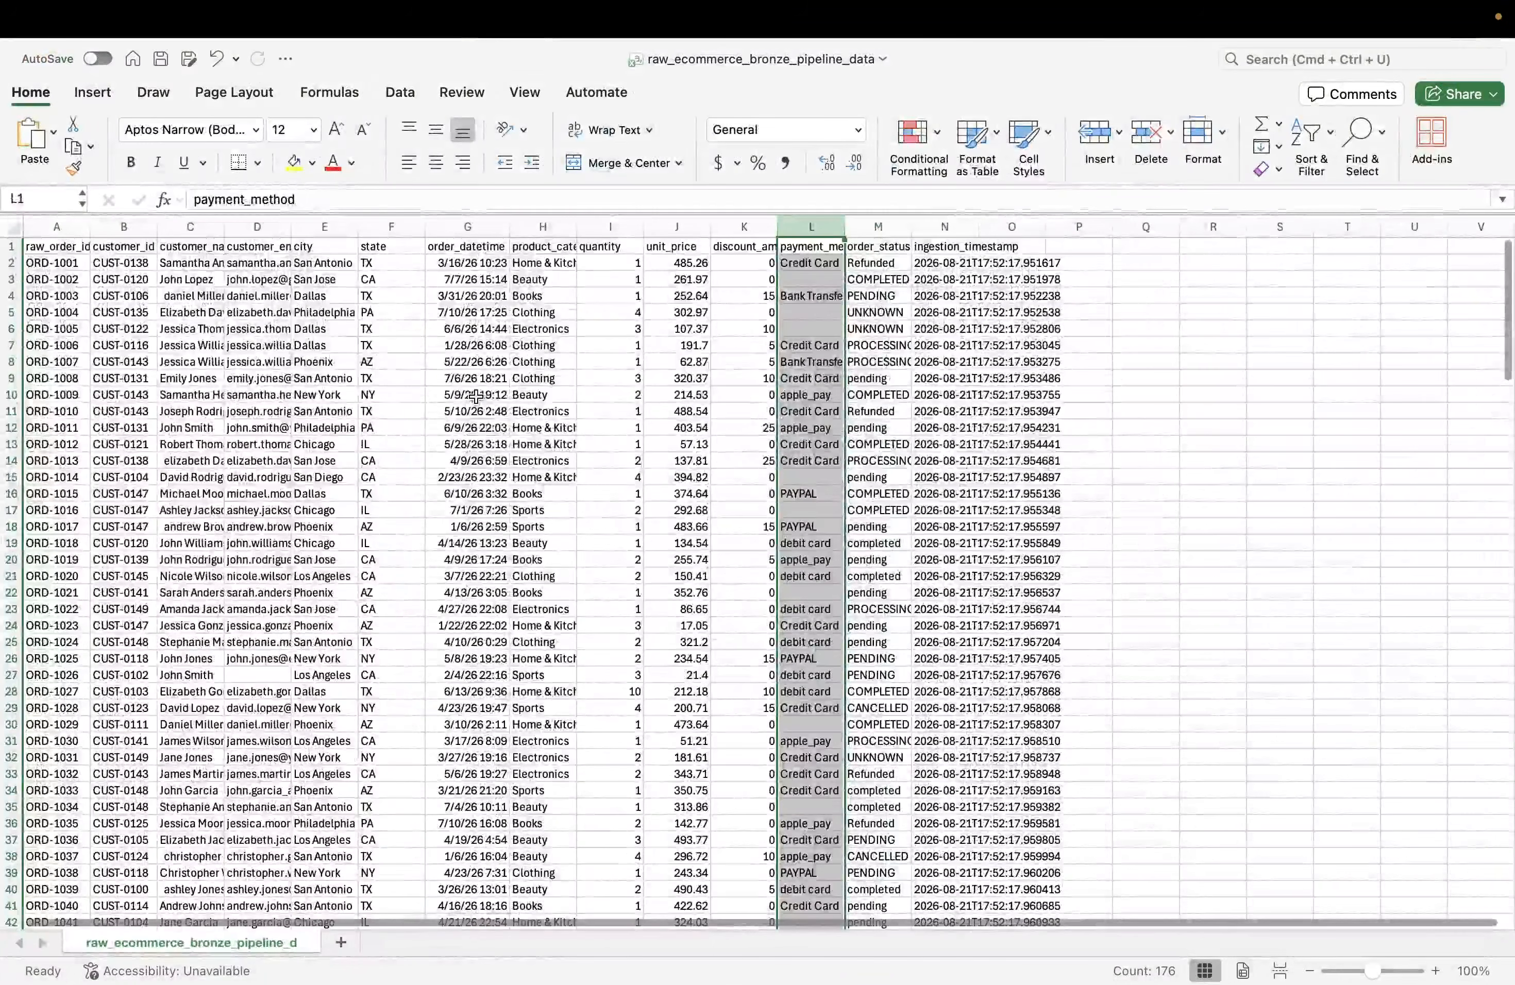
pyautogui.scroll(-8, 410, 471)
pyautogui.scroll(-20, 411, 472)
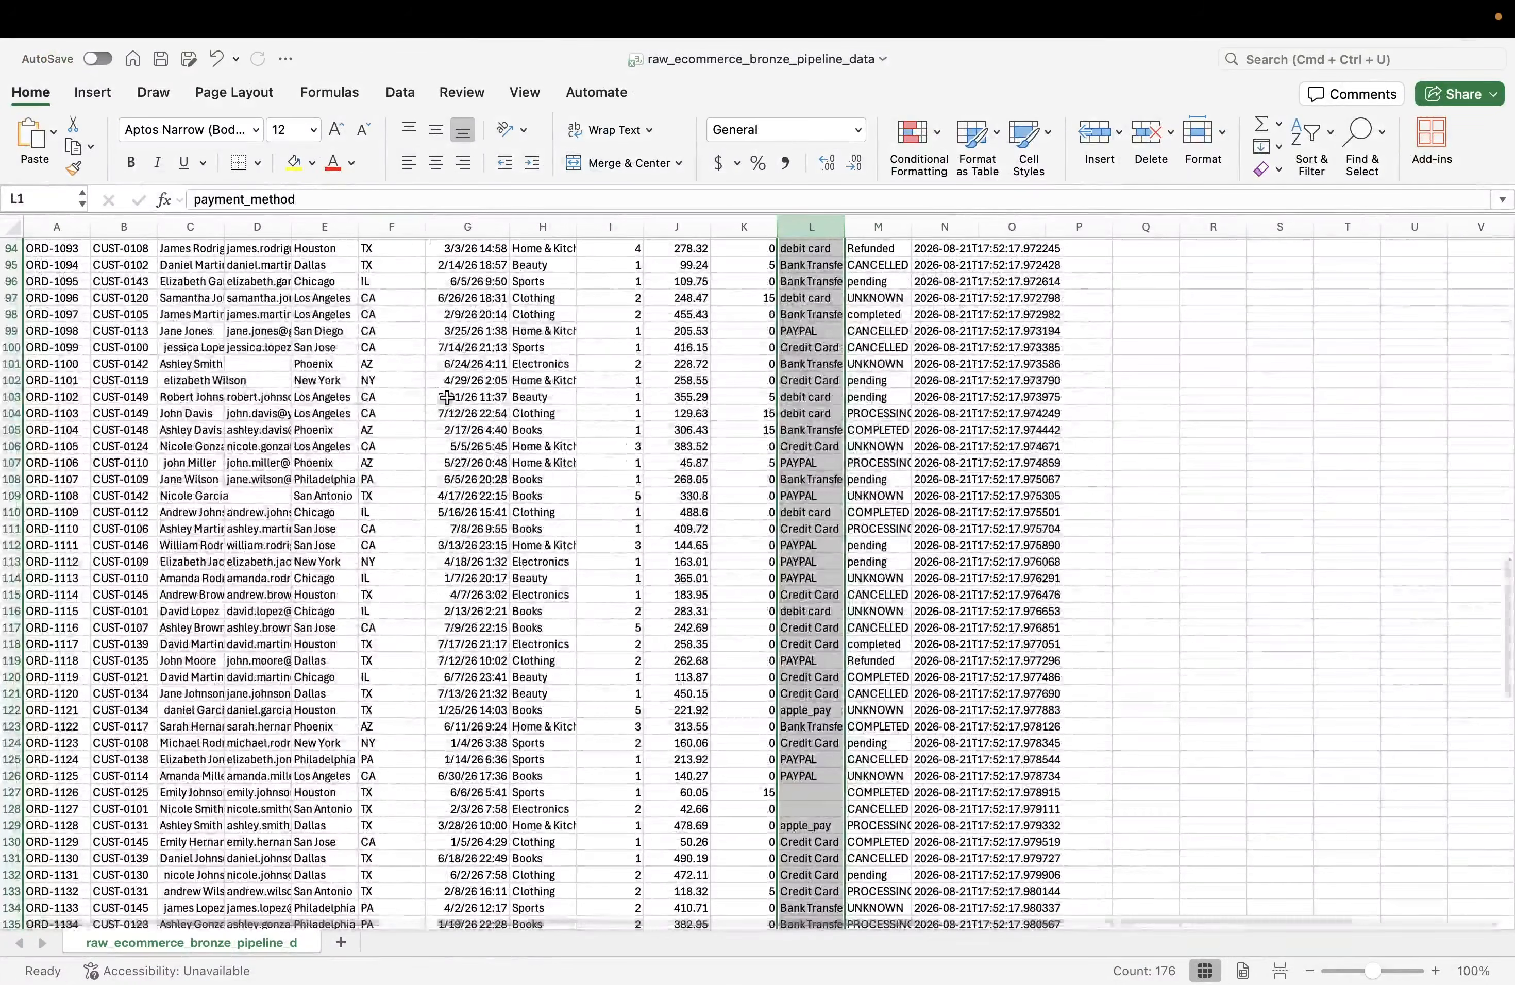
pyautogui.scroll(12, 350, 282)
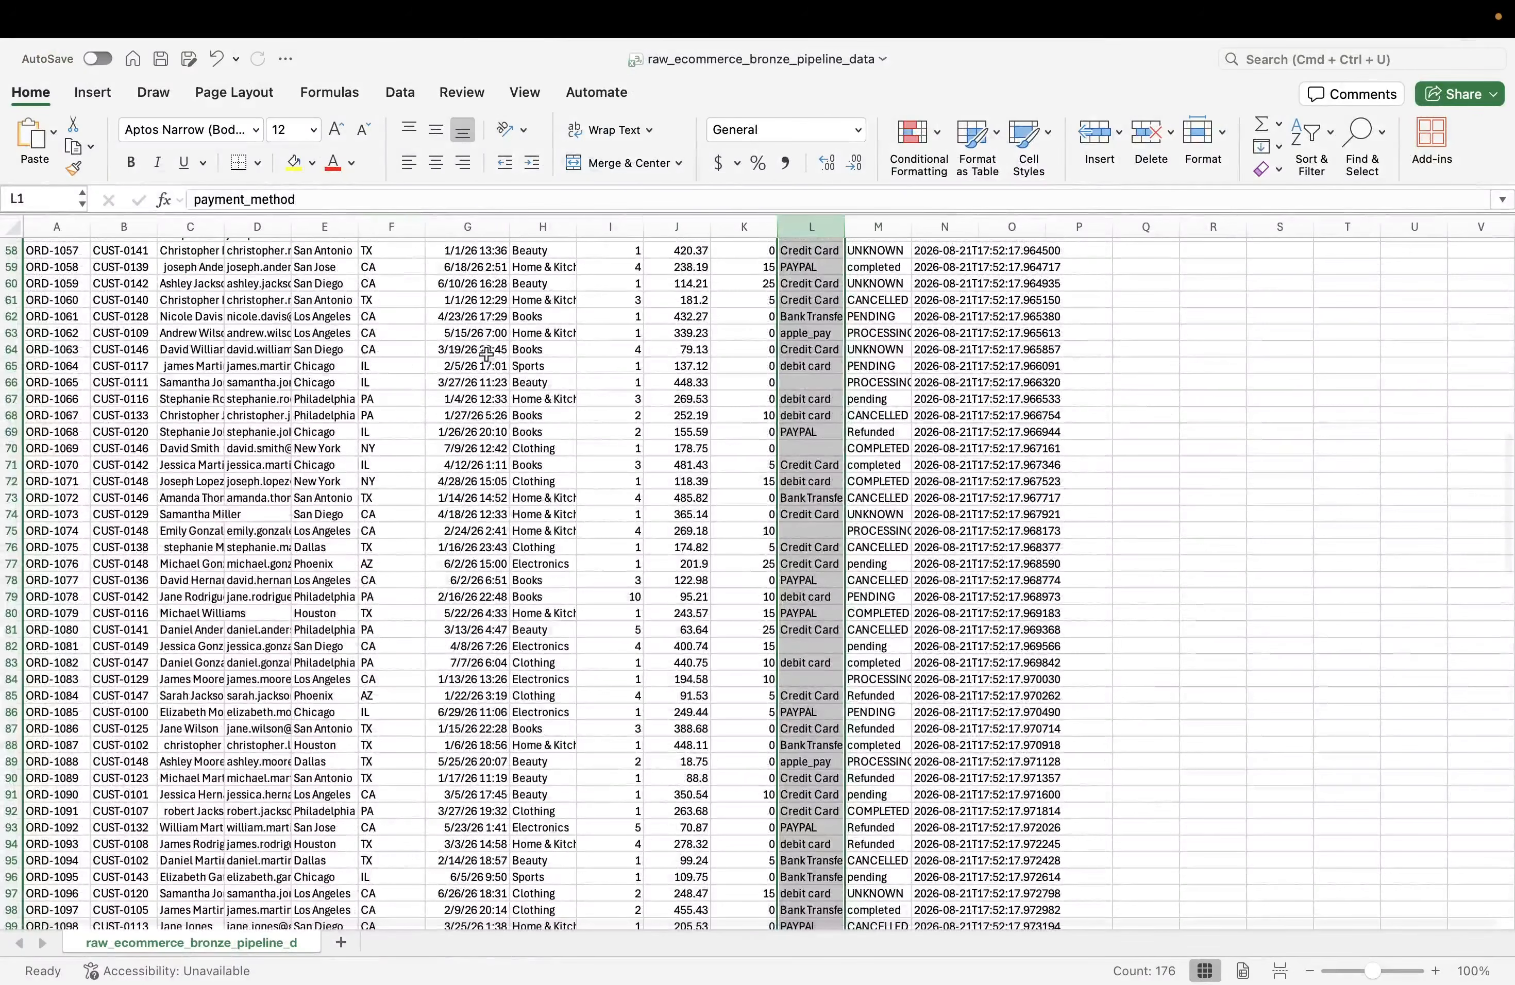
pyautogui.scroll(16, 422, 345)
pyautogui.scroll(4, 421, 345)
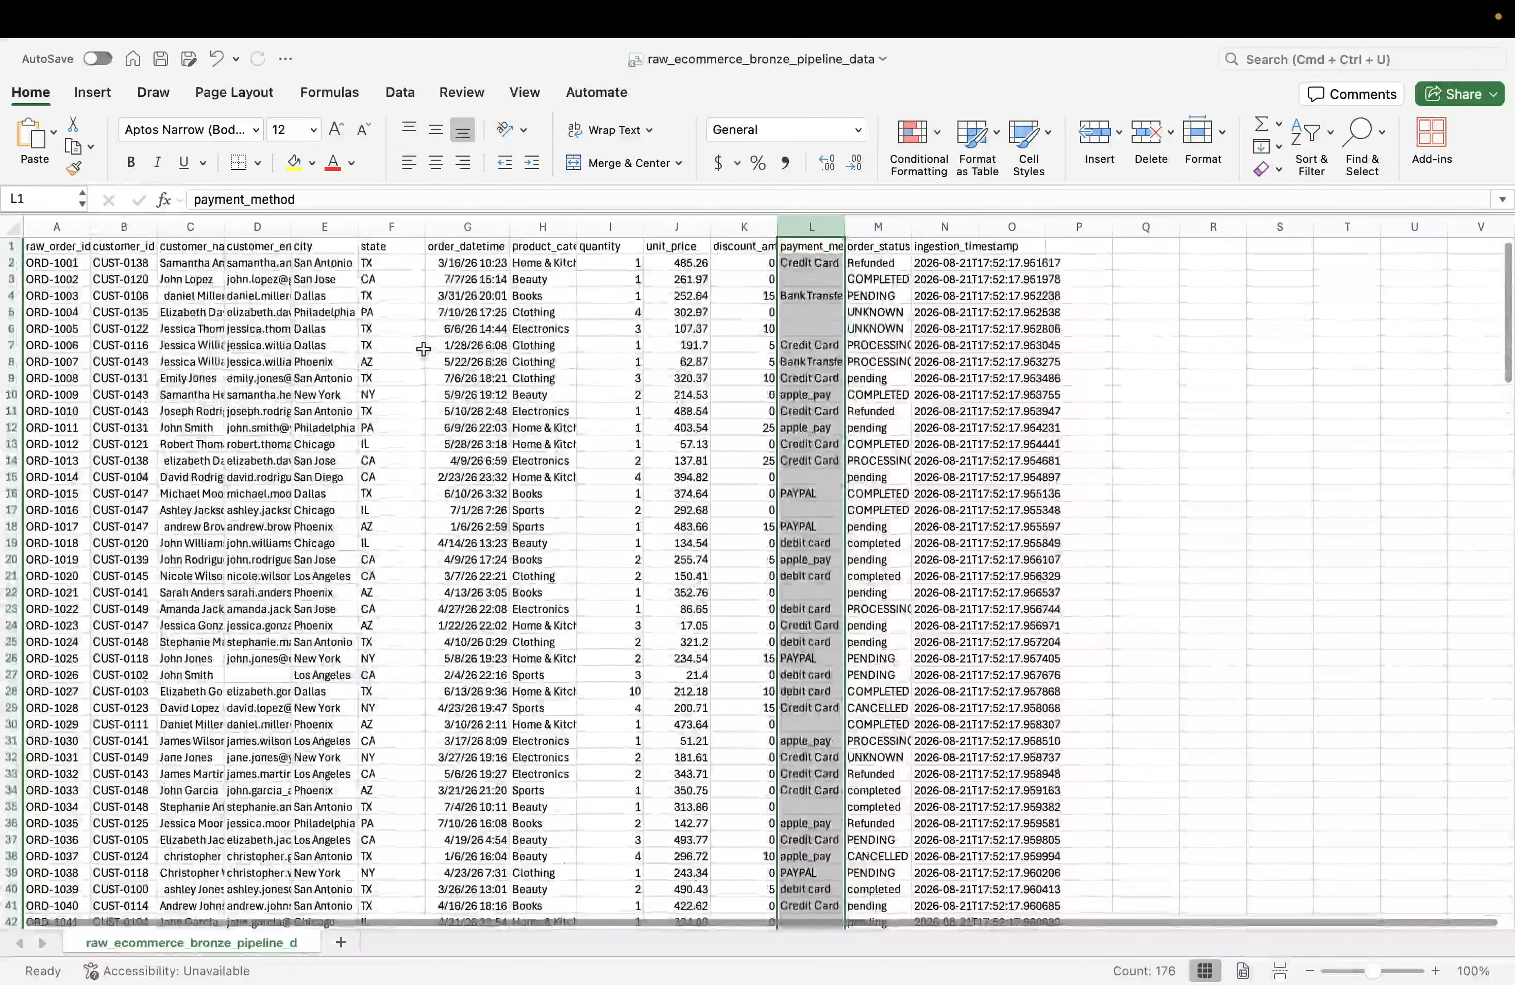
# Widen the raw_order_id, customer_id, discount_amount and payment_method columns, and leave full-screen view.
pyautogui.click(360, 220)
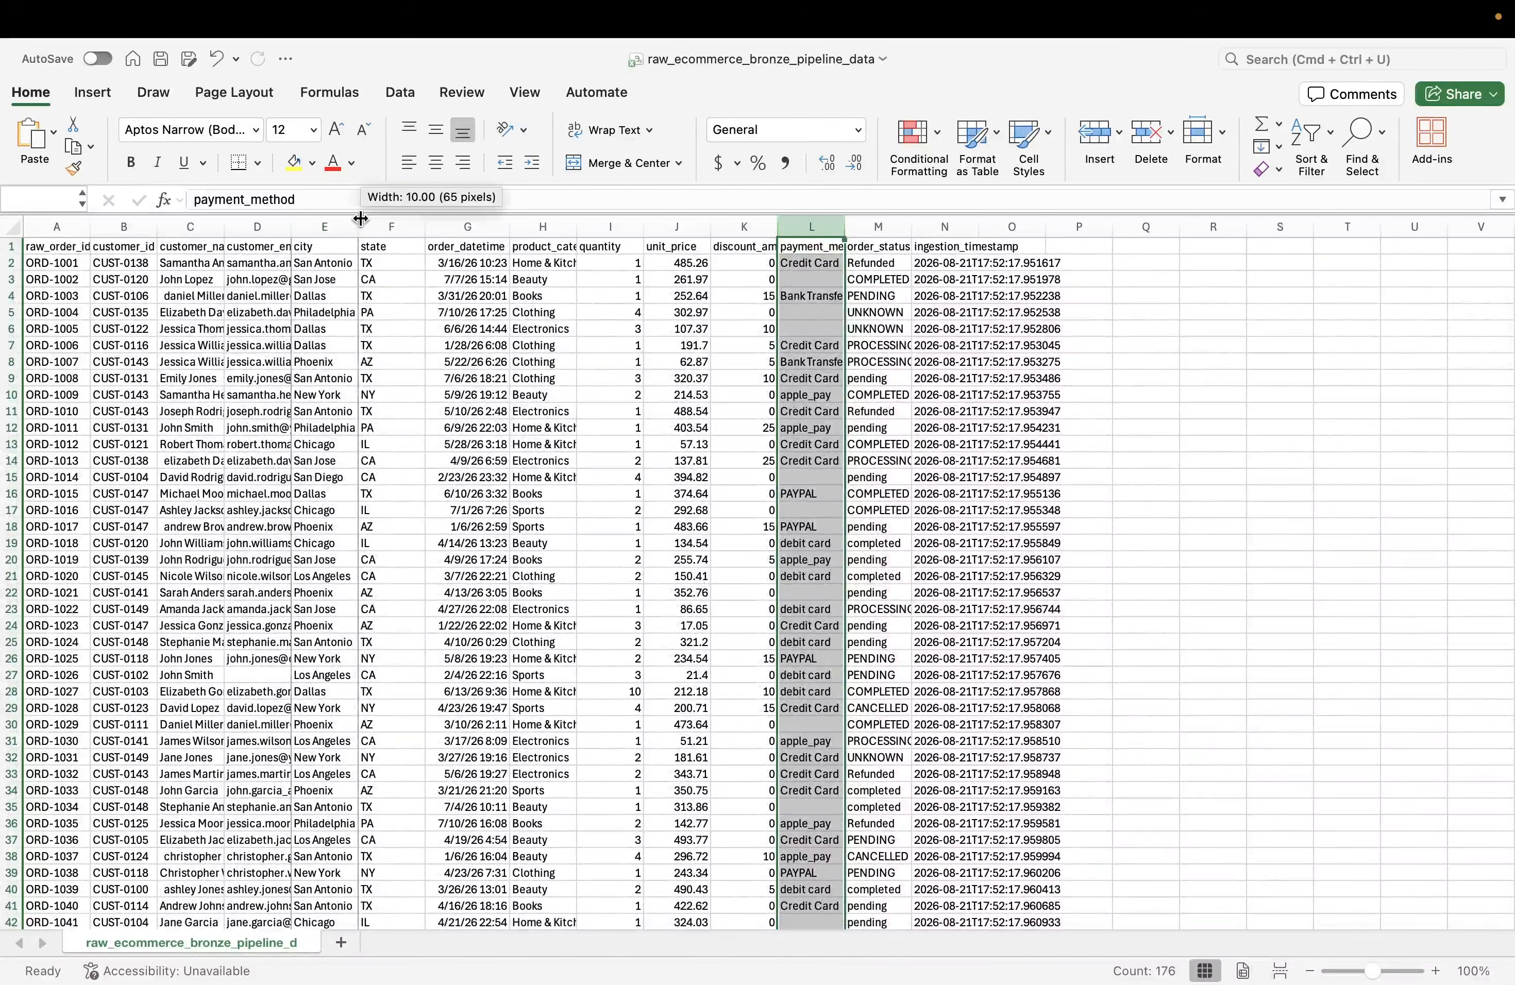
pyautogui.click(291, 228)
pyautogui.moveTo(158, 227); pyautogui.dragTo(109, 212)
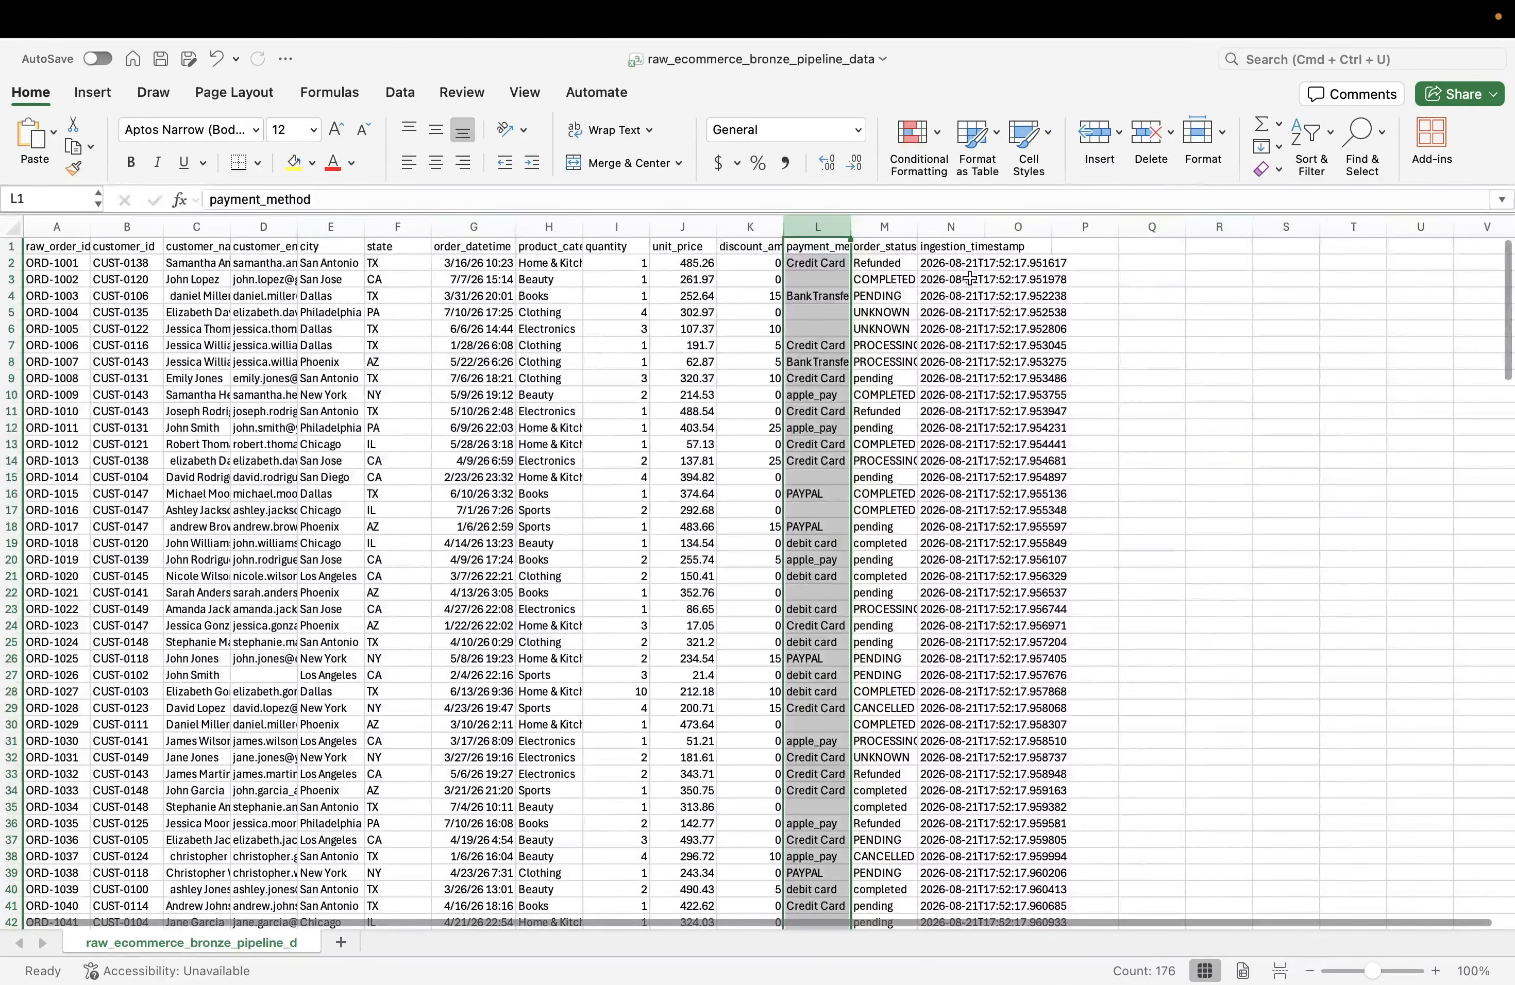
pyautogui.moveTo(852, 219); pyautogui.dragTo(800, 219)
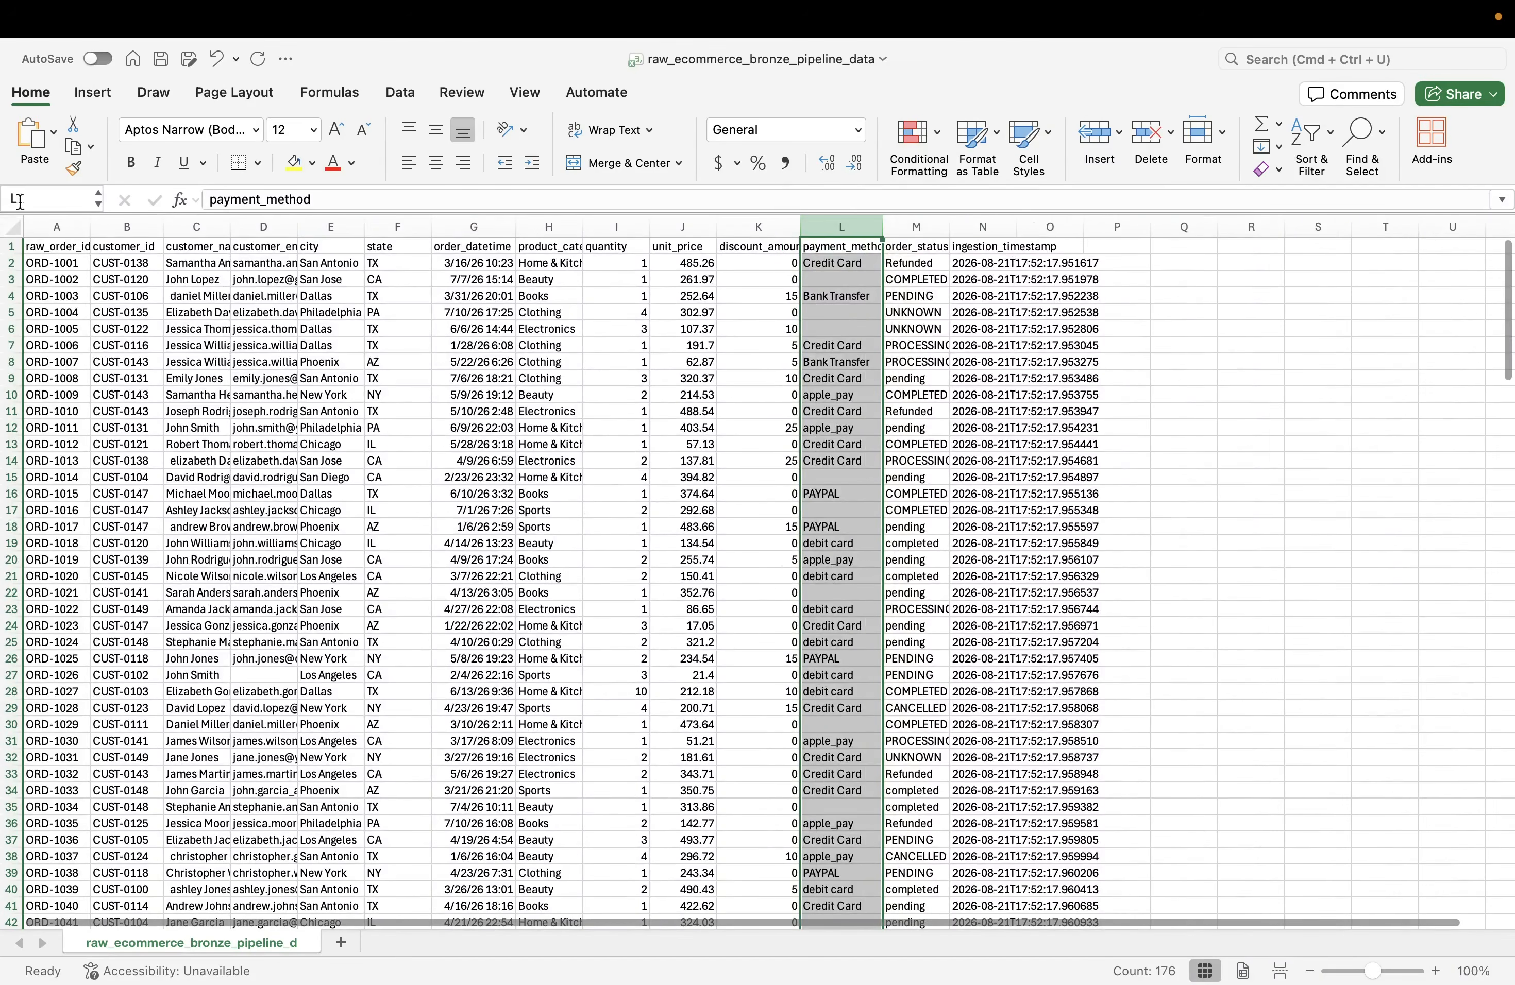
pyautogui.moveTo(90, 226); pyautogui.dragTo(100, 227)
pyautogui.moveTo(25, 9)
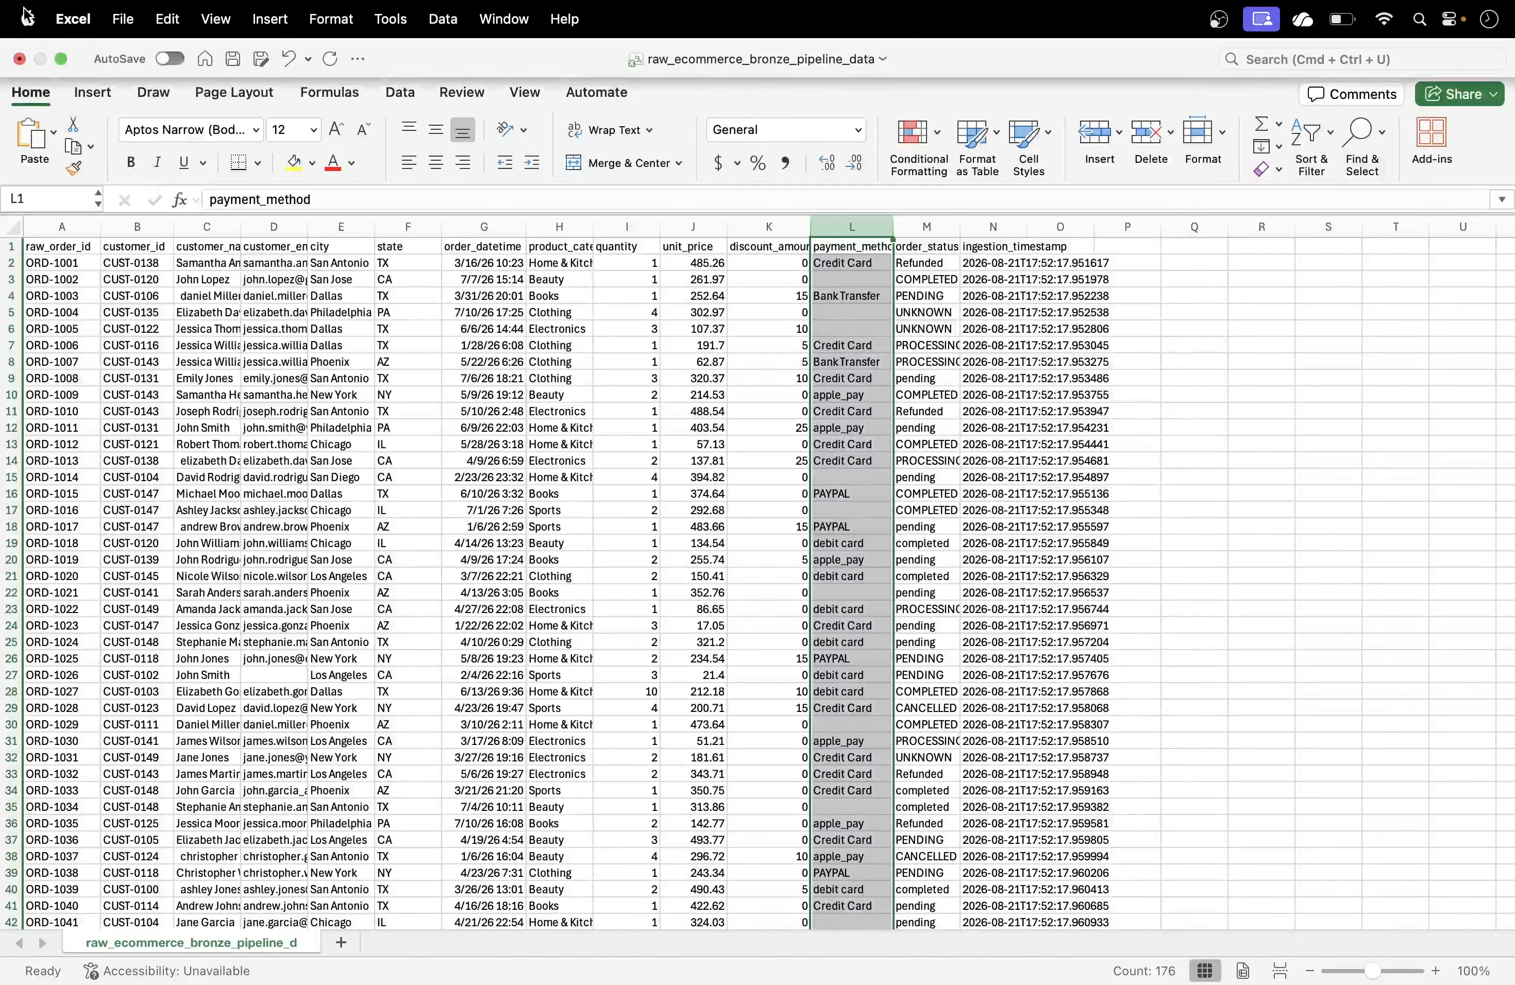
pyautogui.click(61, 59)
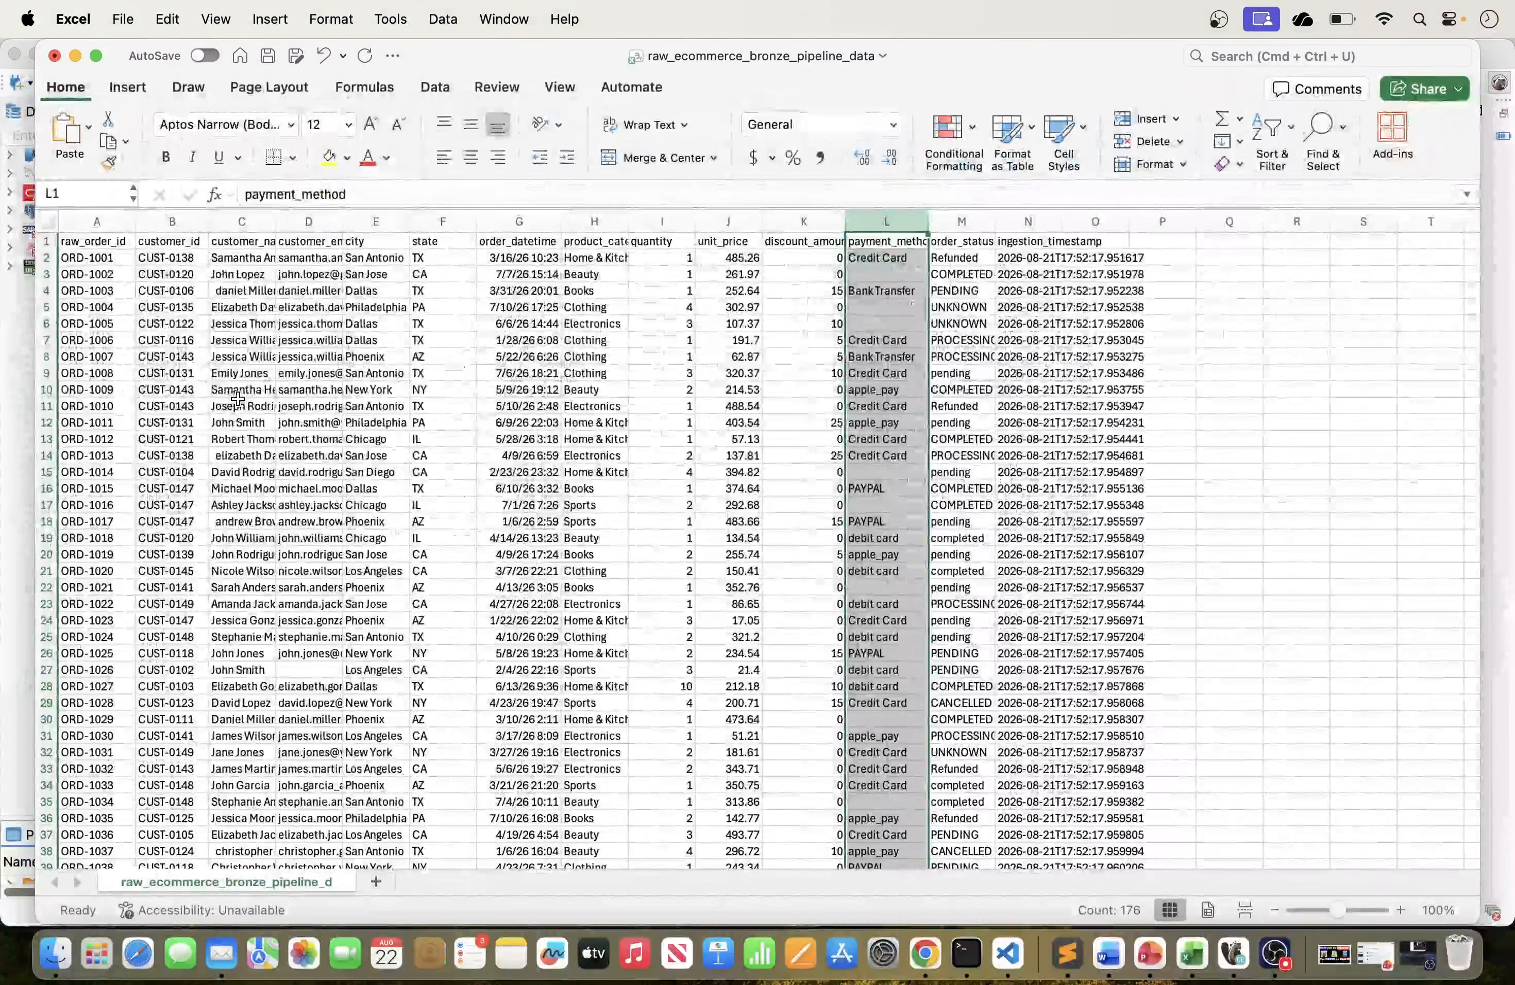
# Examine the header row and the quantity, unit_price, city and customer_name columns, and minimise the workbook to return to DBeaver.
pyautogui.click(51, 244)
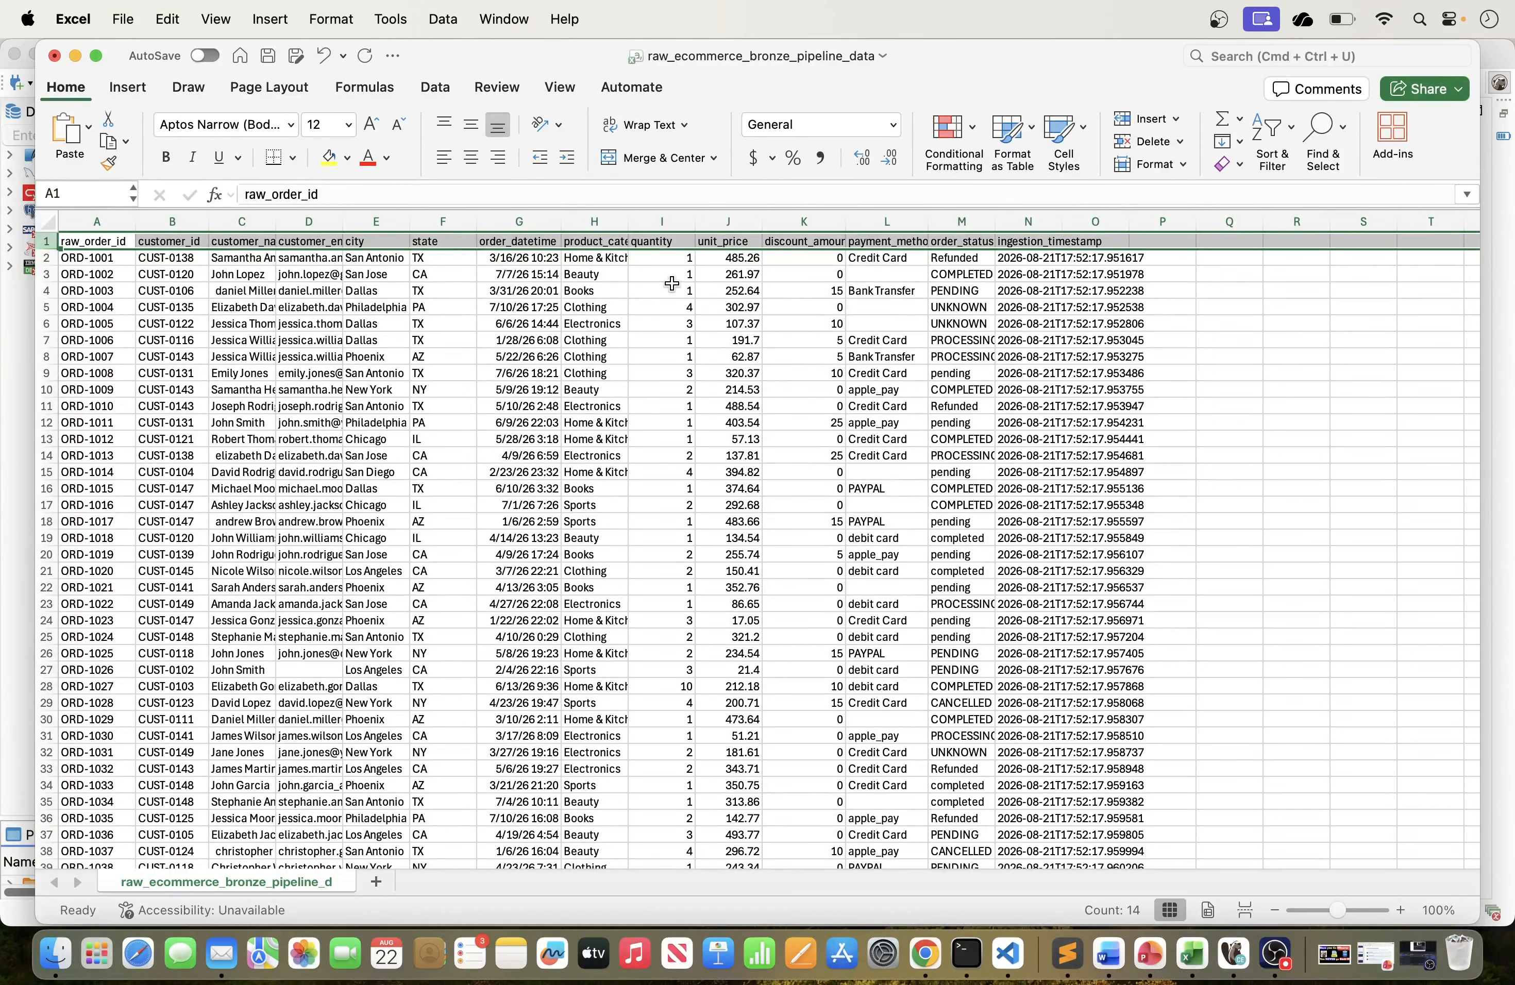
pyautogui.click(678, 223)
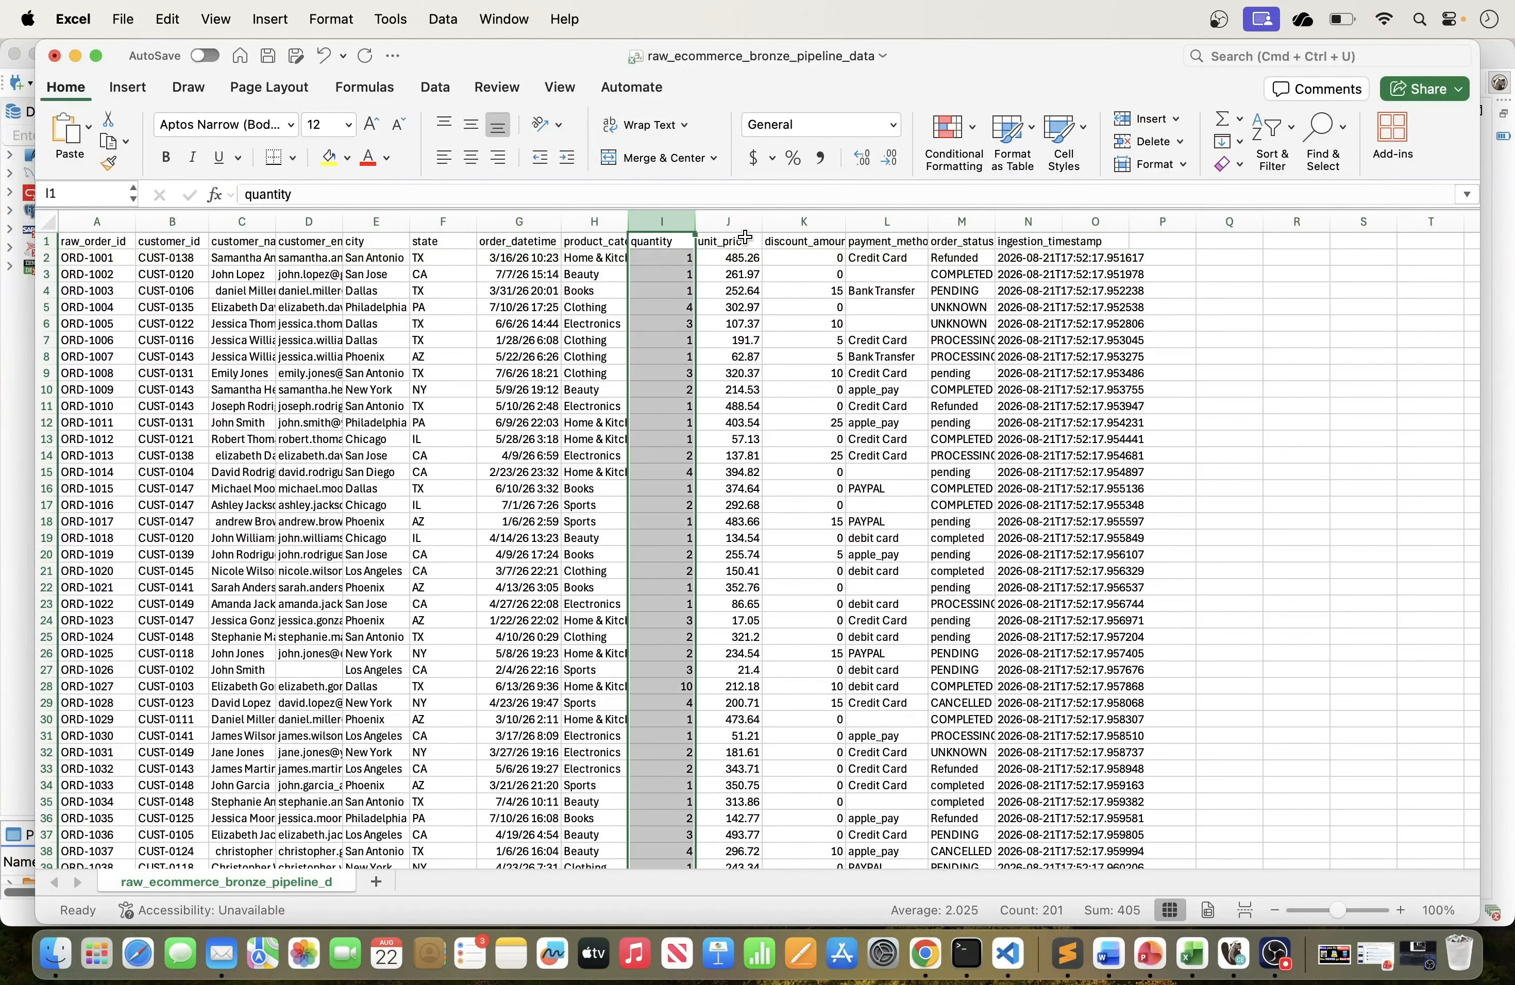
pyautogui.click(744, 222)
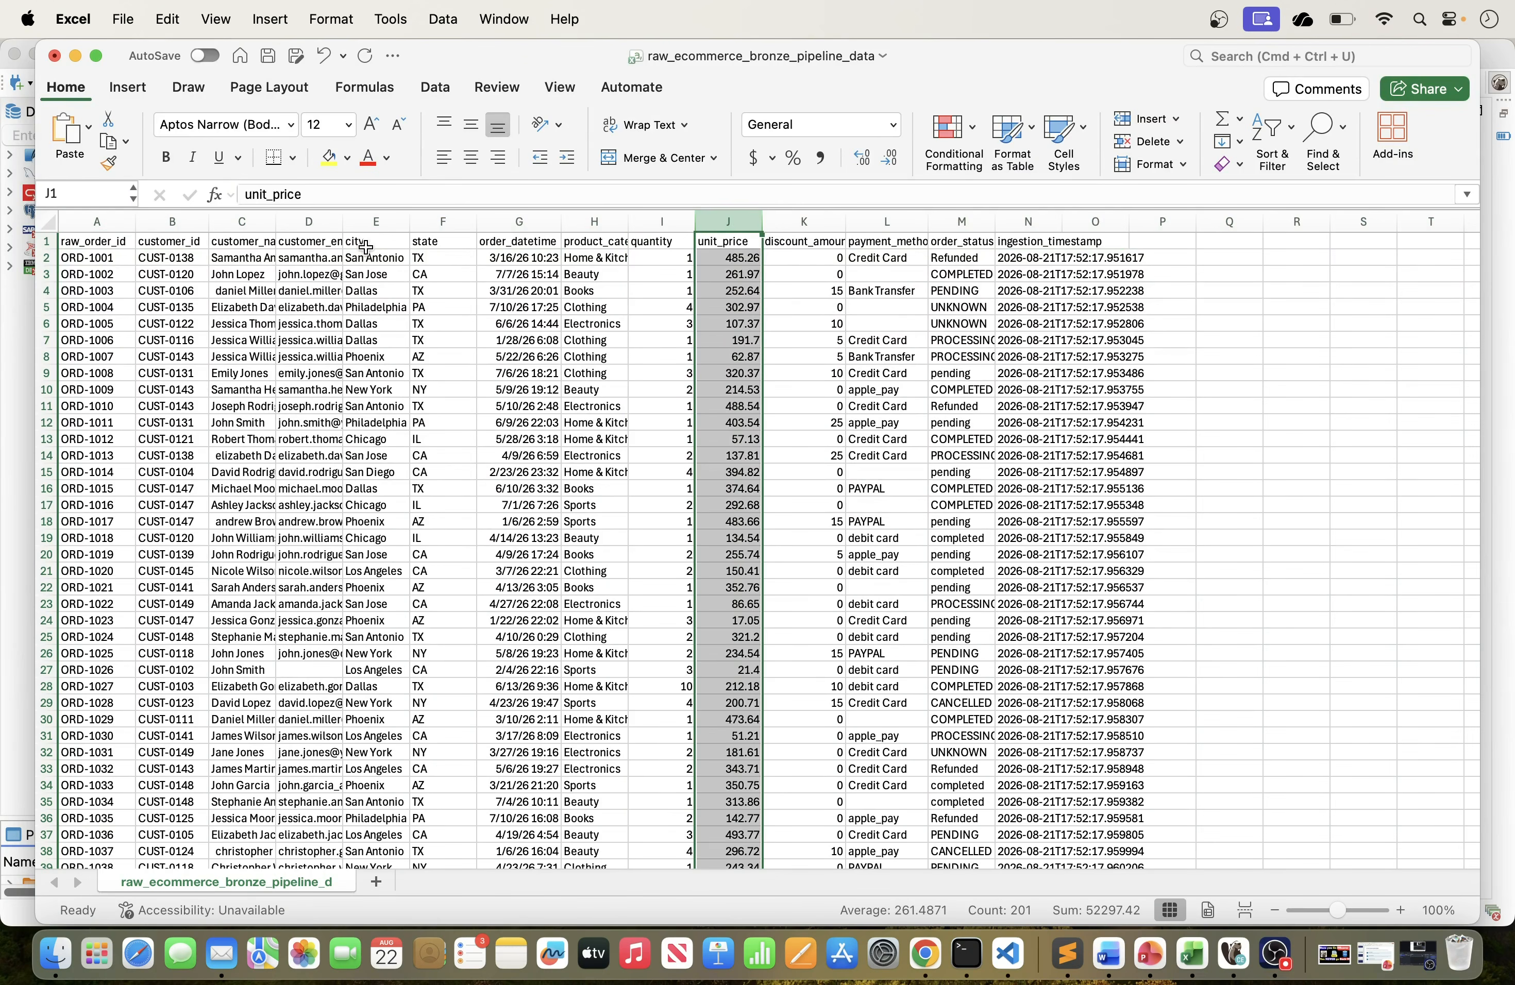
pyautogui.click(371, 222)
pyautogui.click(259, 224)
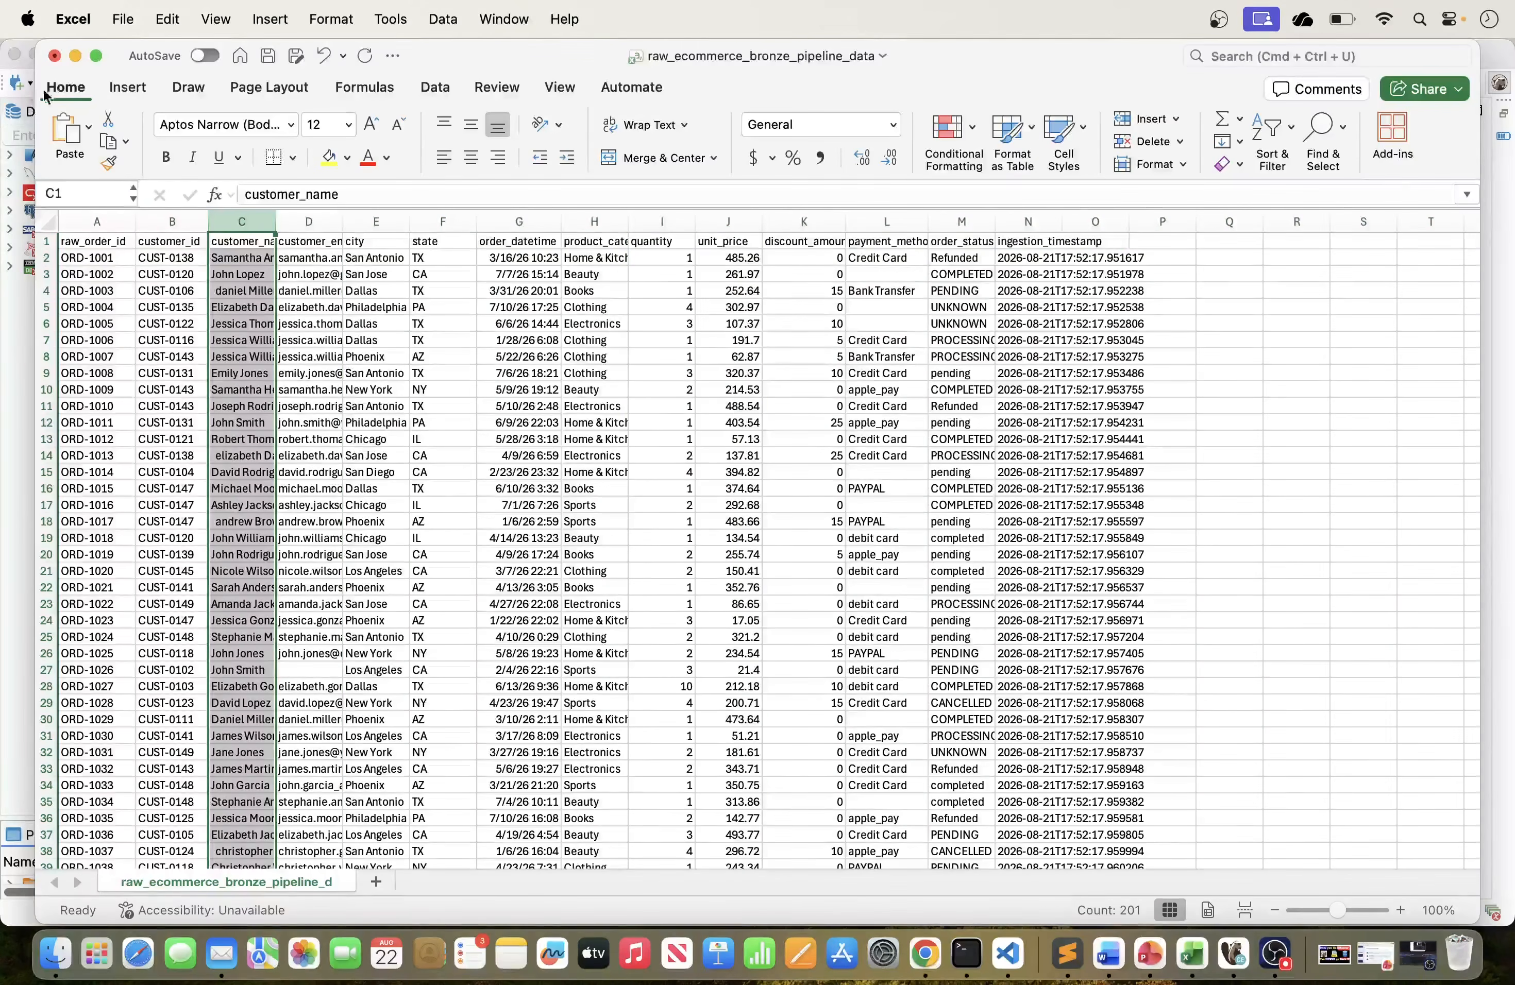
pyautogui.click(75, 56)
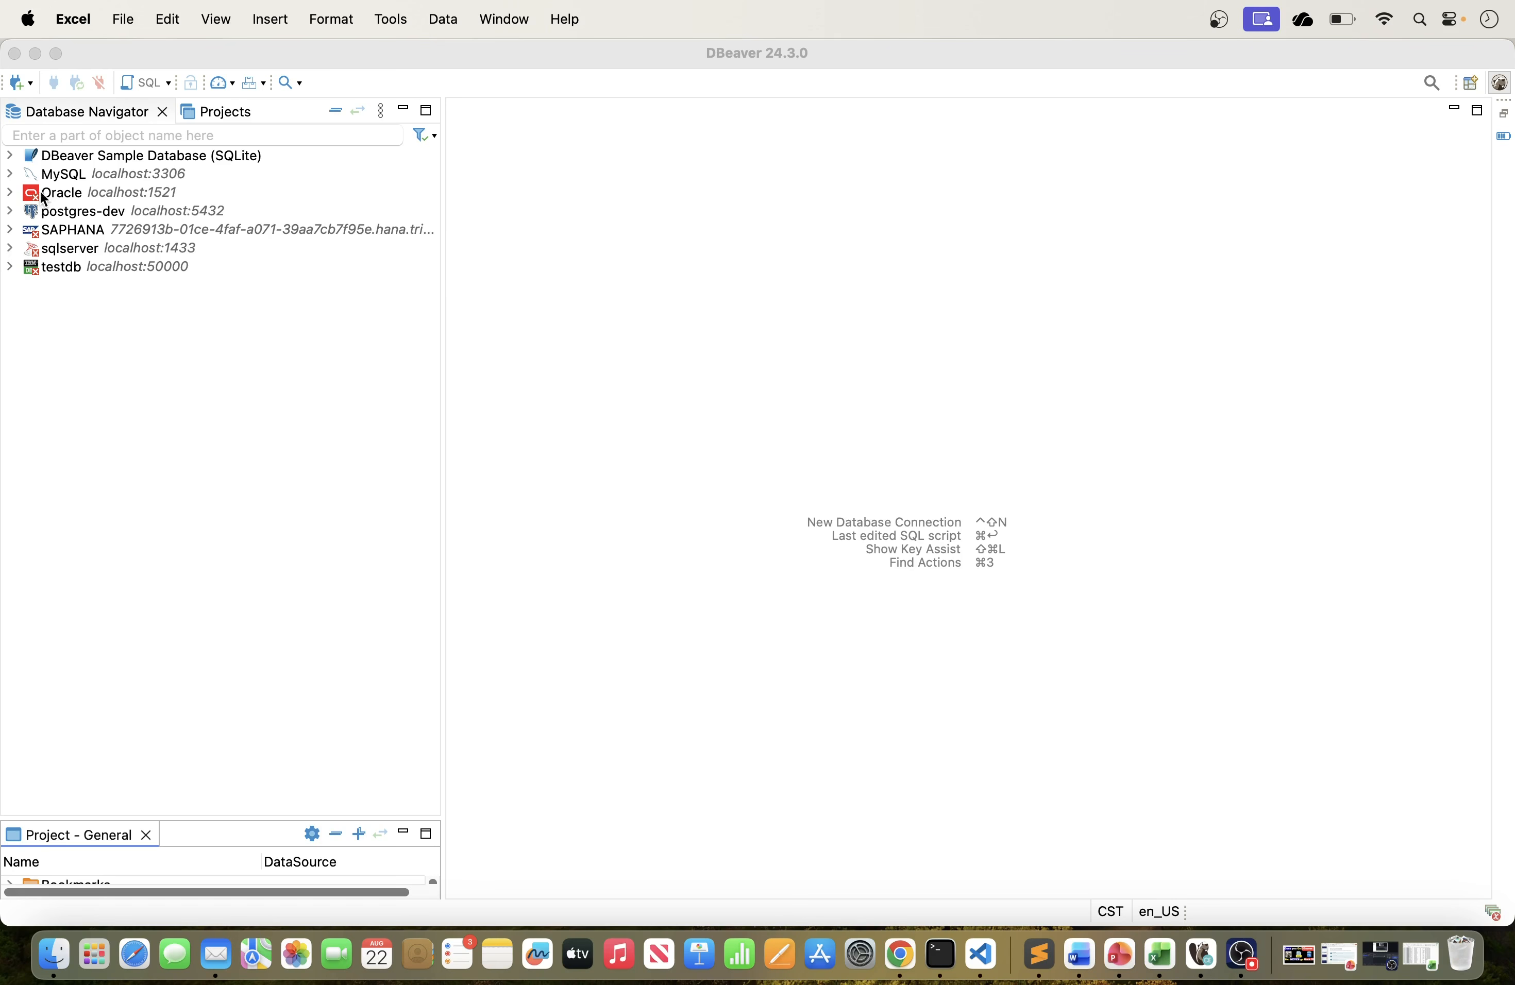
# Expand the MySQL, DBeaver Sample Database and postgres-dev connections, and list the databases under postgres-dev.
pyautogui.click(13, 176)
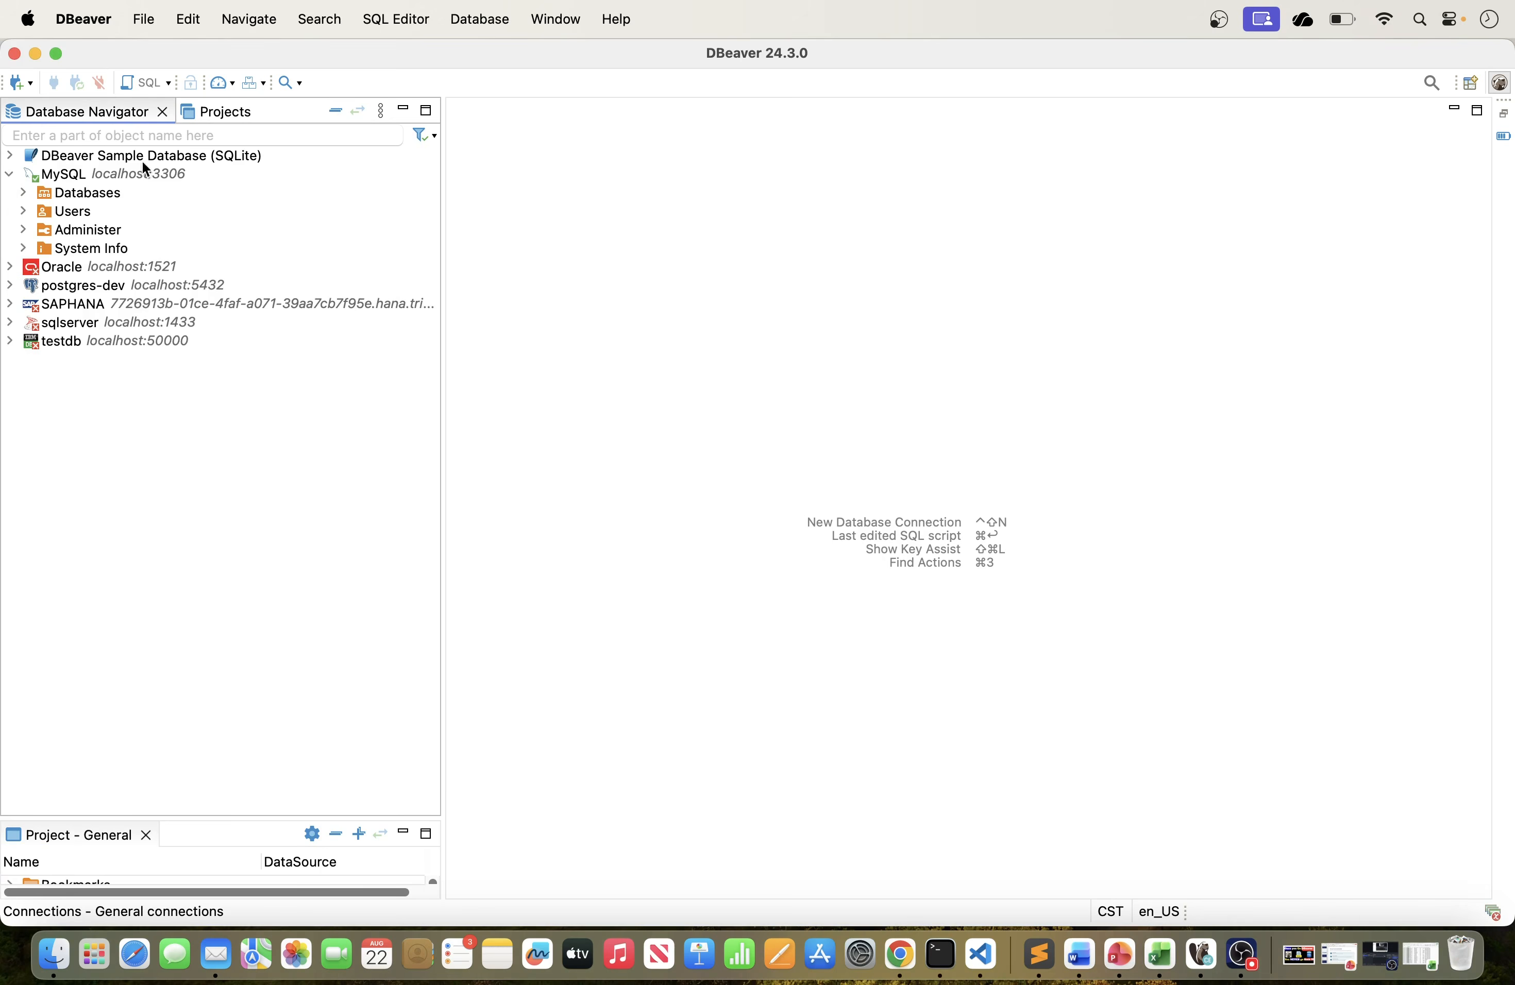
pyautogui.click(11, 157)
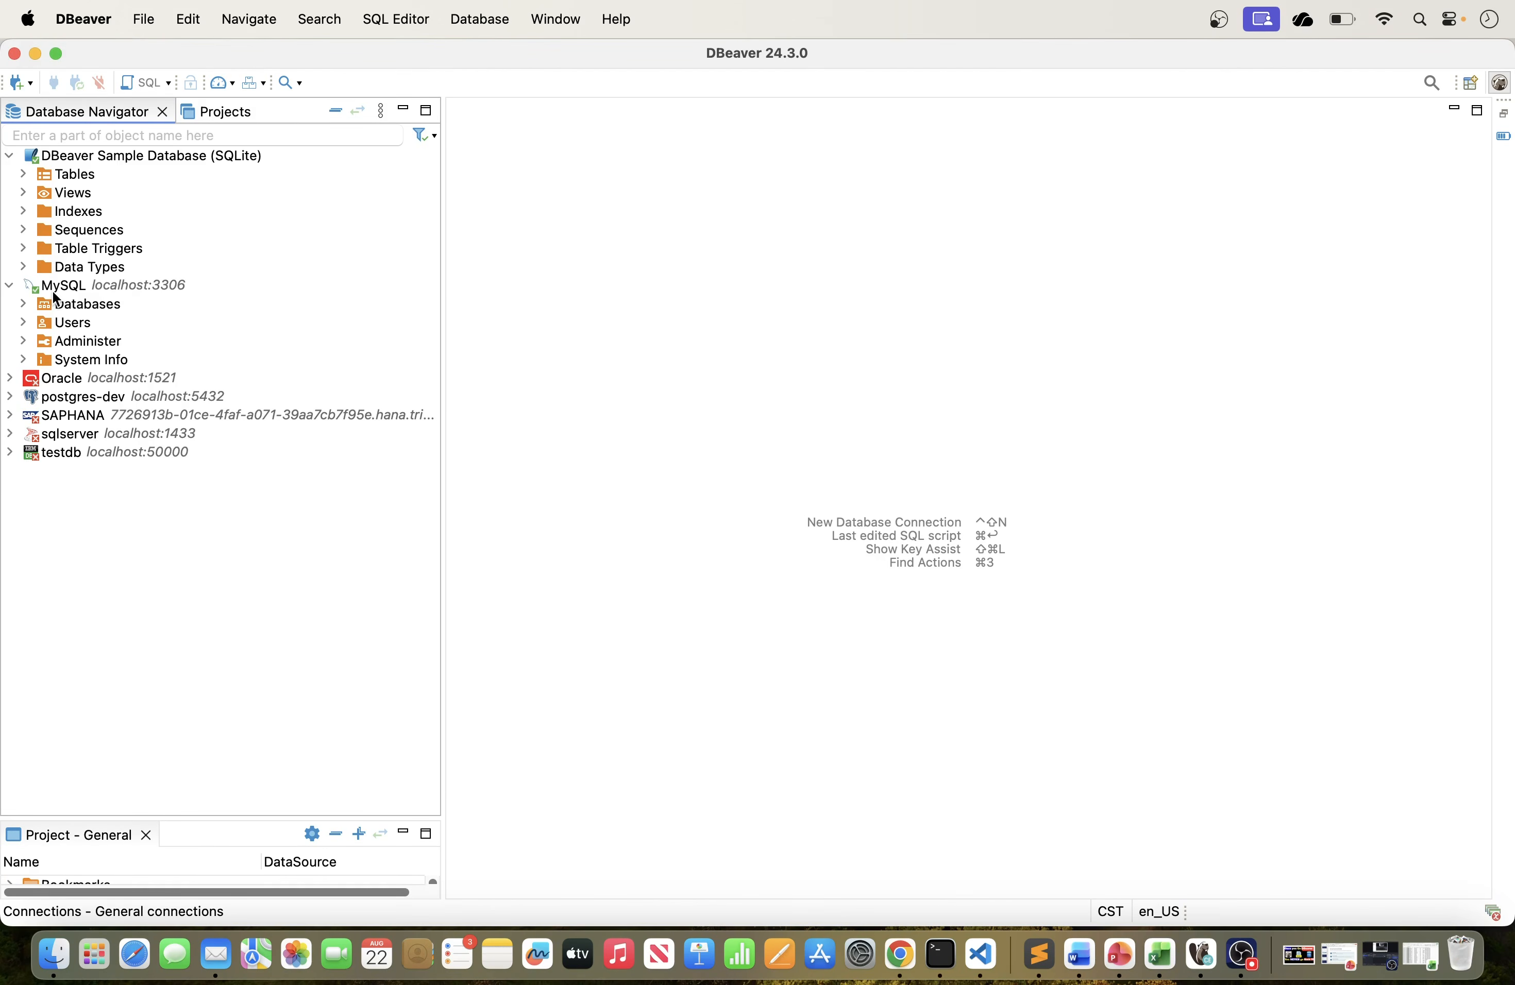
pyautogui.click(10, 398)
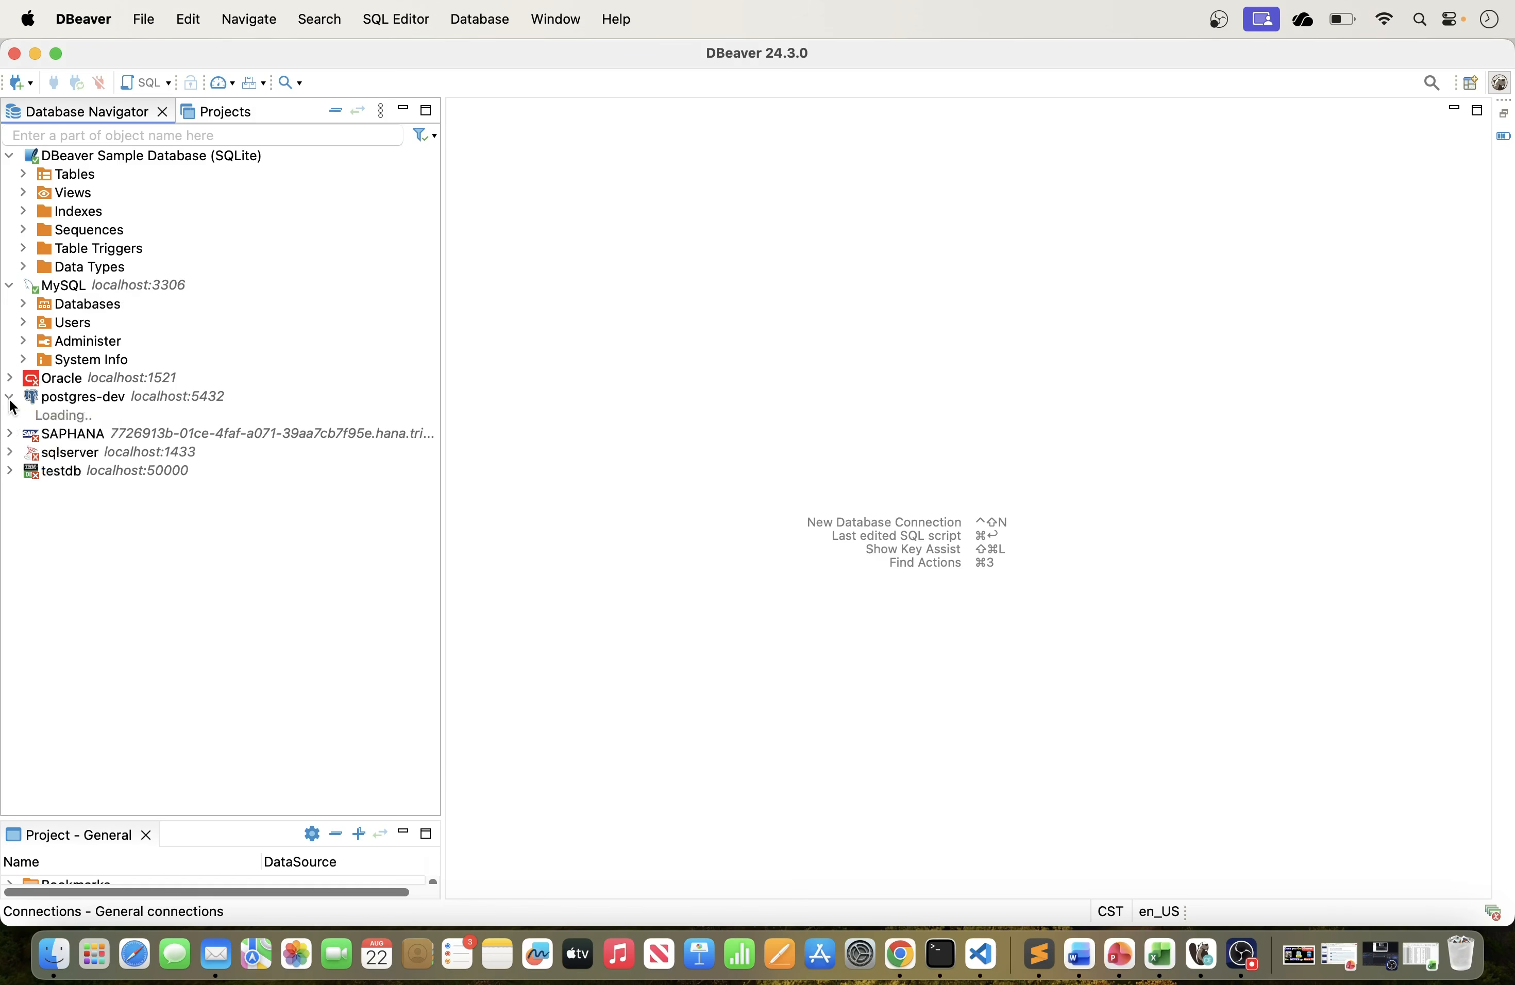
pyautogui.click(28, 413)
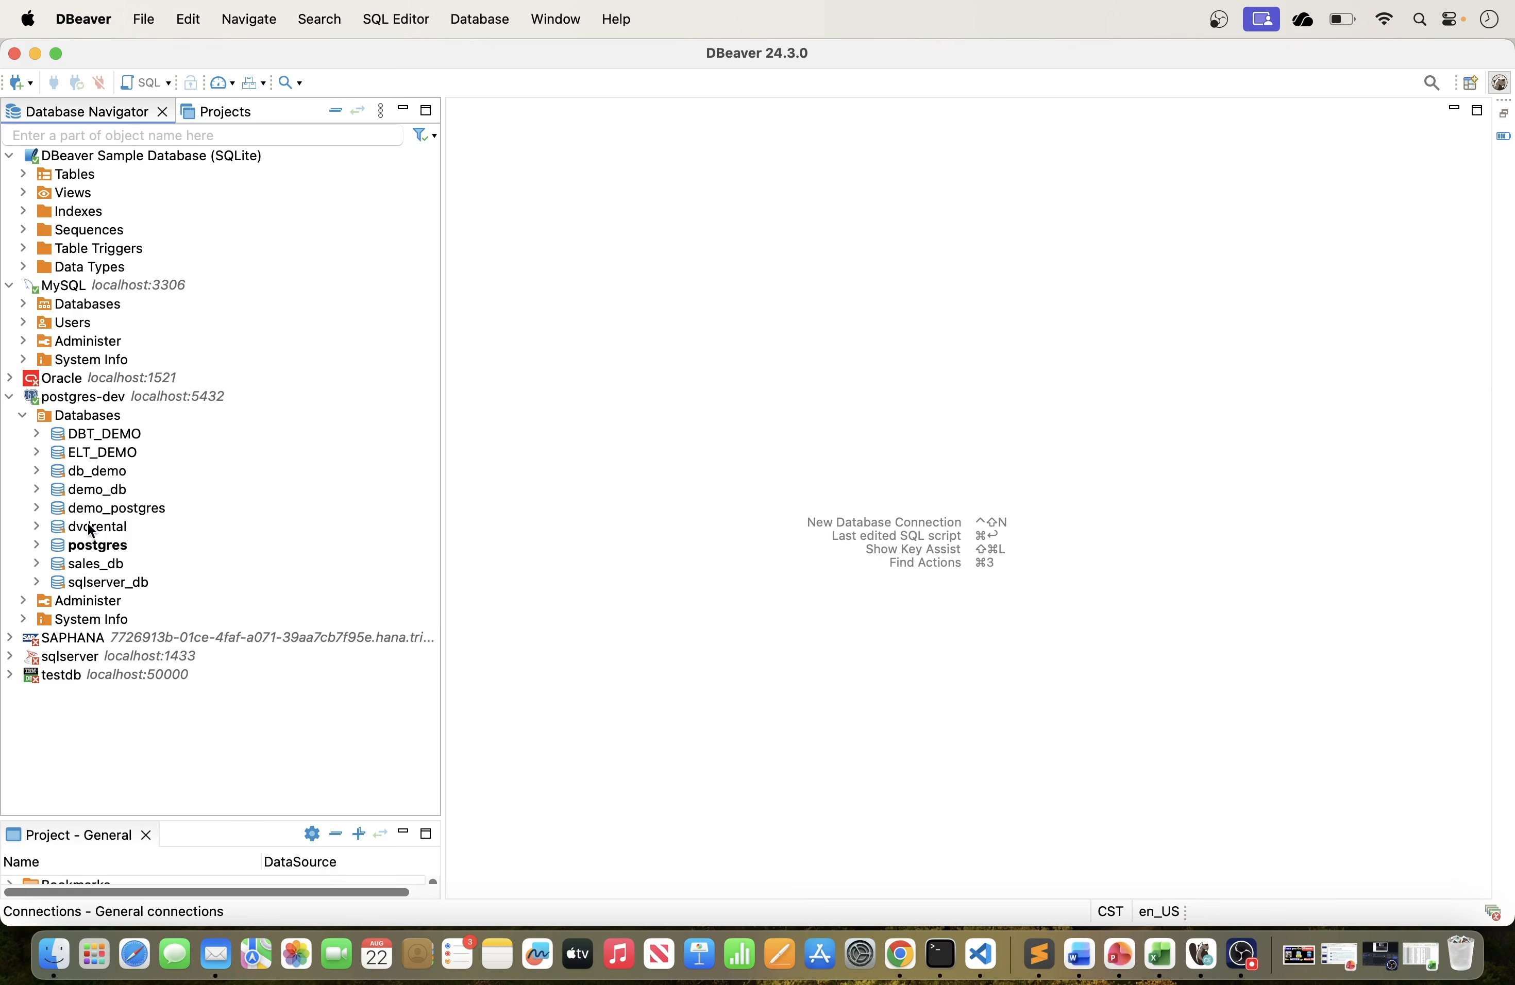
# Expand the postgres-dev sales_db database down to the tables of its public schema.
pyautogui.click(36, 562)
pyautogui.click(96, 564)
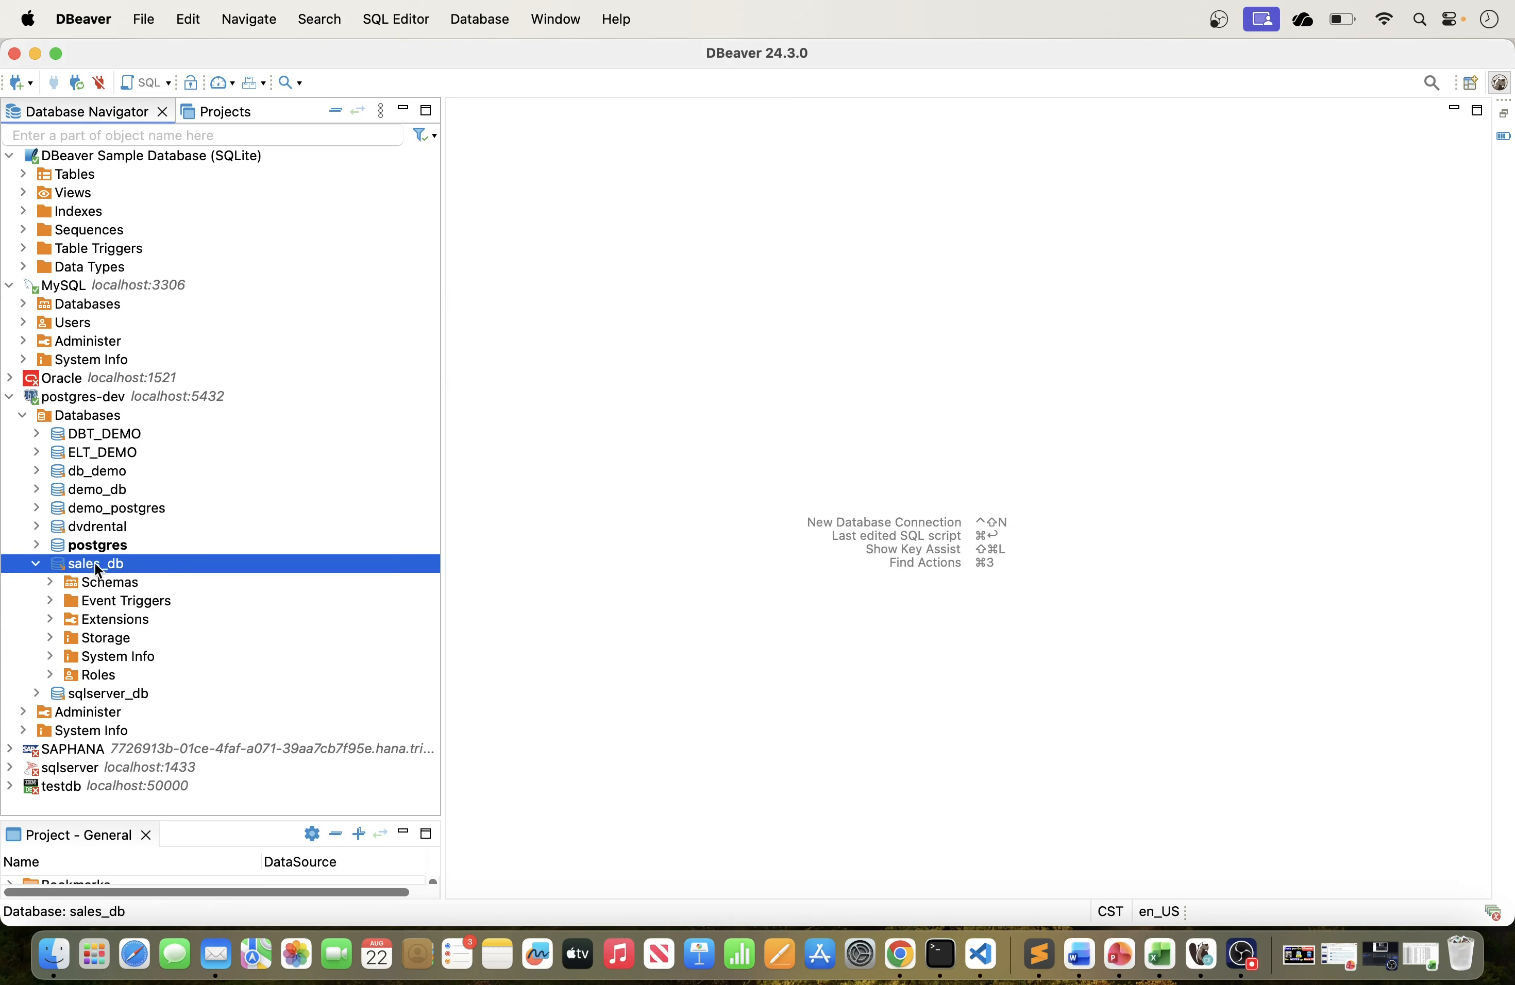
pyautogui.click(50, 583)
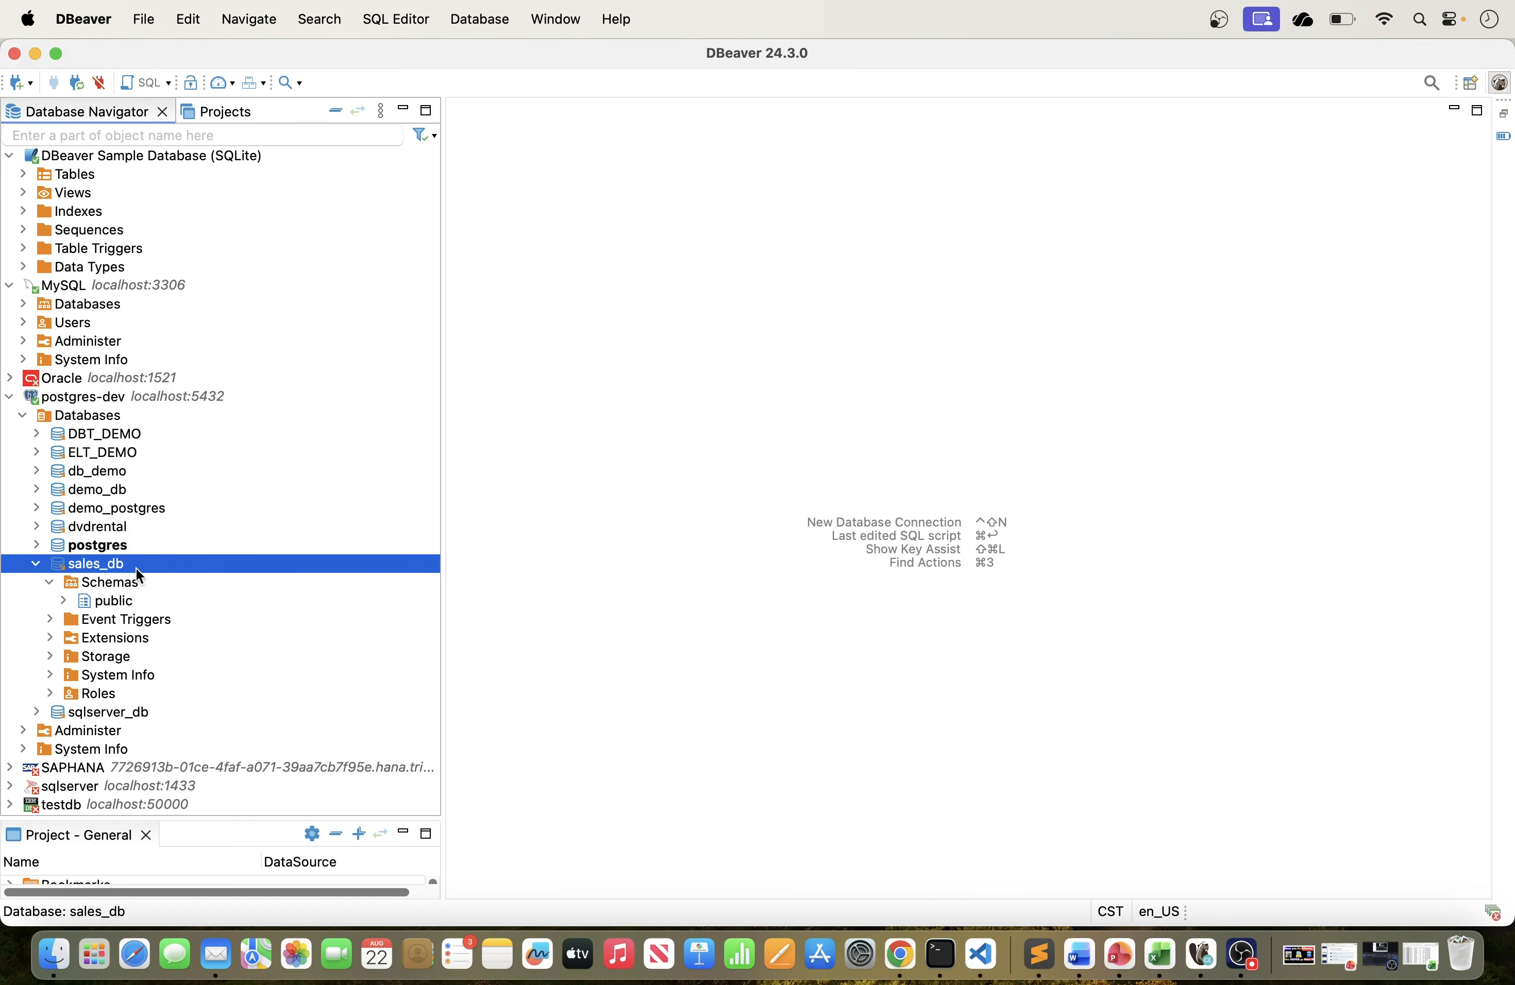
pyautogui.click(64, 601)
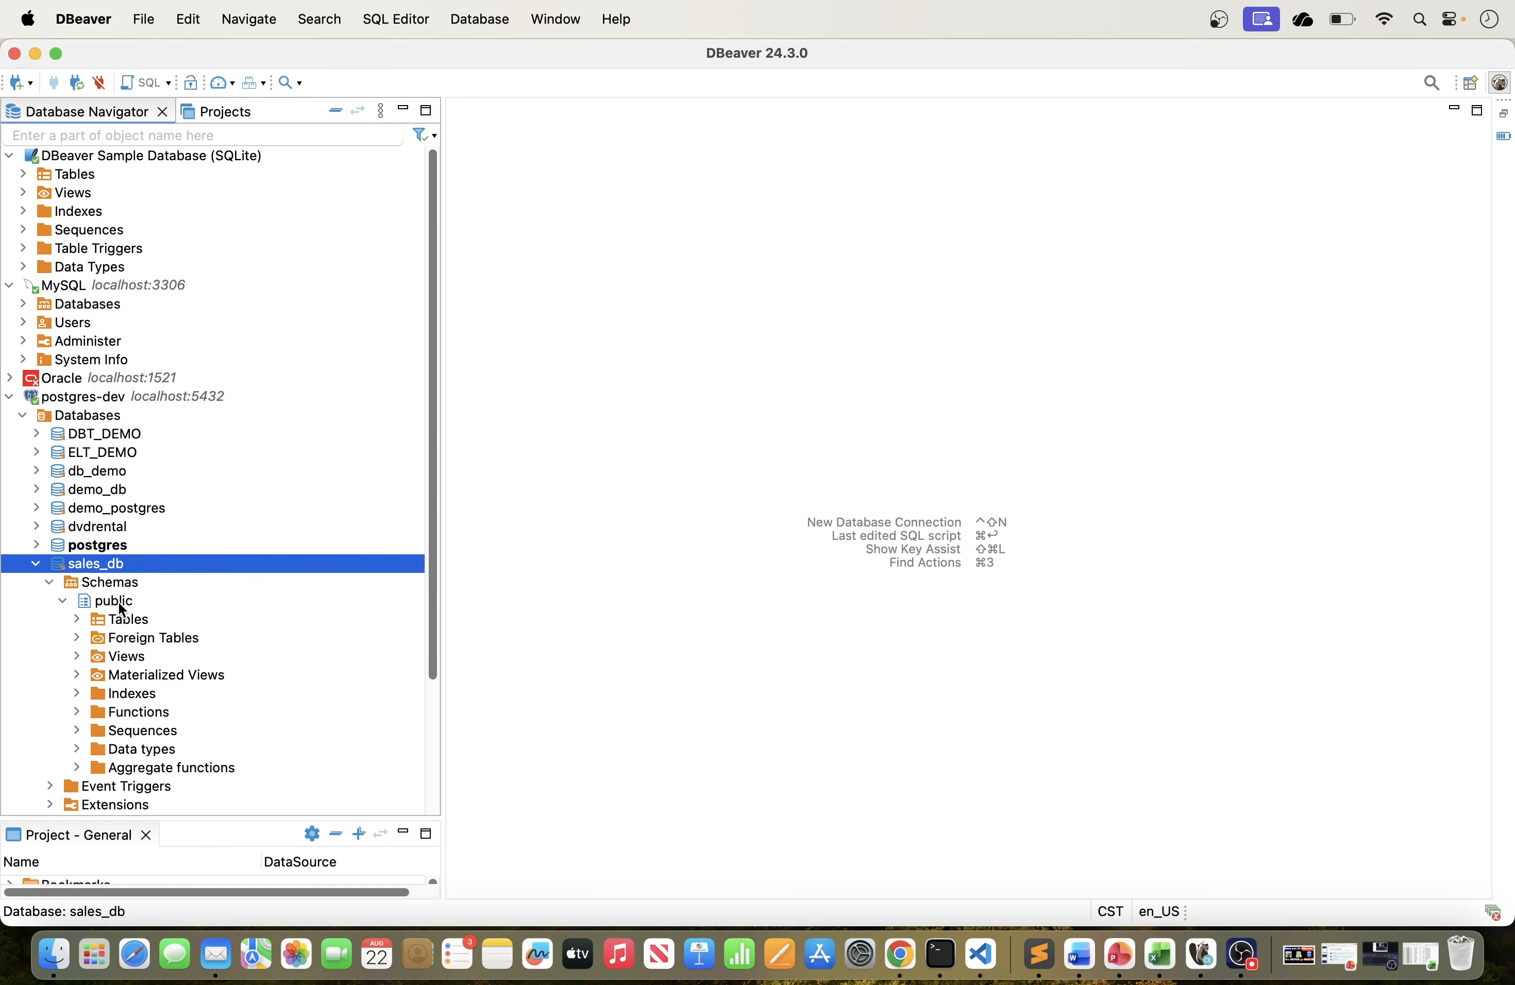
pyautogui.click(76, 620)
pyautogui.scroll(-5, 199, 596)
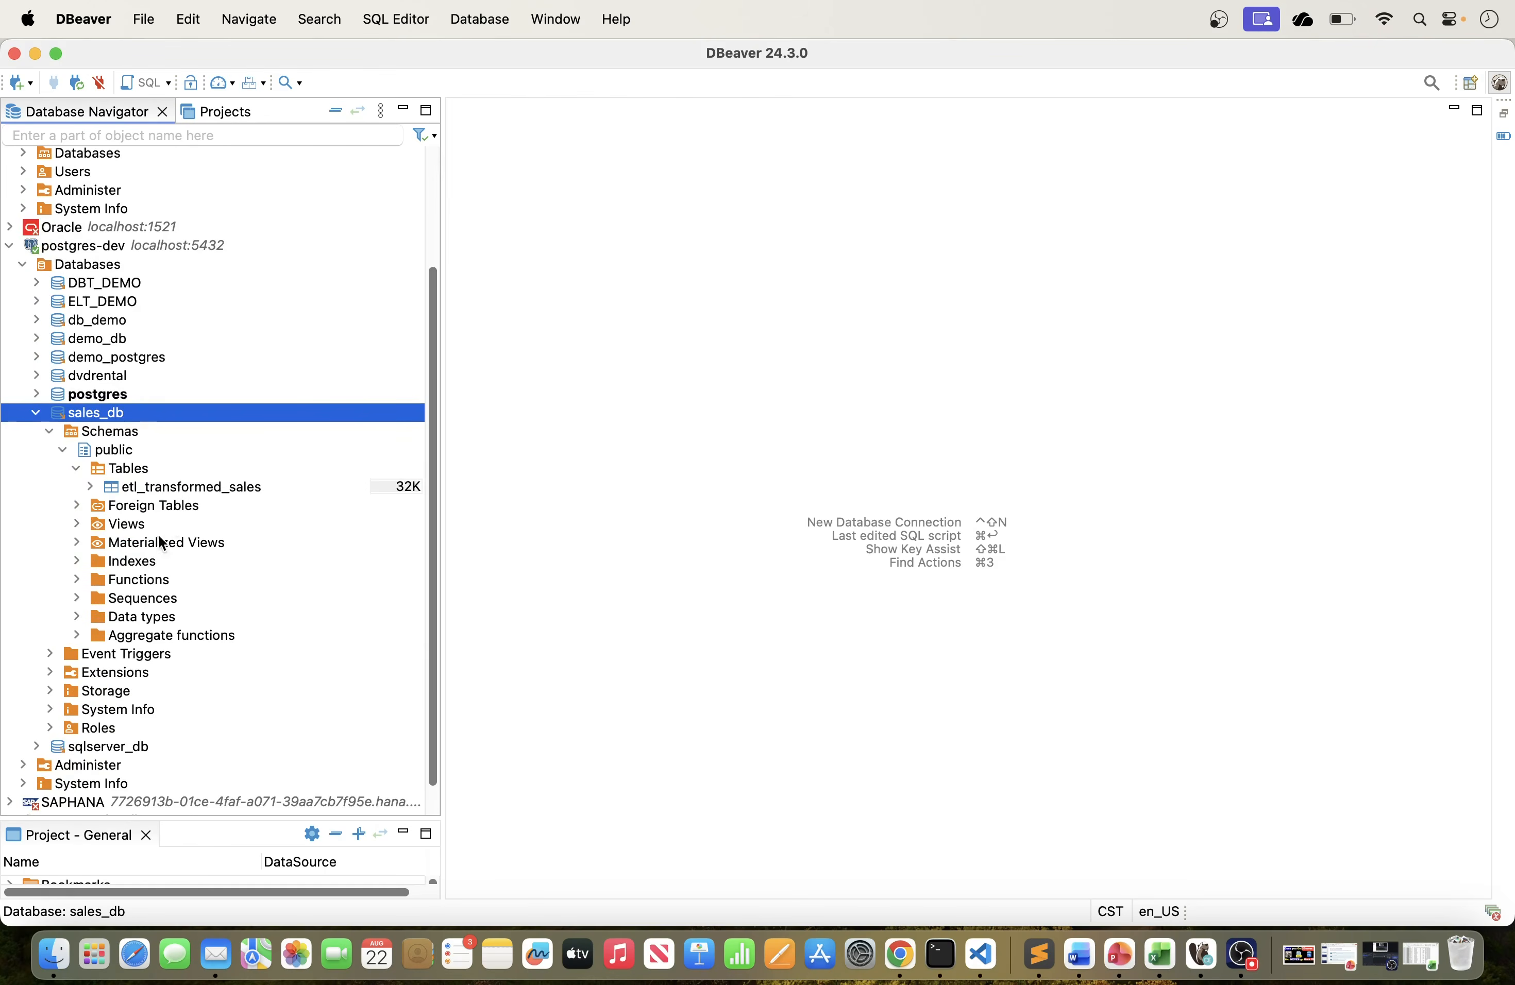
pyautogui.click(204, 485)
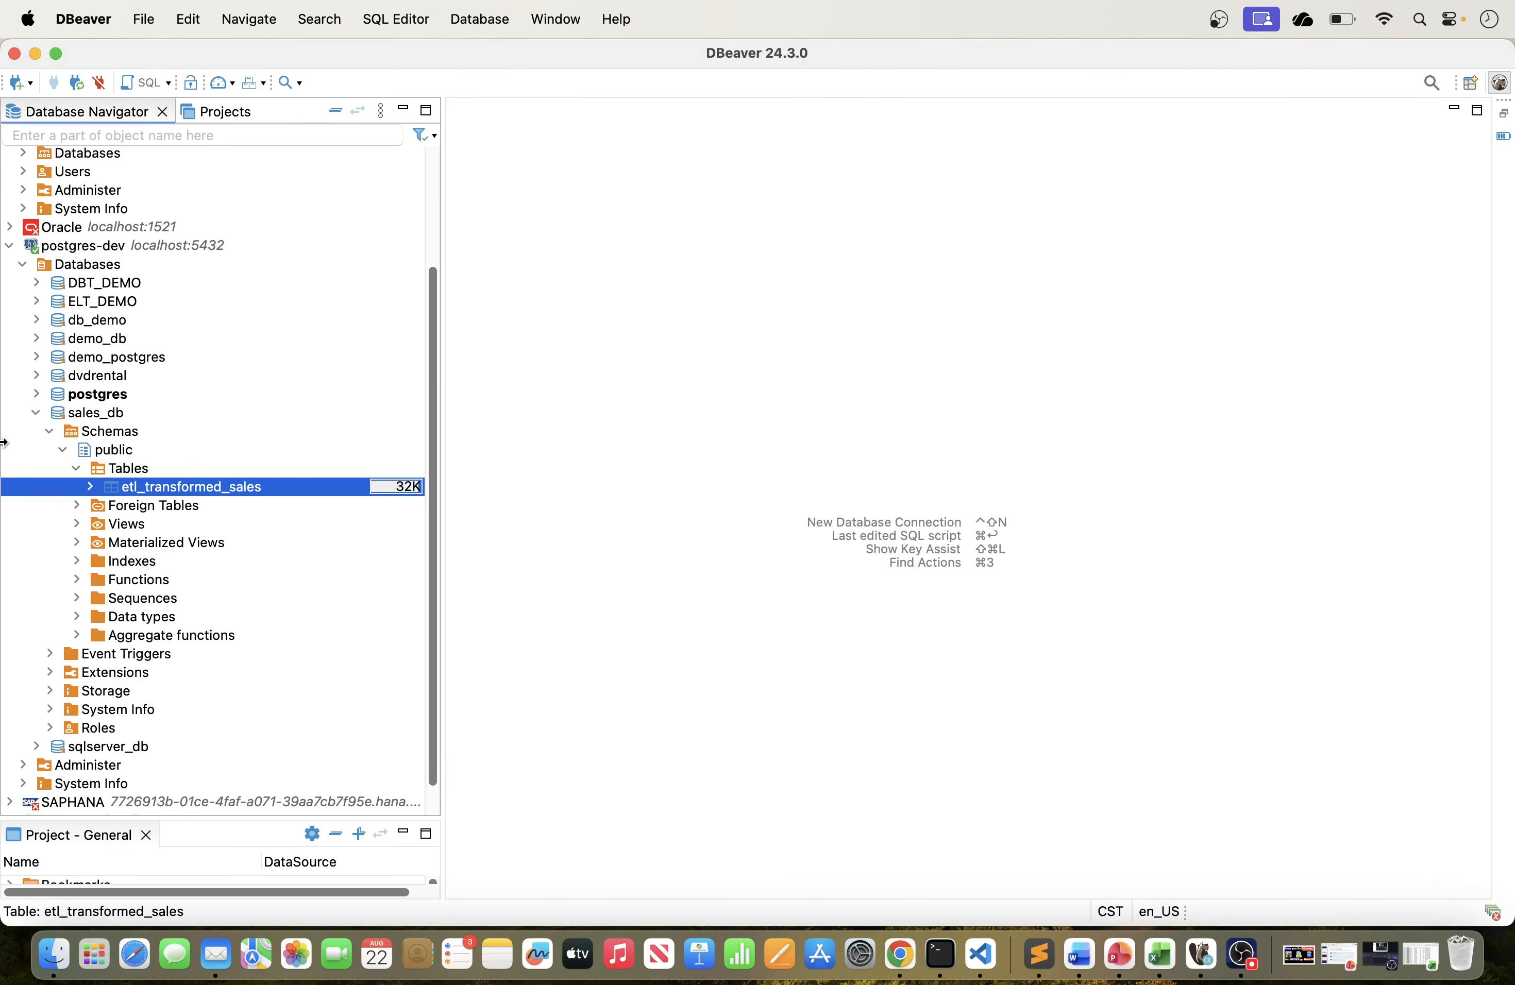
pyautogui.click(117, 451)
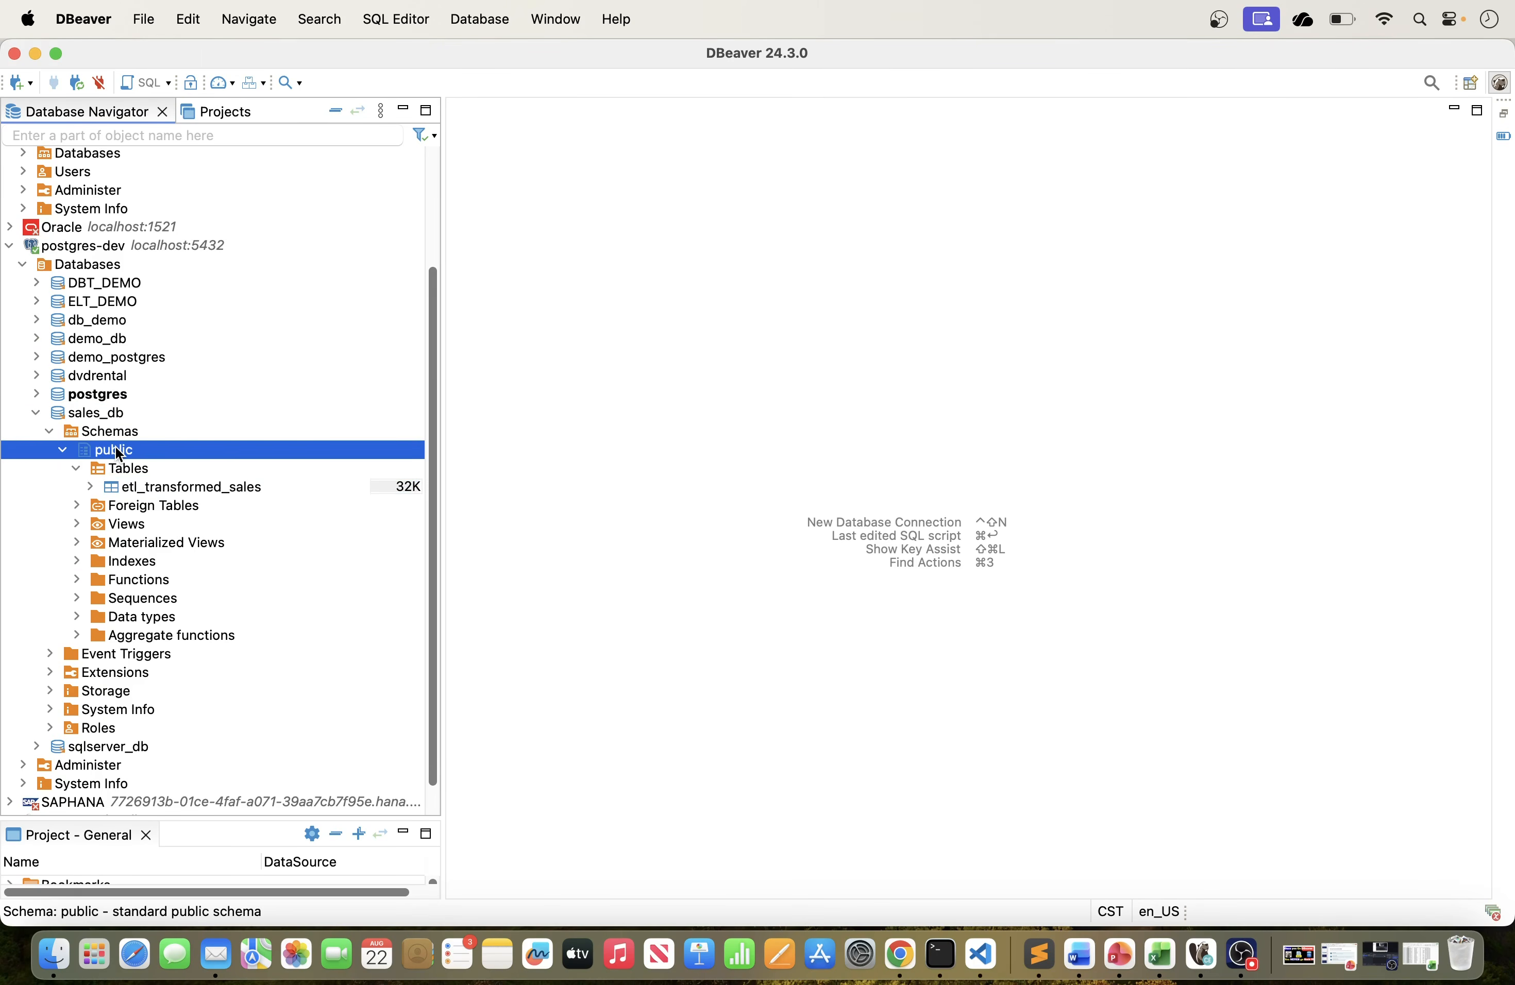
pyautogui.rightClick(116, 448)
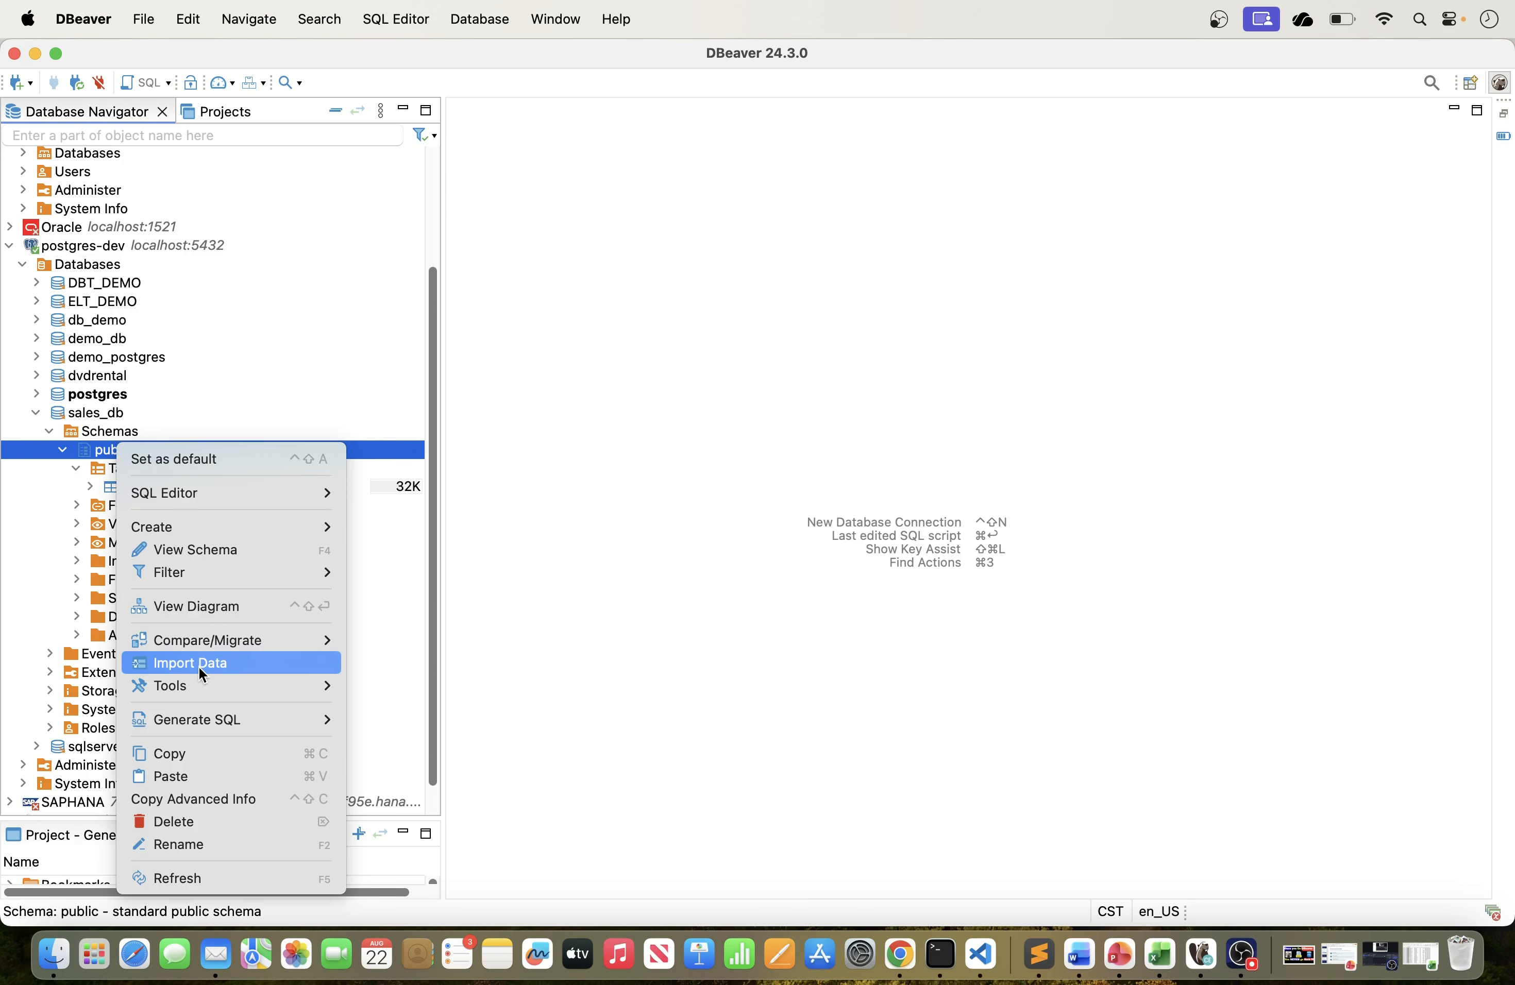
pyautogui.click(594, 407)
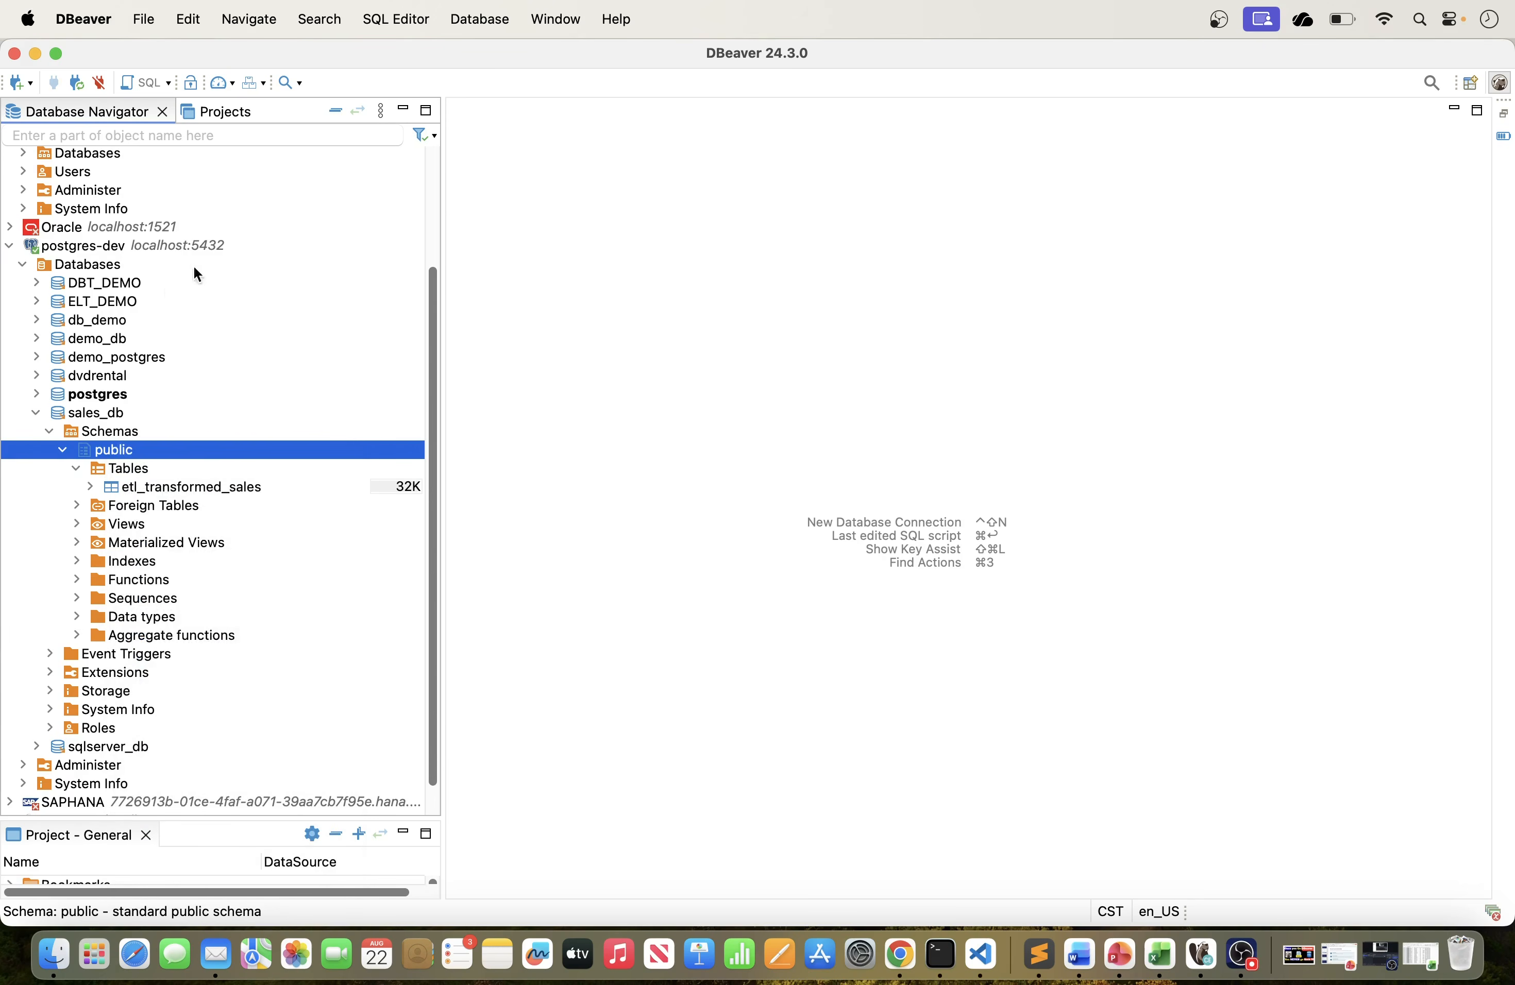
# Expand the MySQL connection's databases down to the tables of sales_db.
pyautogui.scroll(5, 115, 326)
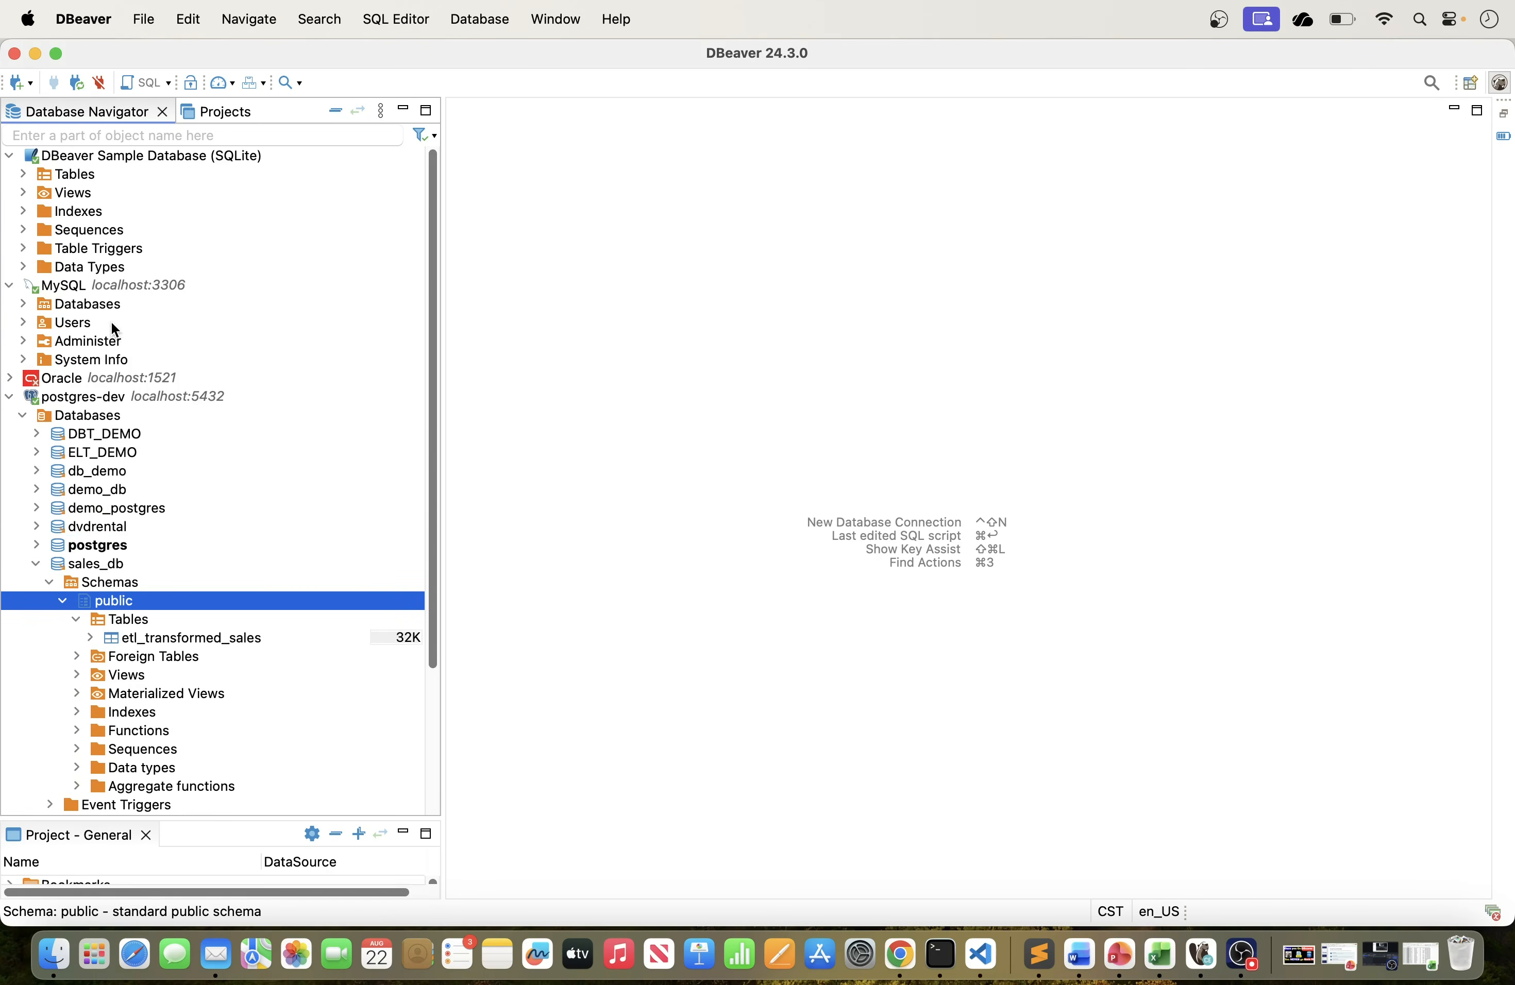
pyautogui.click(26, 307)
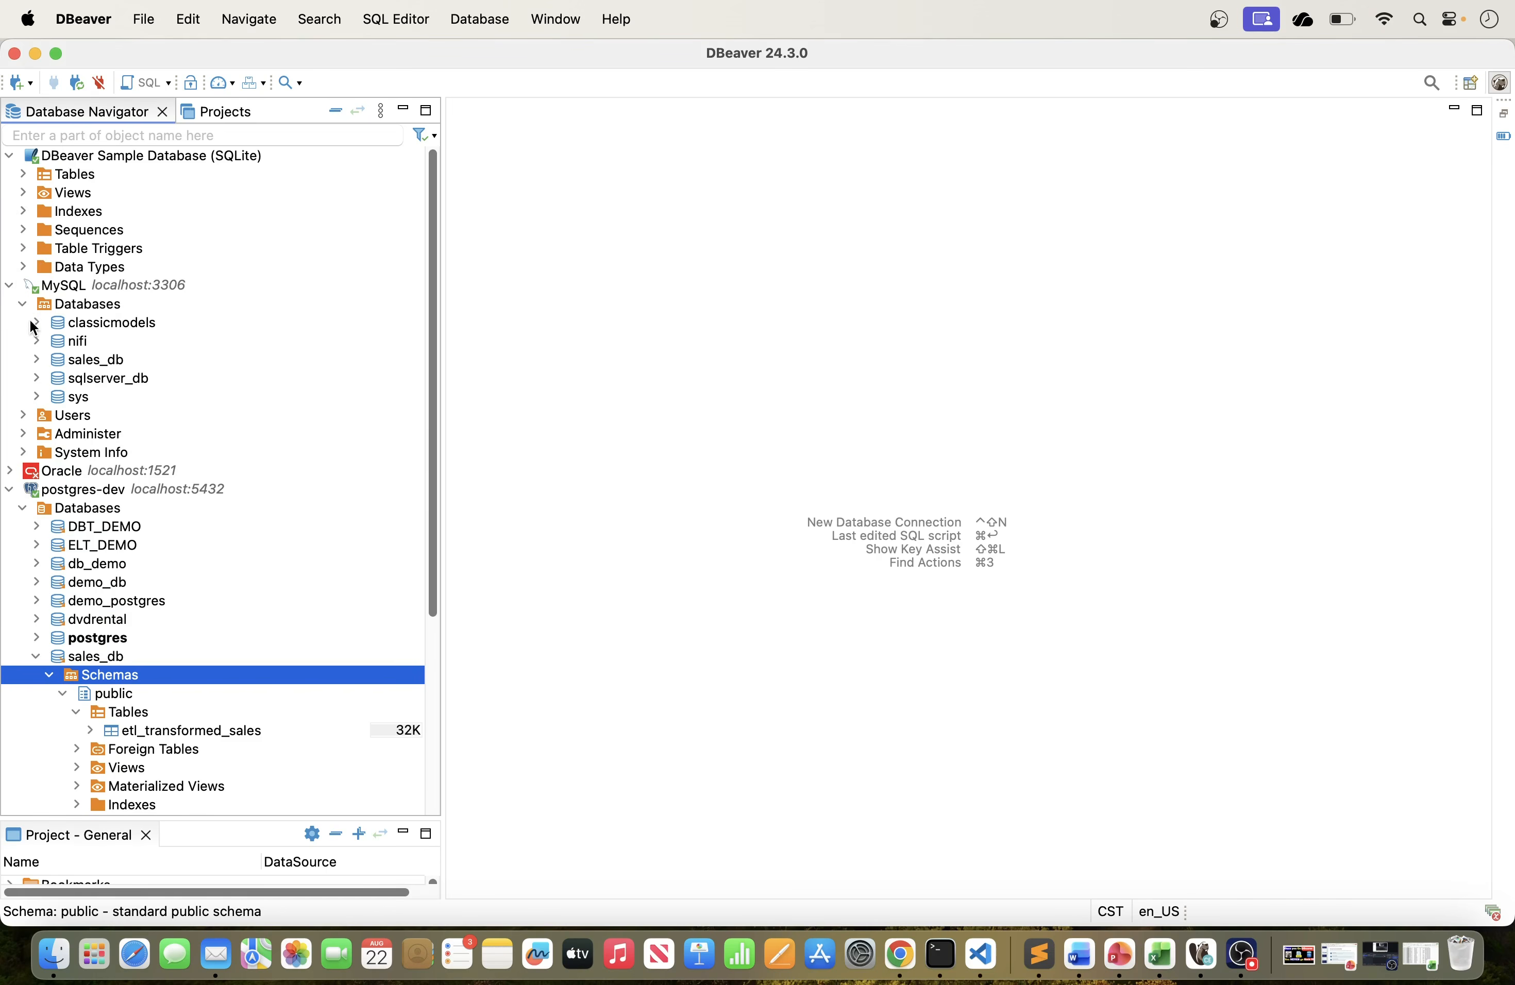
pyautogui.click(36, 360)
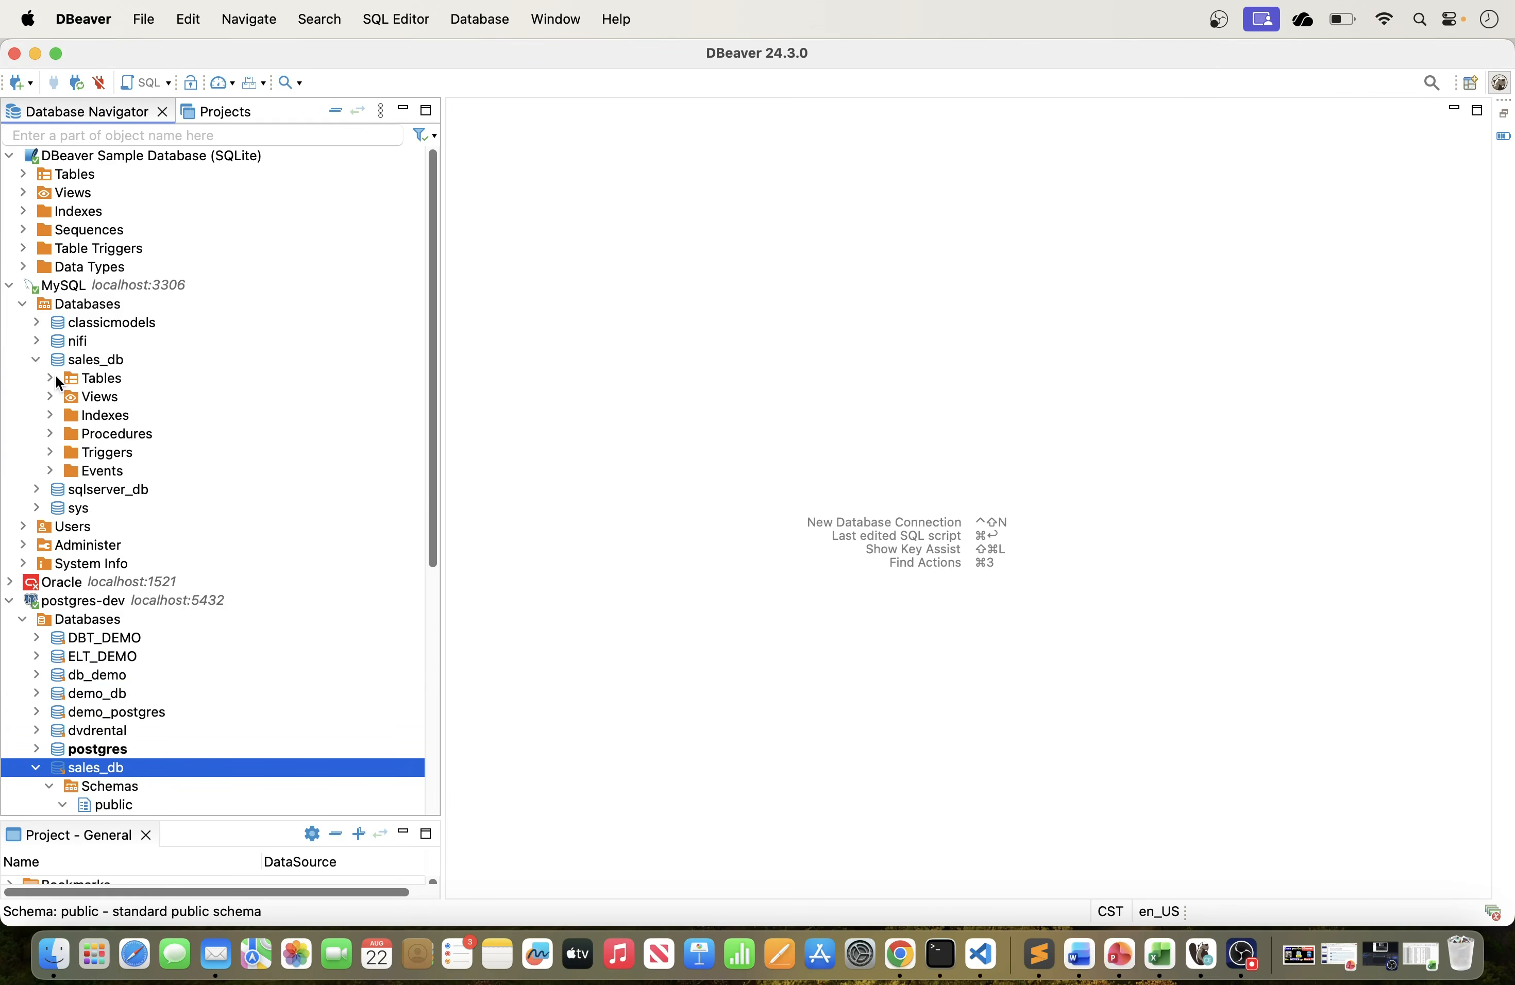
pyautogui.click(54, 376)
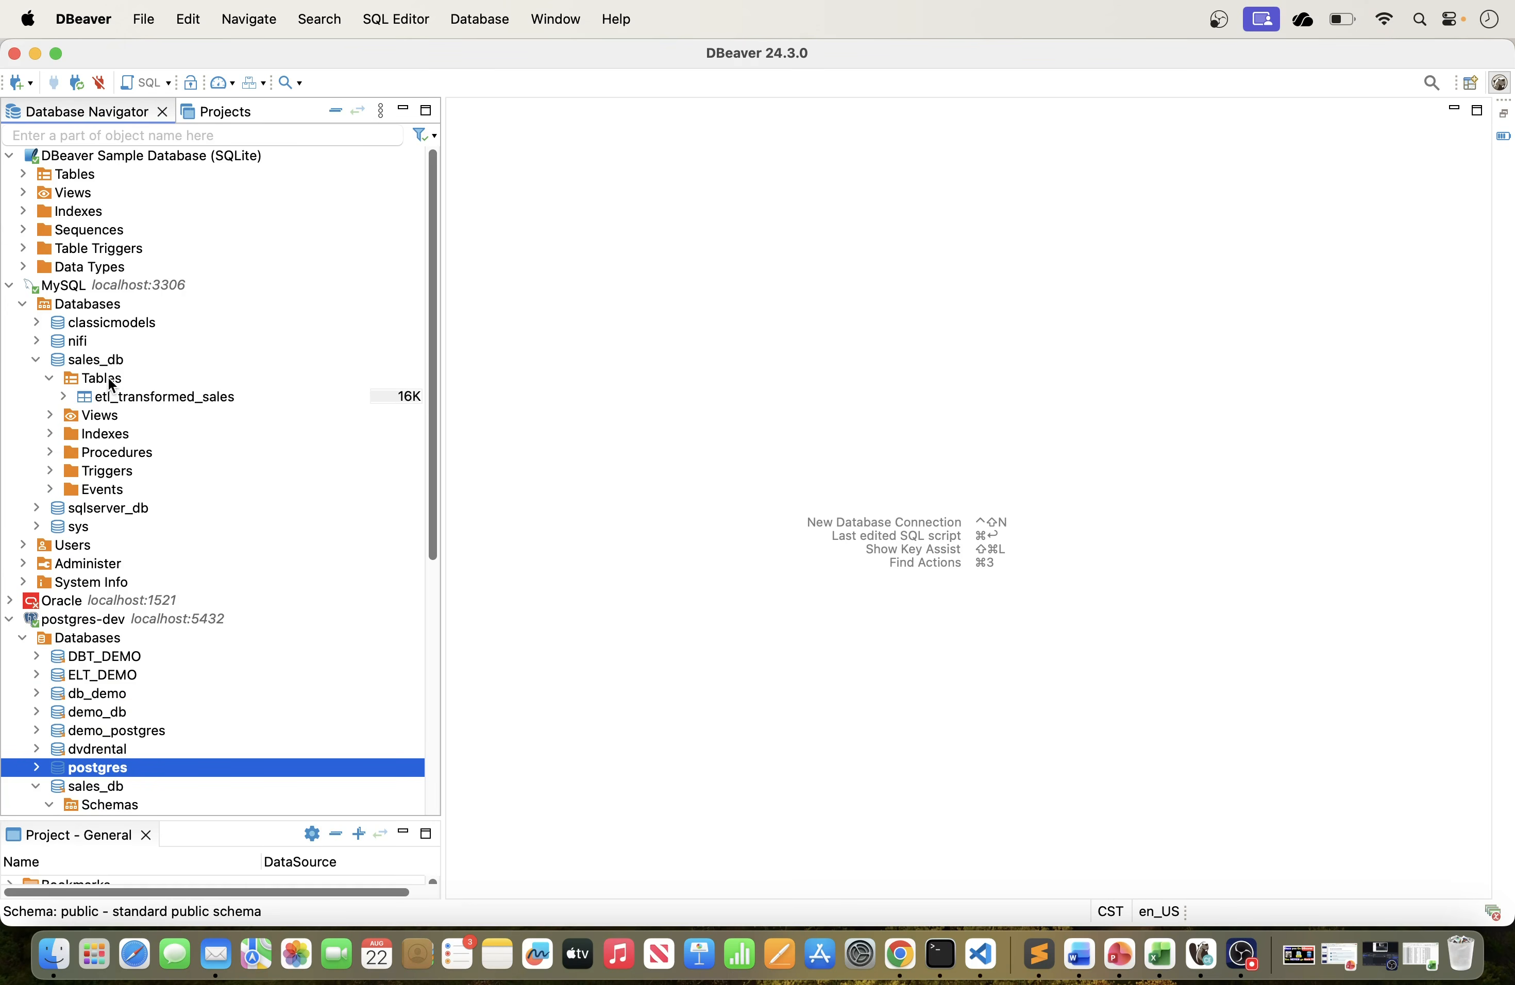
pyautogui.rightClick(103, 363)
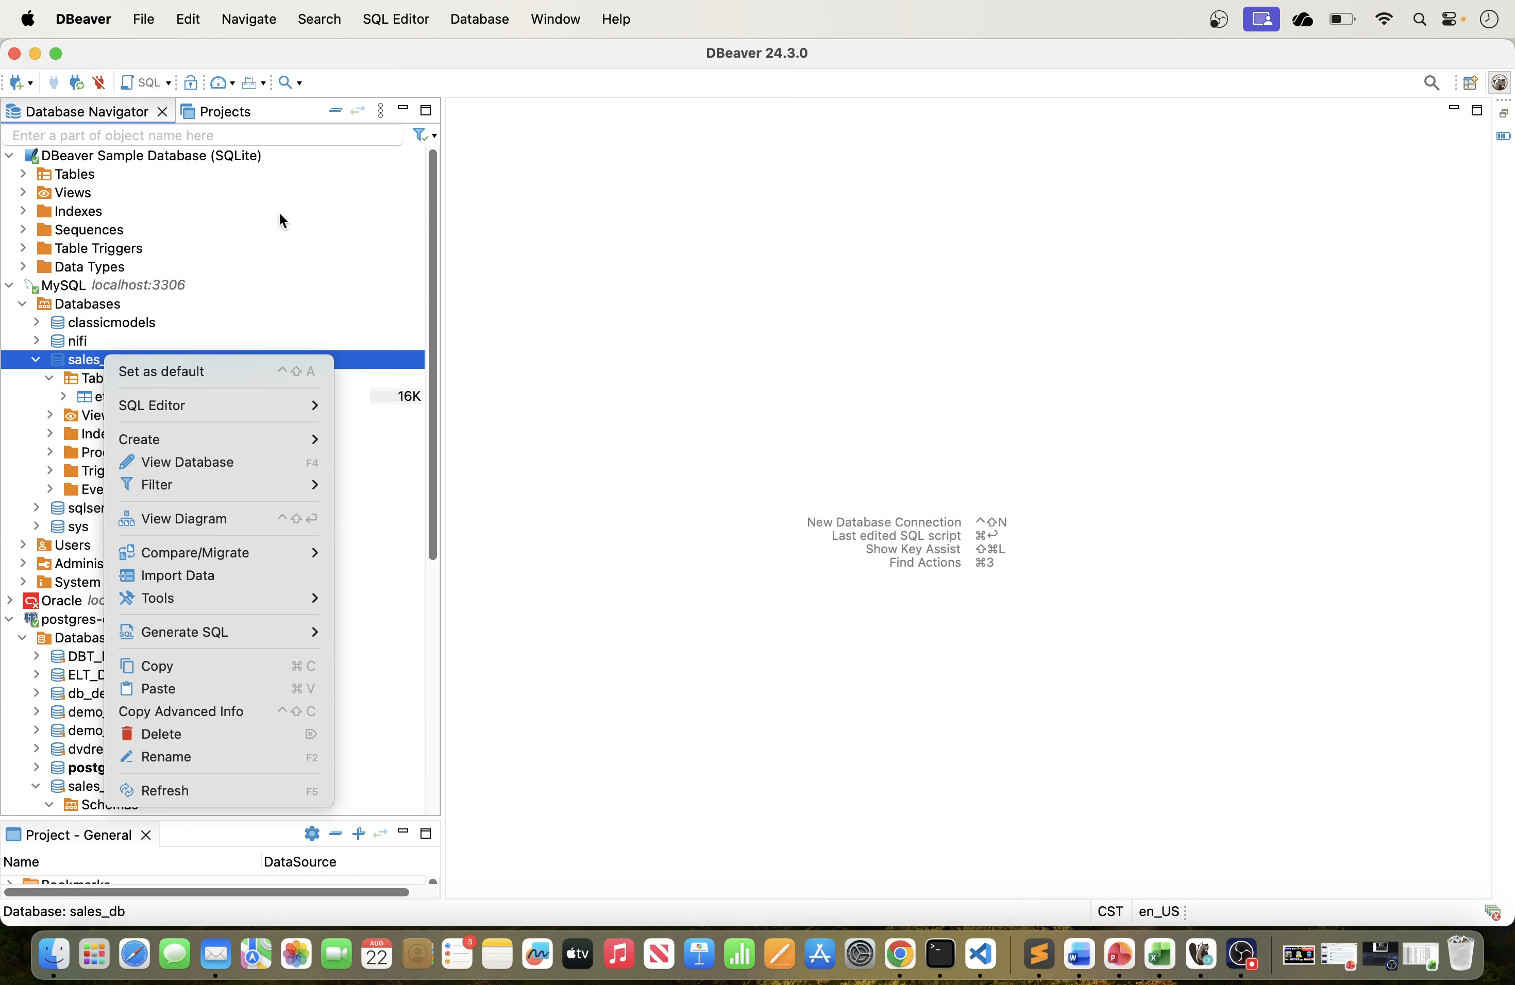
pyautogui.click(526, 236)
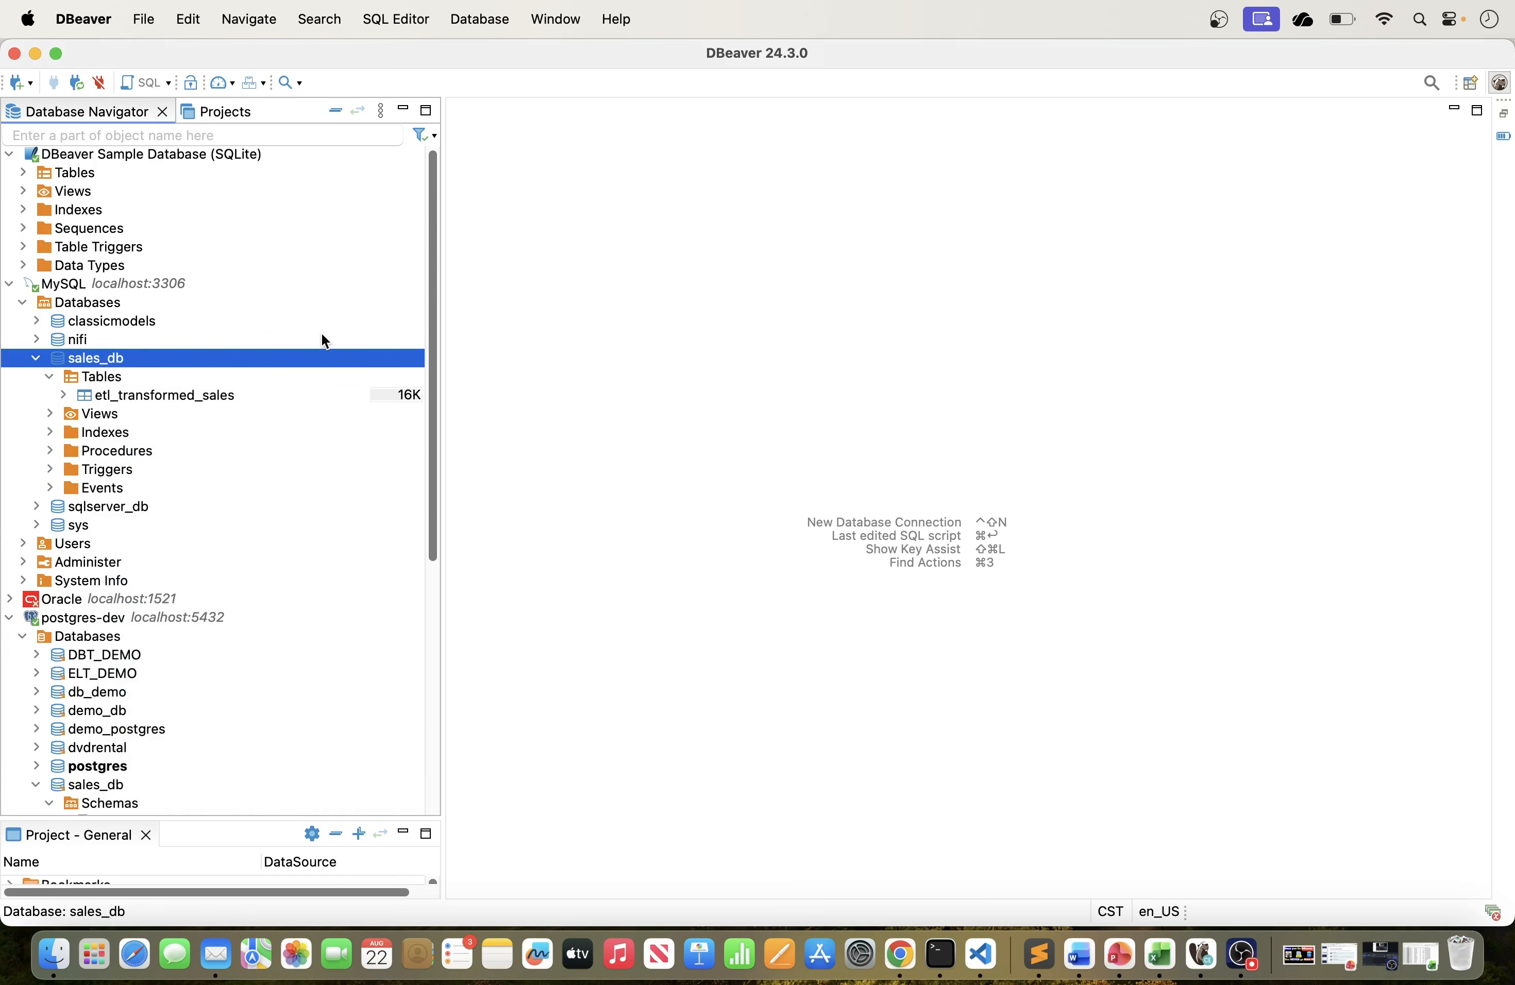
# Start a CSV data import into the public schema of the postgres-dev sales_db database.
pyautogui.scroll(-10, 321, 338)
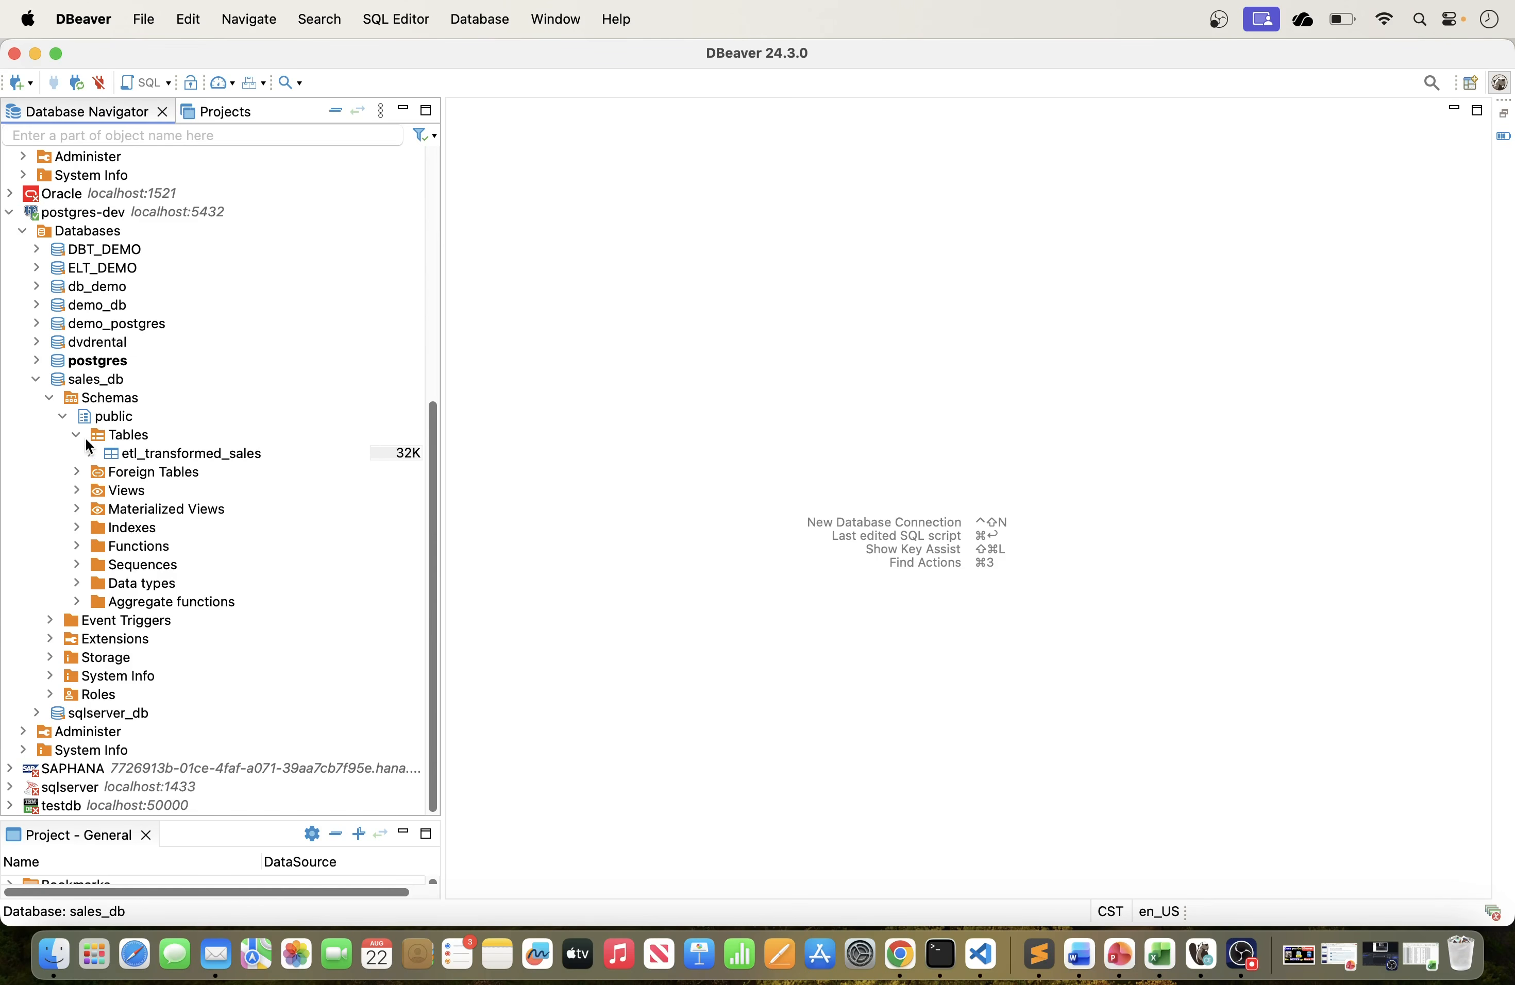
pyautogui.rightClick(126, 424)
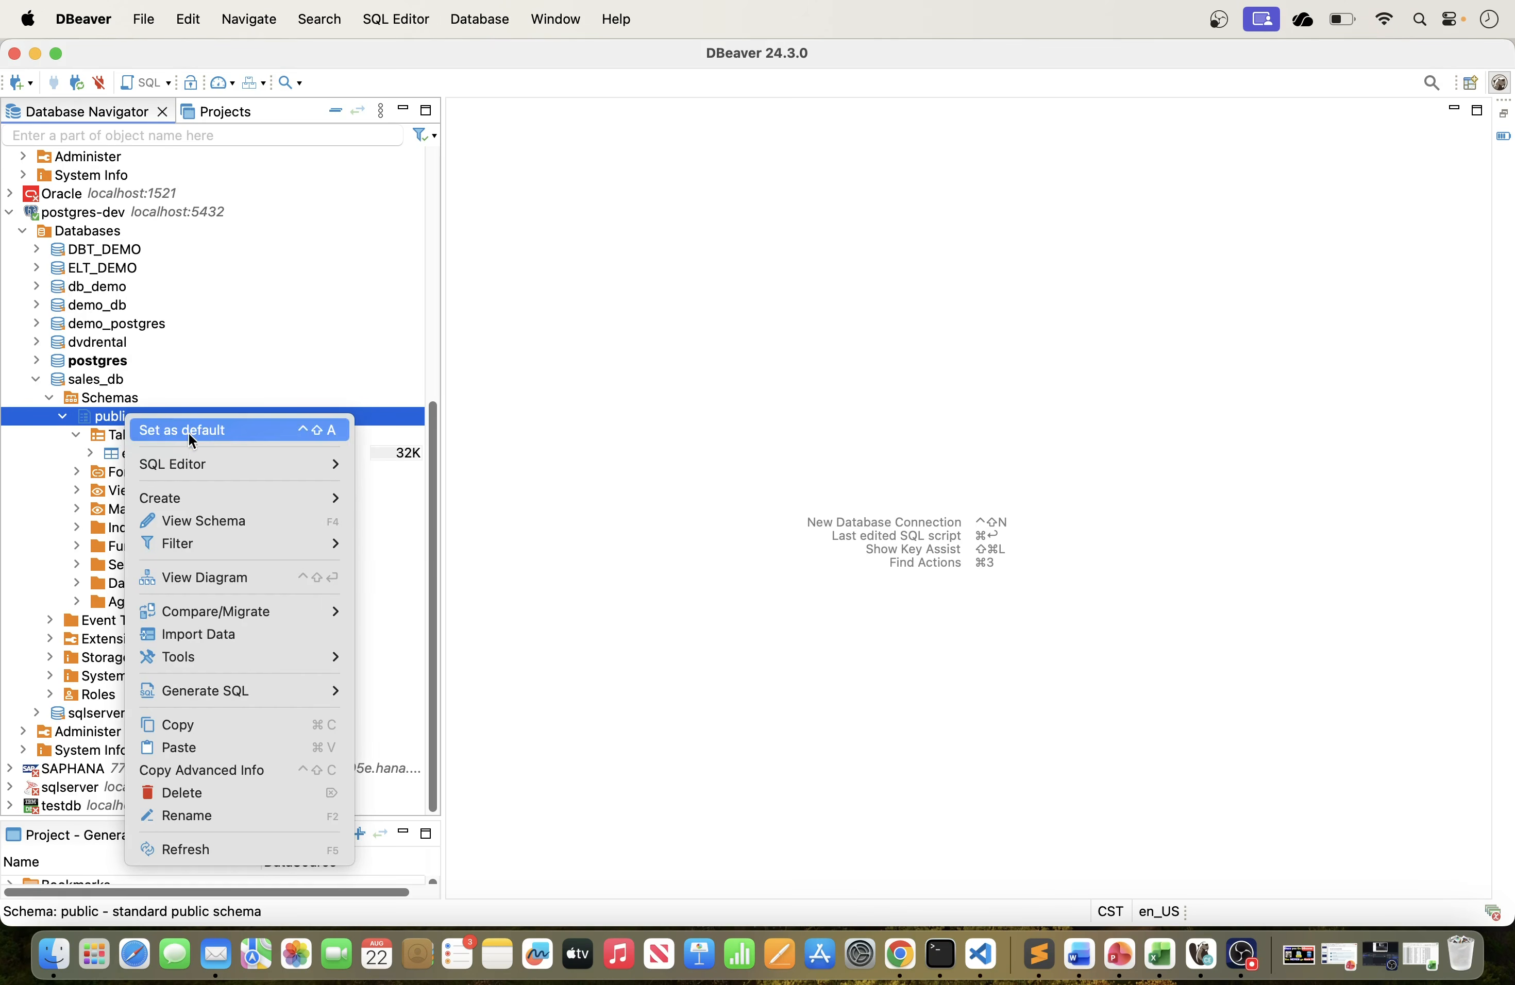
pyautogui.click(204, 636)
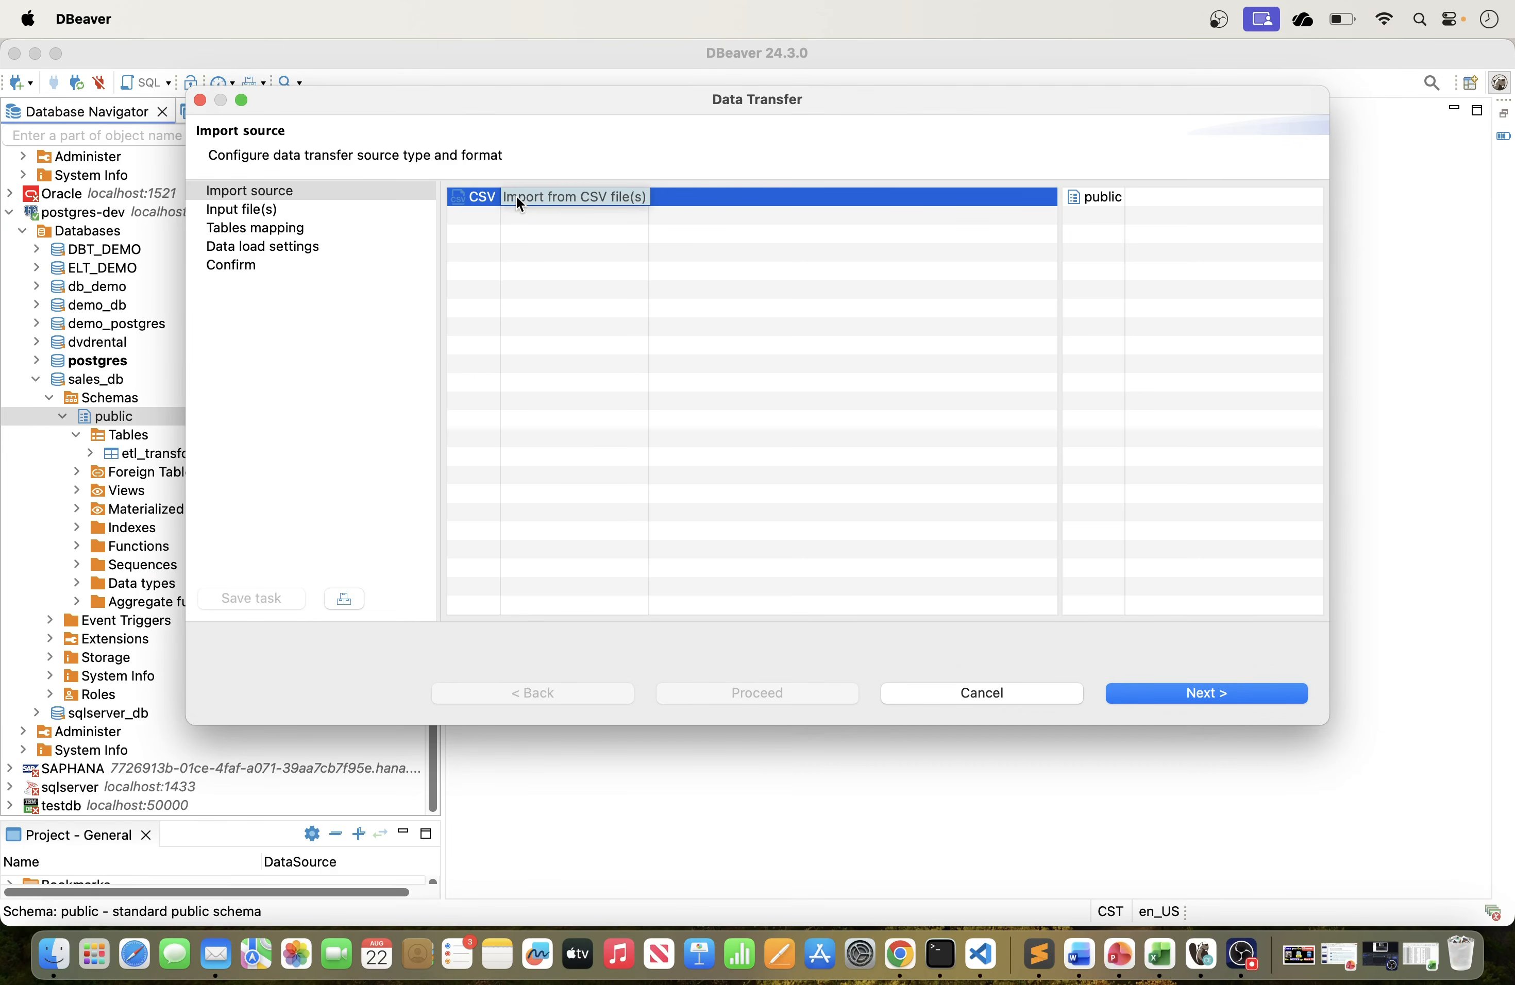
pyautogui.click(1204, 694)
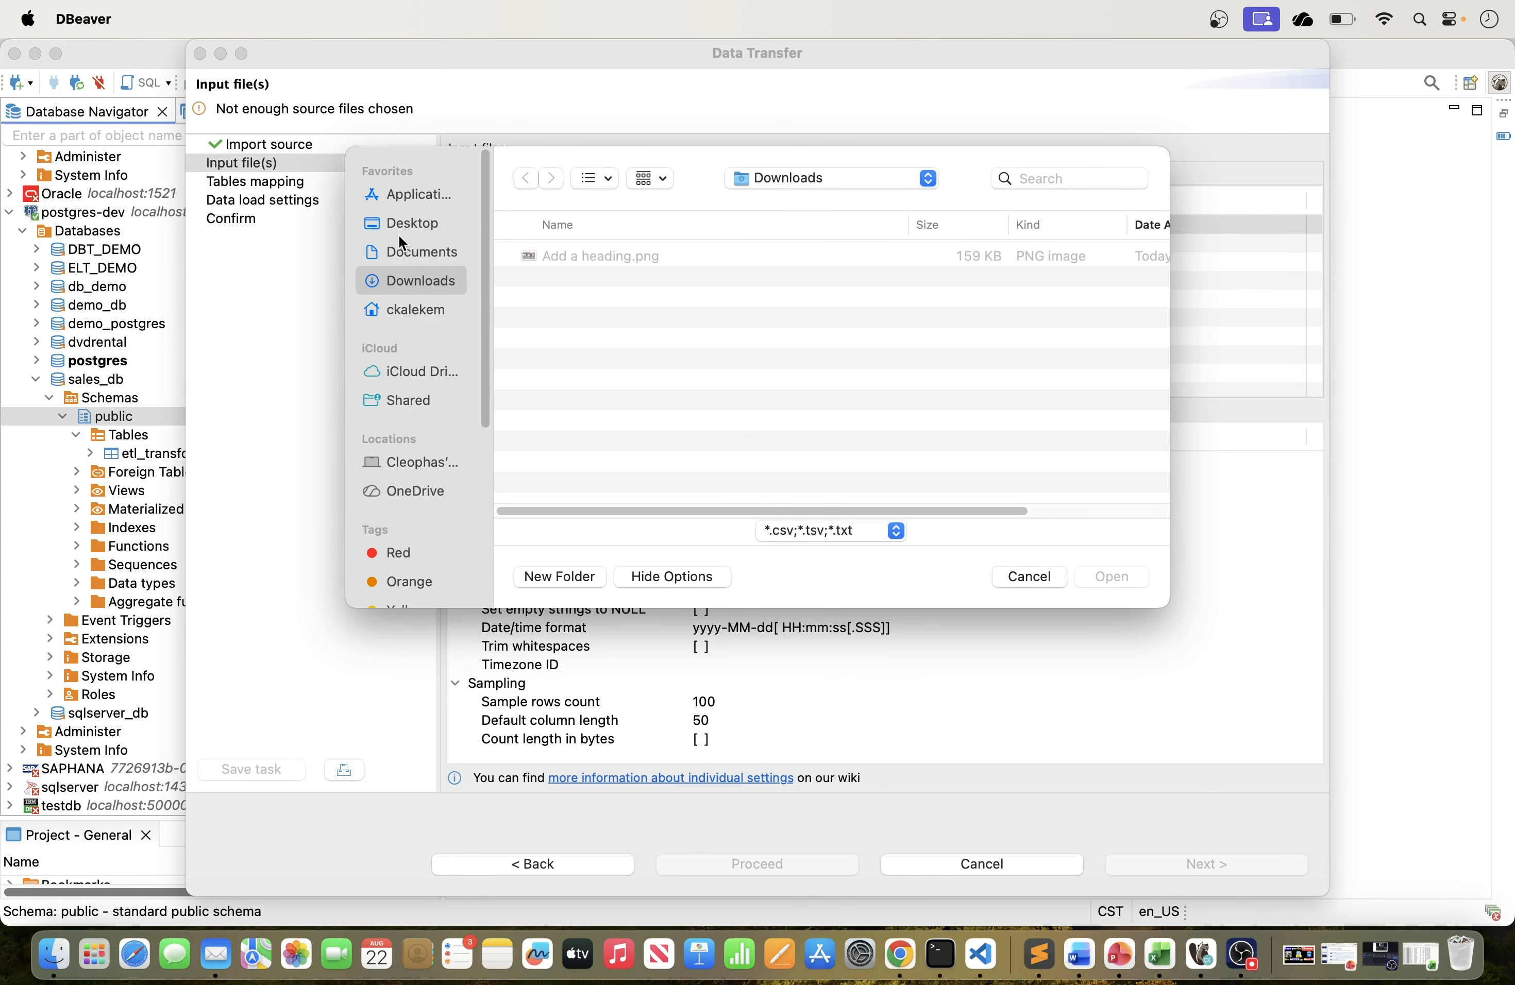
# Choose raw_ecommerce_bronze_pipeline_data.csv from the Desktop's Youtube/Databricks/data folder as the import's input file.
pyautogui.click(410, 223)
pyautogui.scroll(-5, 601, 382)
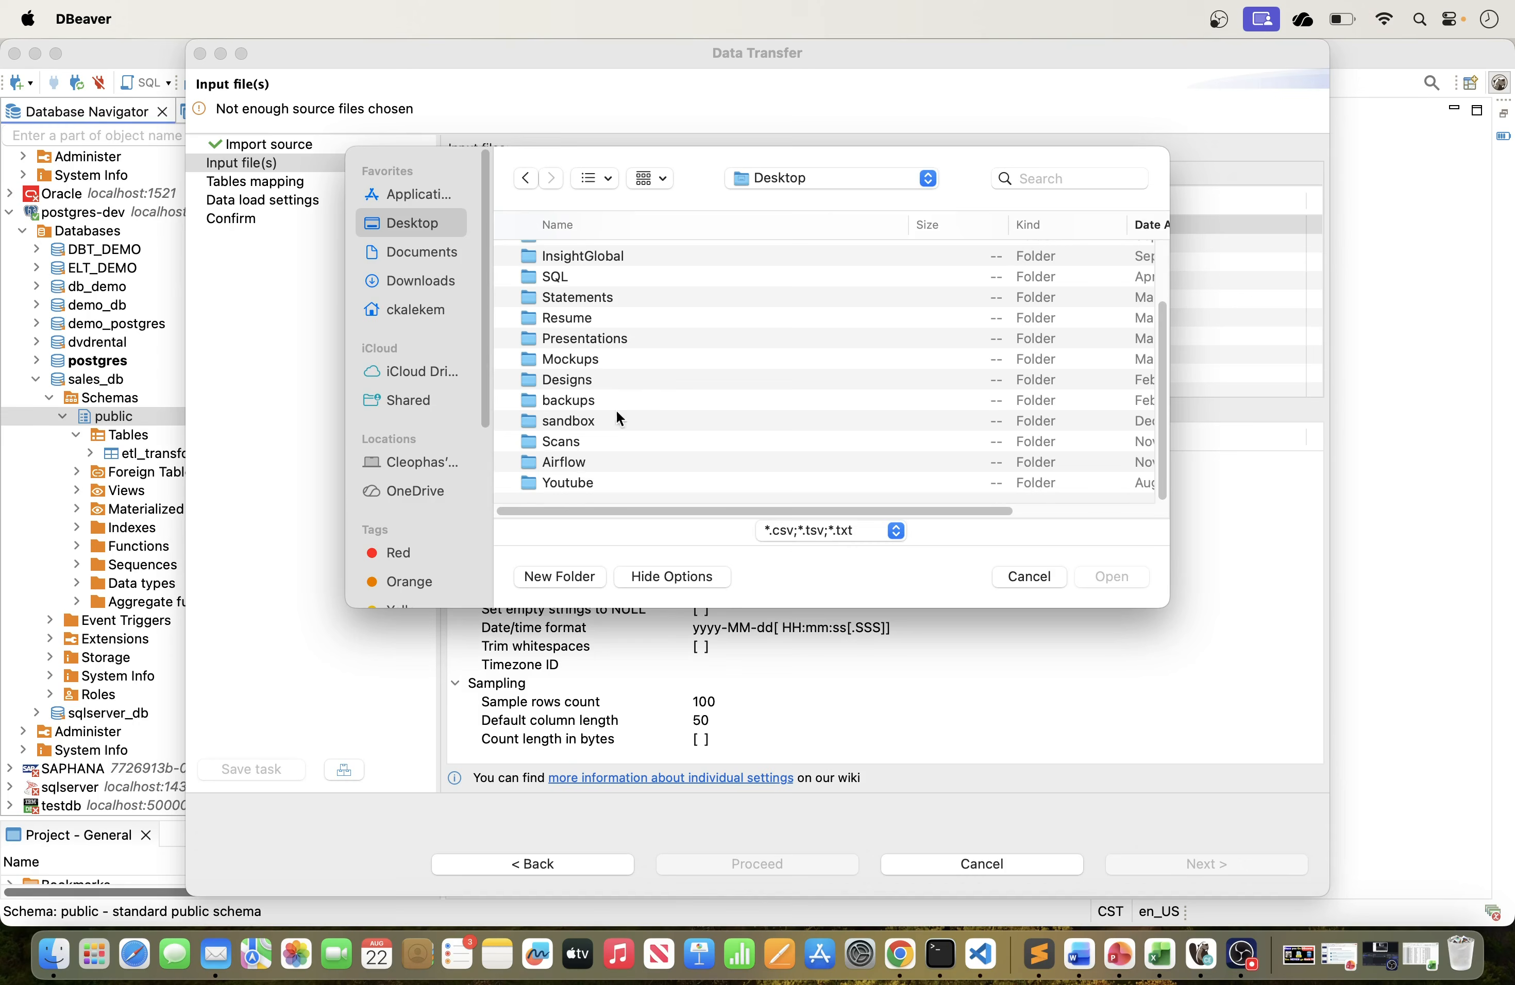
pyautogui.doubleClick(578, 486)
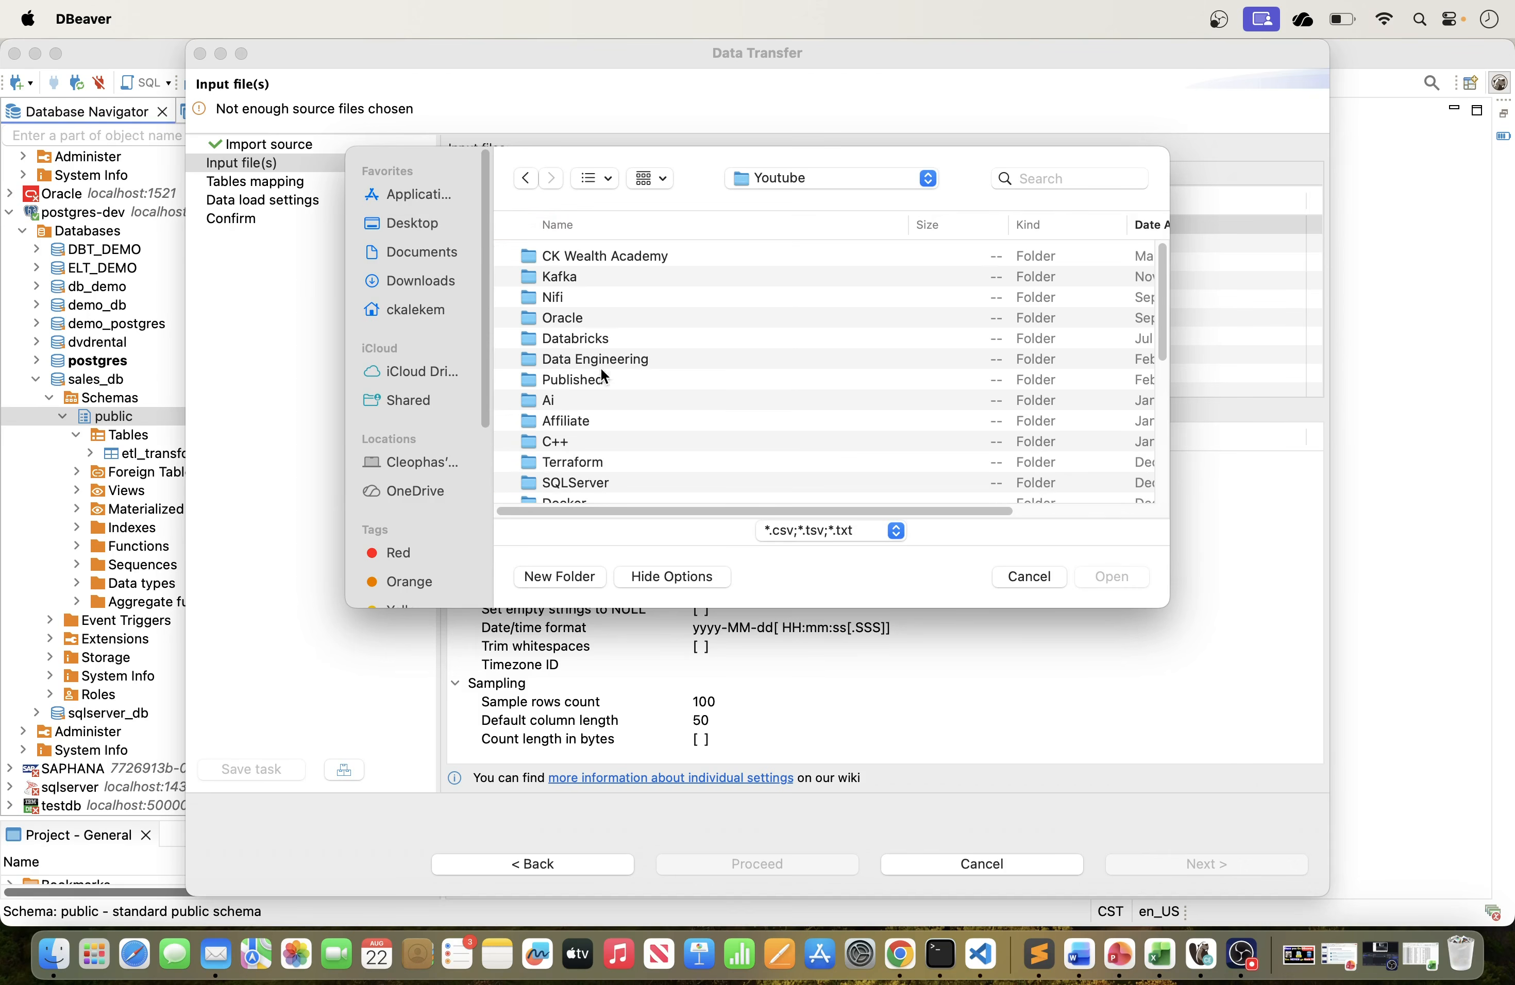
pyautogui.doubleClick(595, 341)
pyautogui.doubleClick(549, 296)
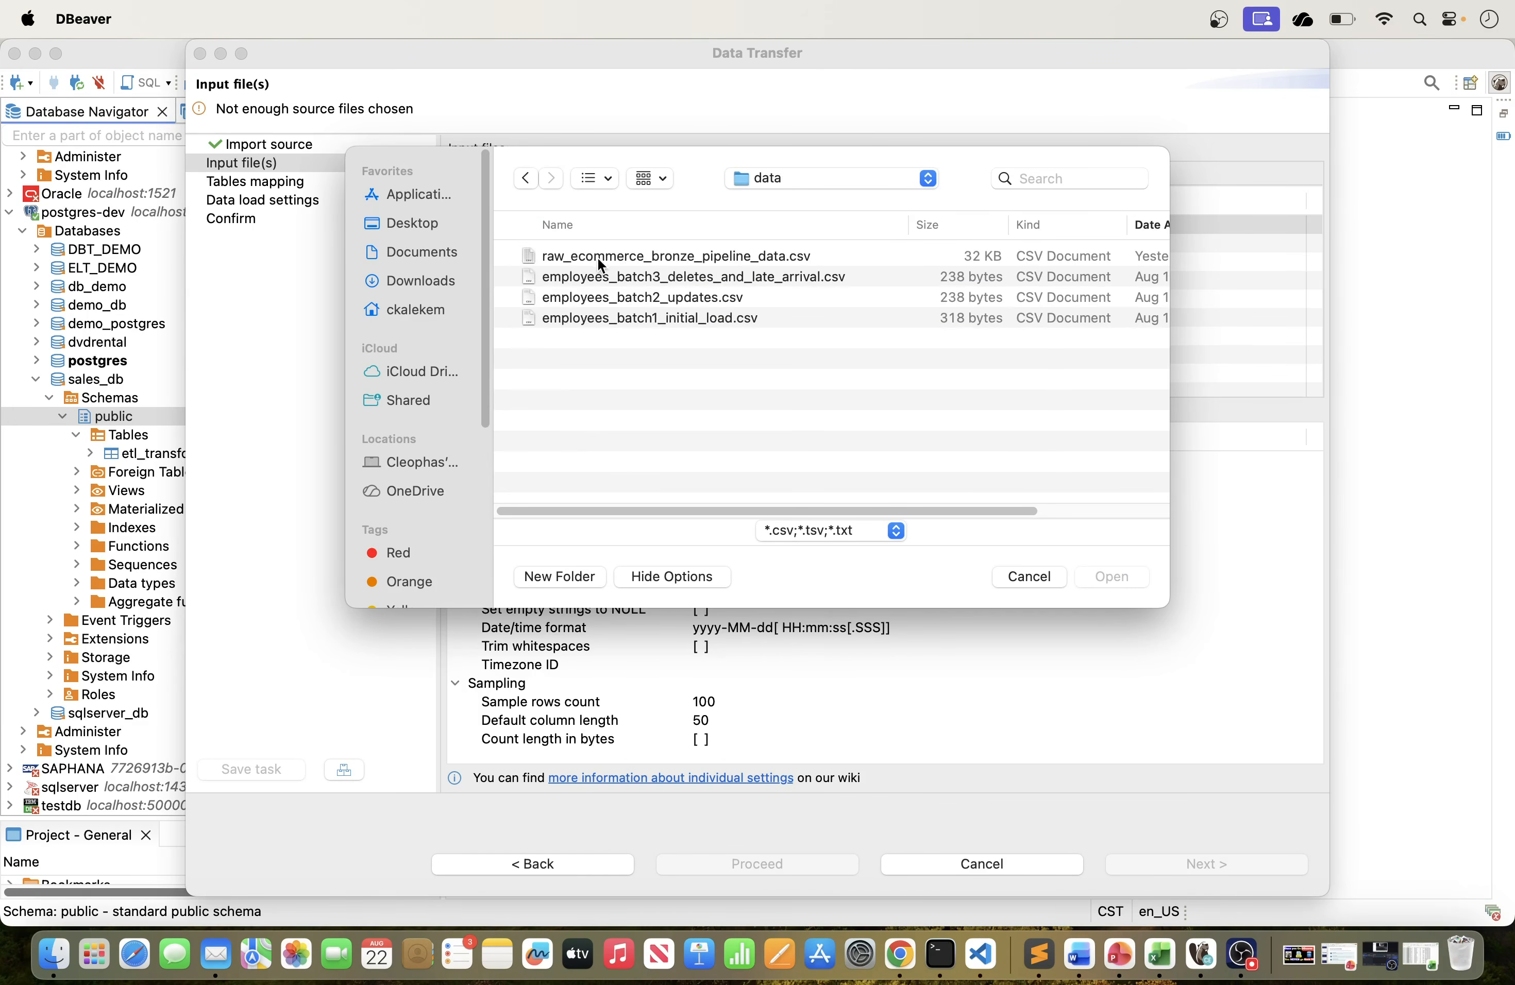
pyautogui.doubleClick(604, 256)
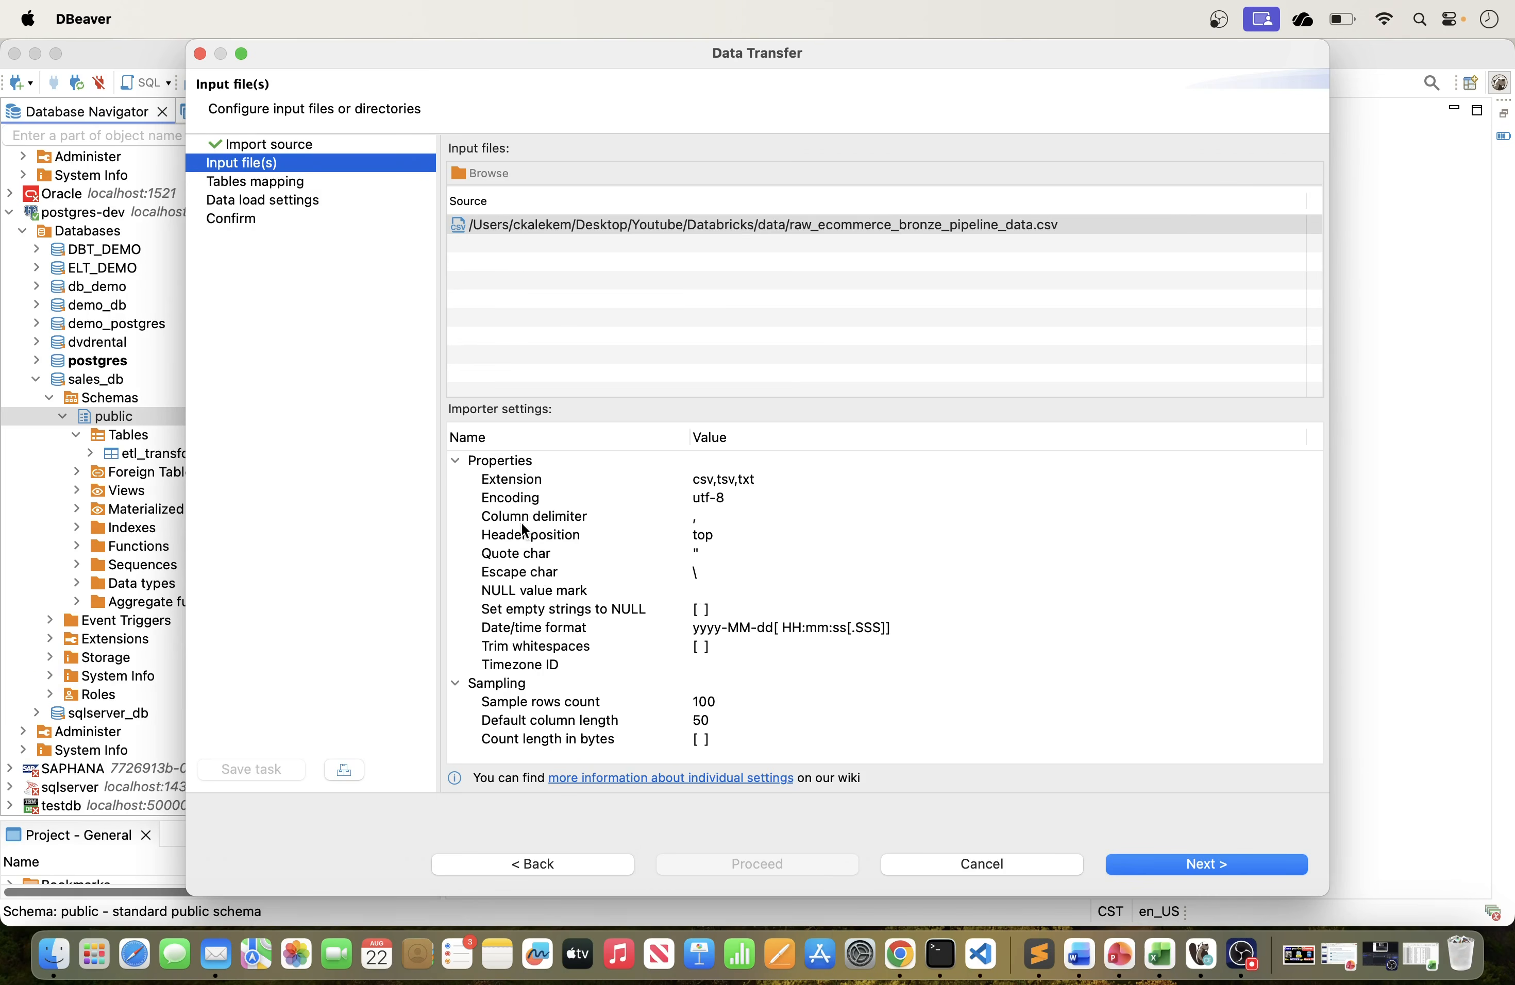
pyautogui.click(612, 612)
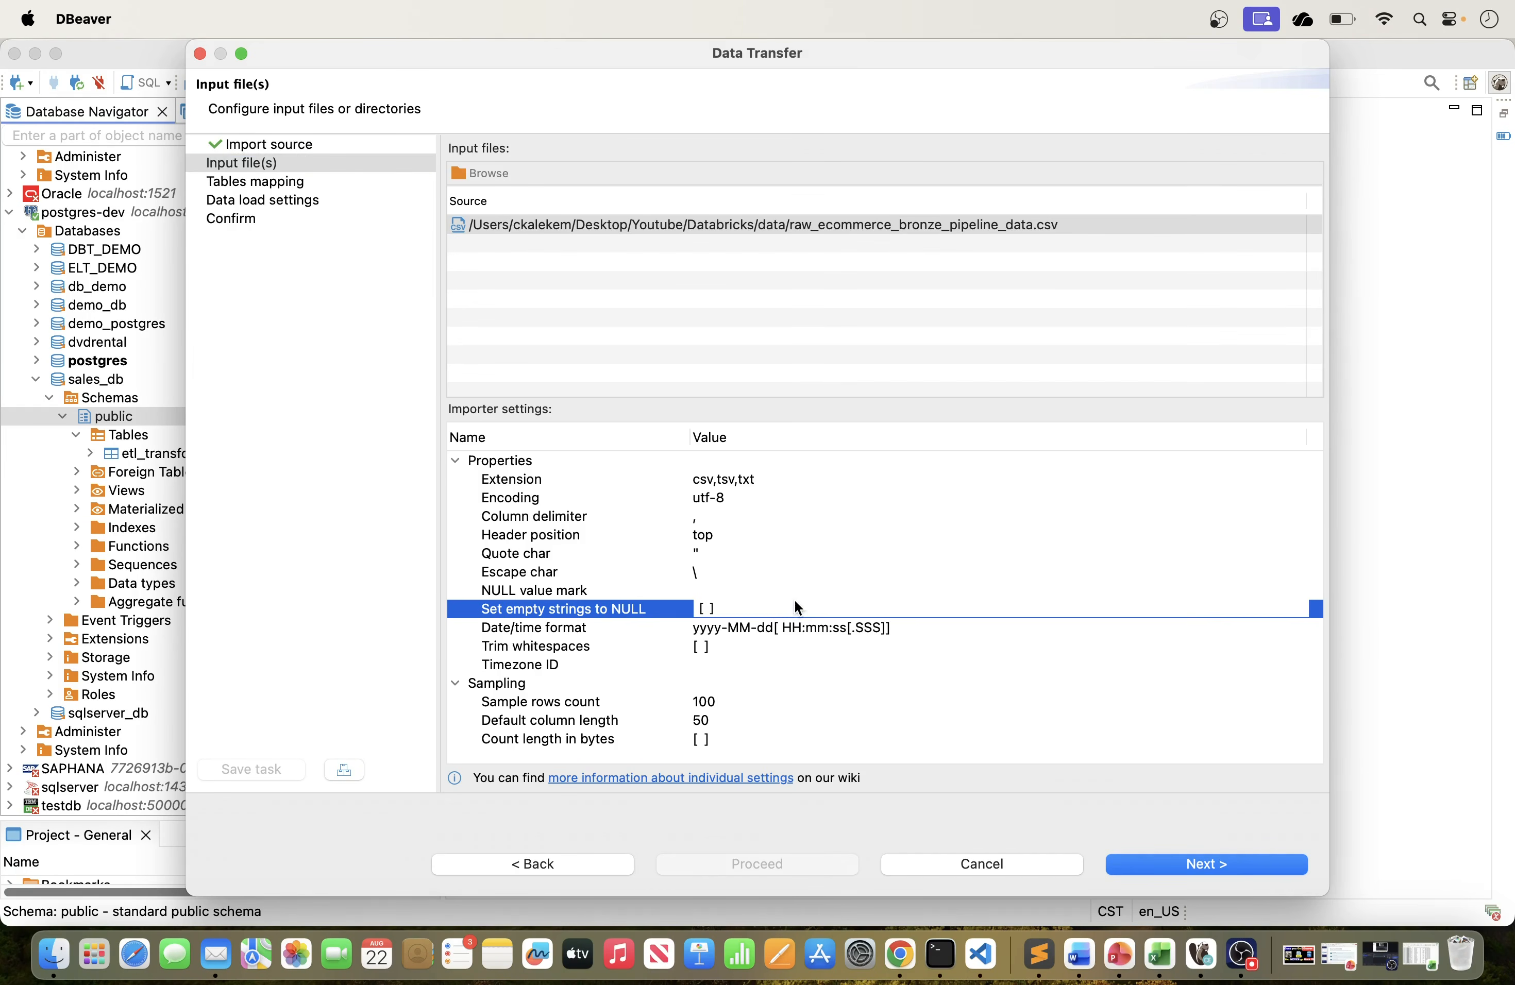
pyautogui.click(919, 670)
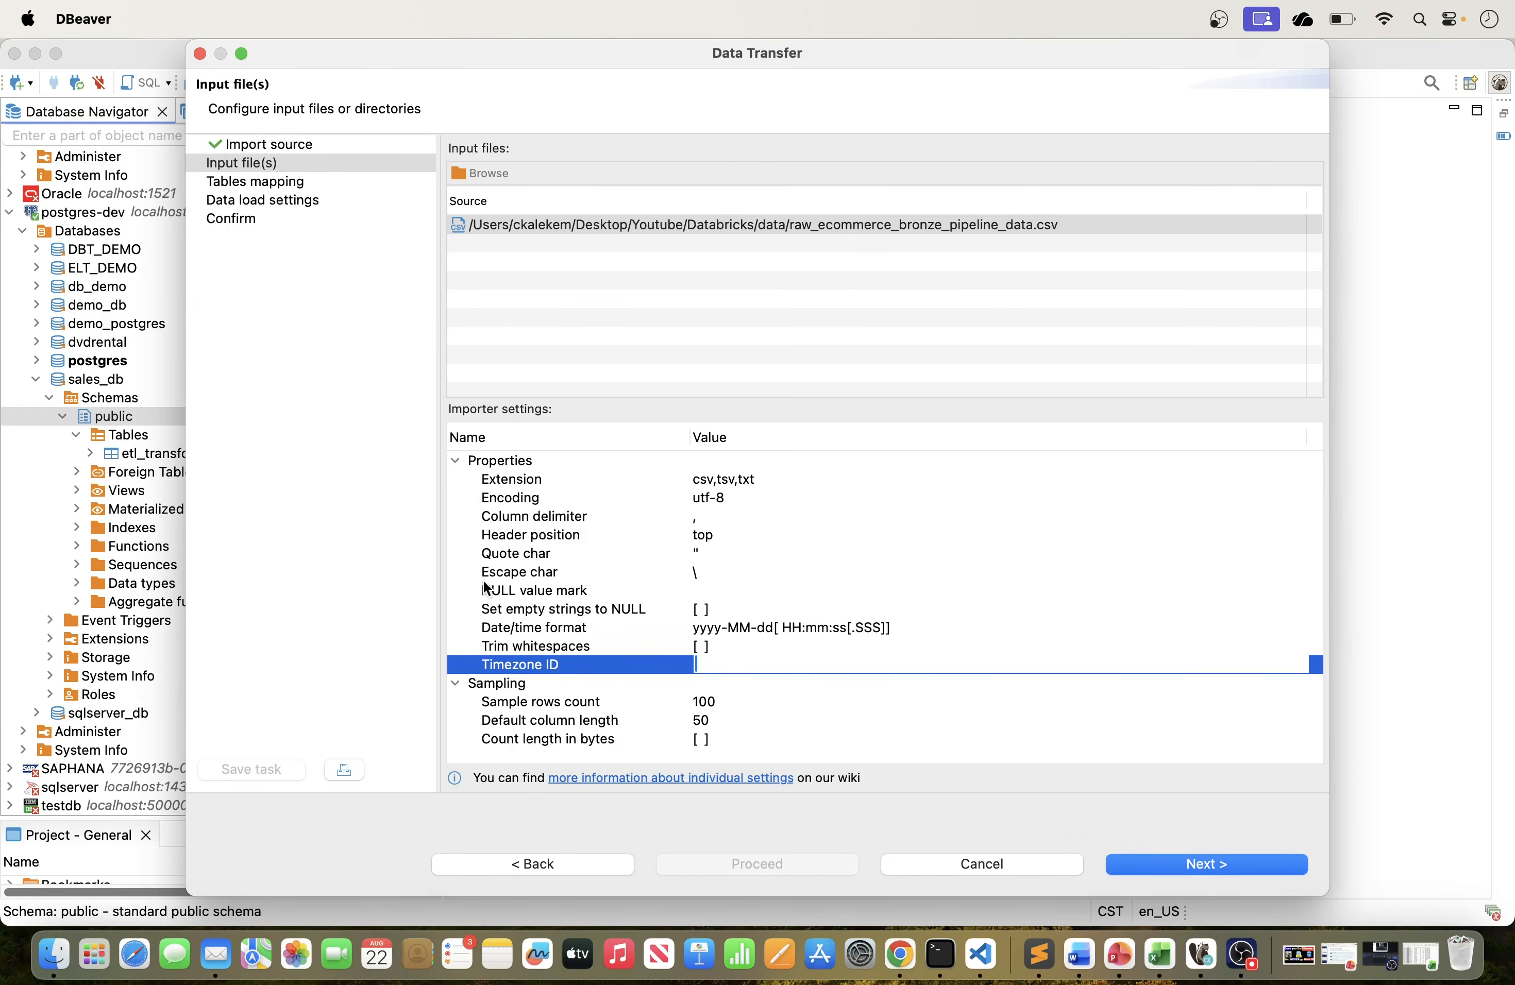
pyautogui.click(714, 573)
pyautogui.press('BackSpace')
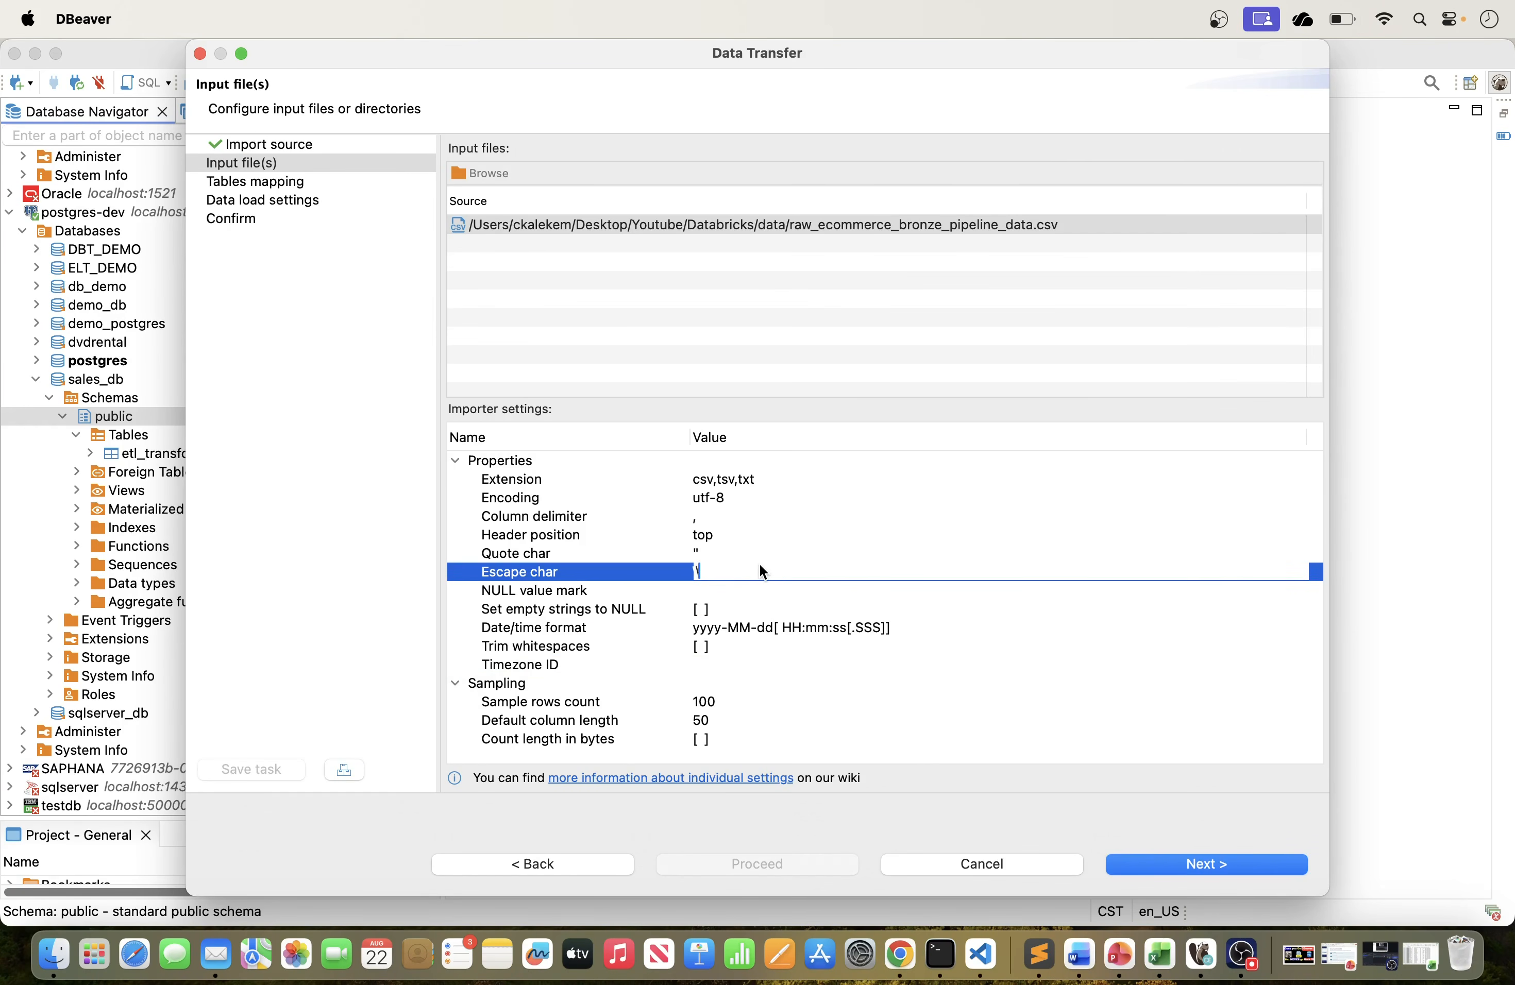
pyautogui.write('|')
pyautogui.write('\\')
# Set the importer's sample rows count to 1000 and default column length to 300, and continue to the tables mapping.
pyautogui.click(715, 698)
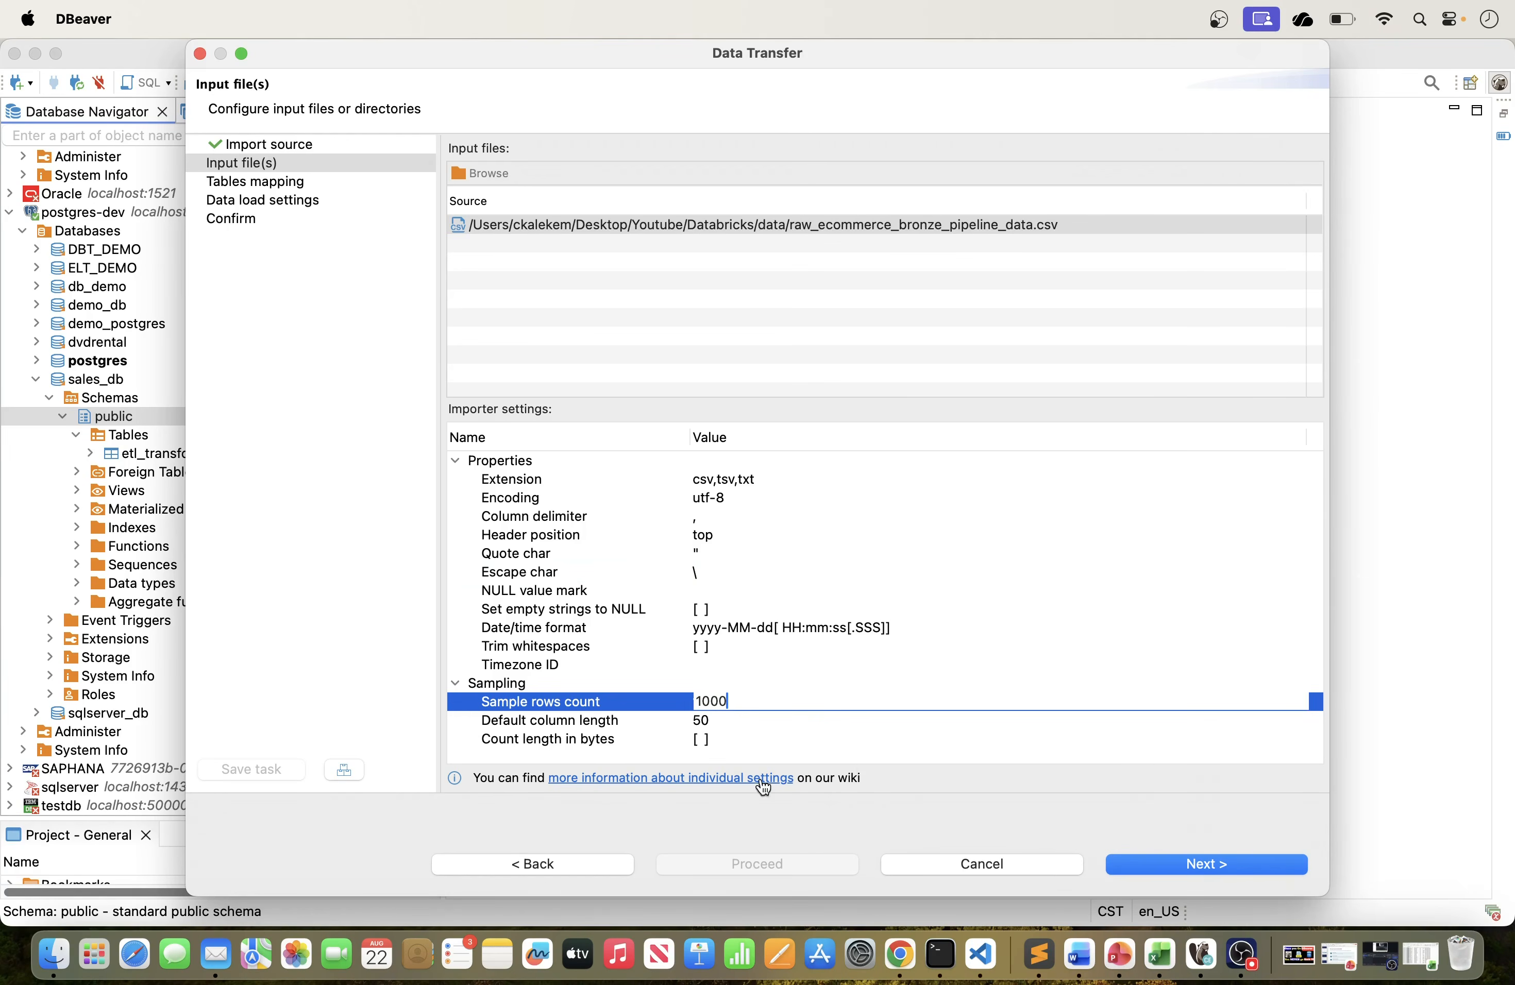
pyautogui.click(836, 663)
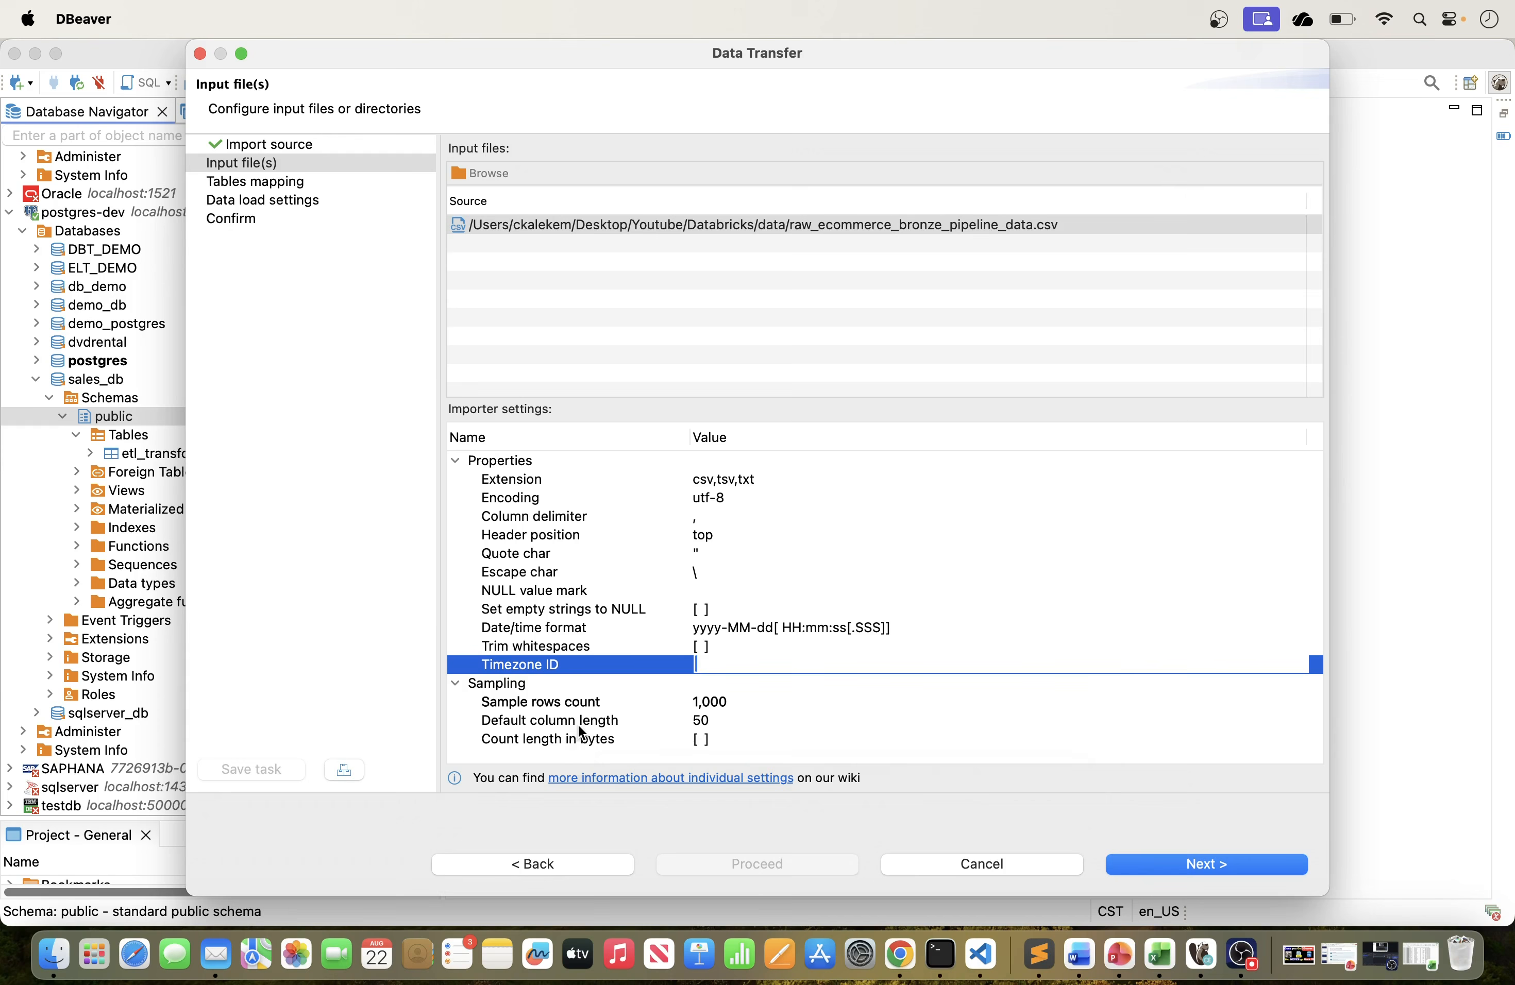
pyautogui.moveTo(581, 730)
pyautogui.click(706, 720)
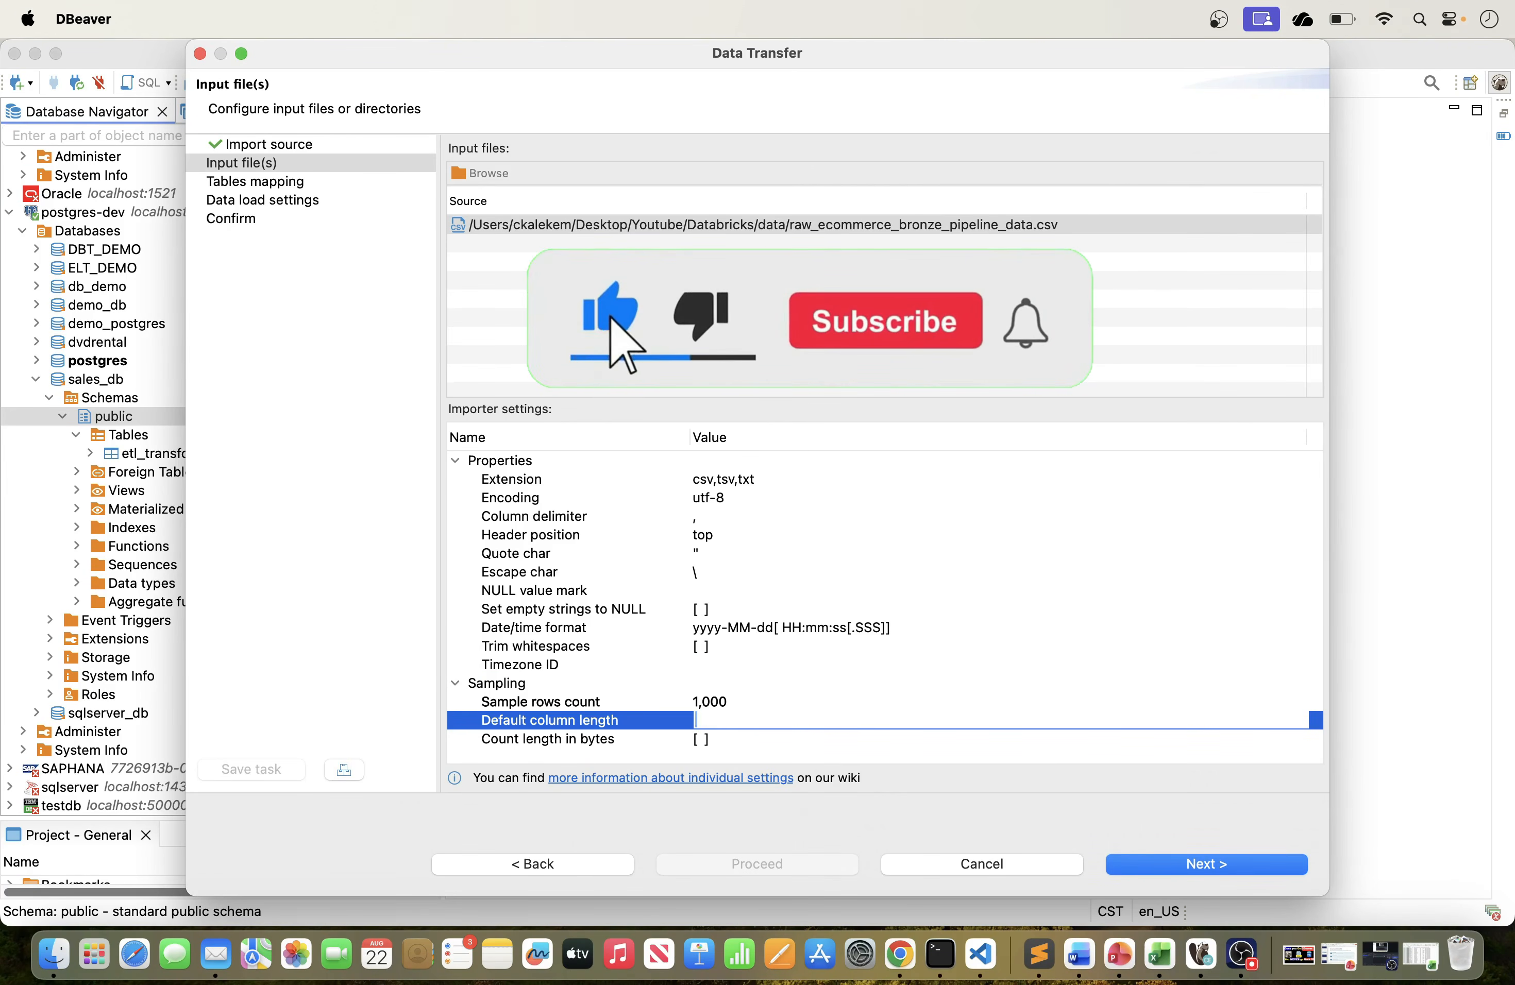
pyautogui.write('300')
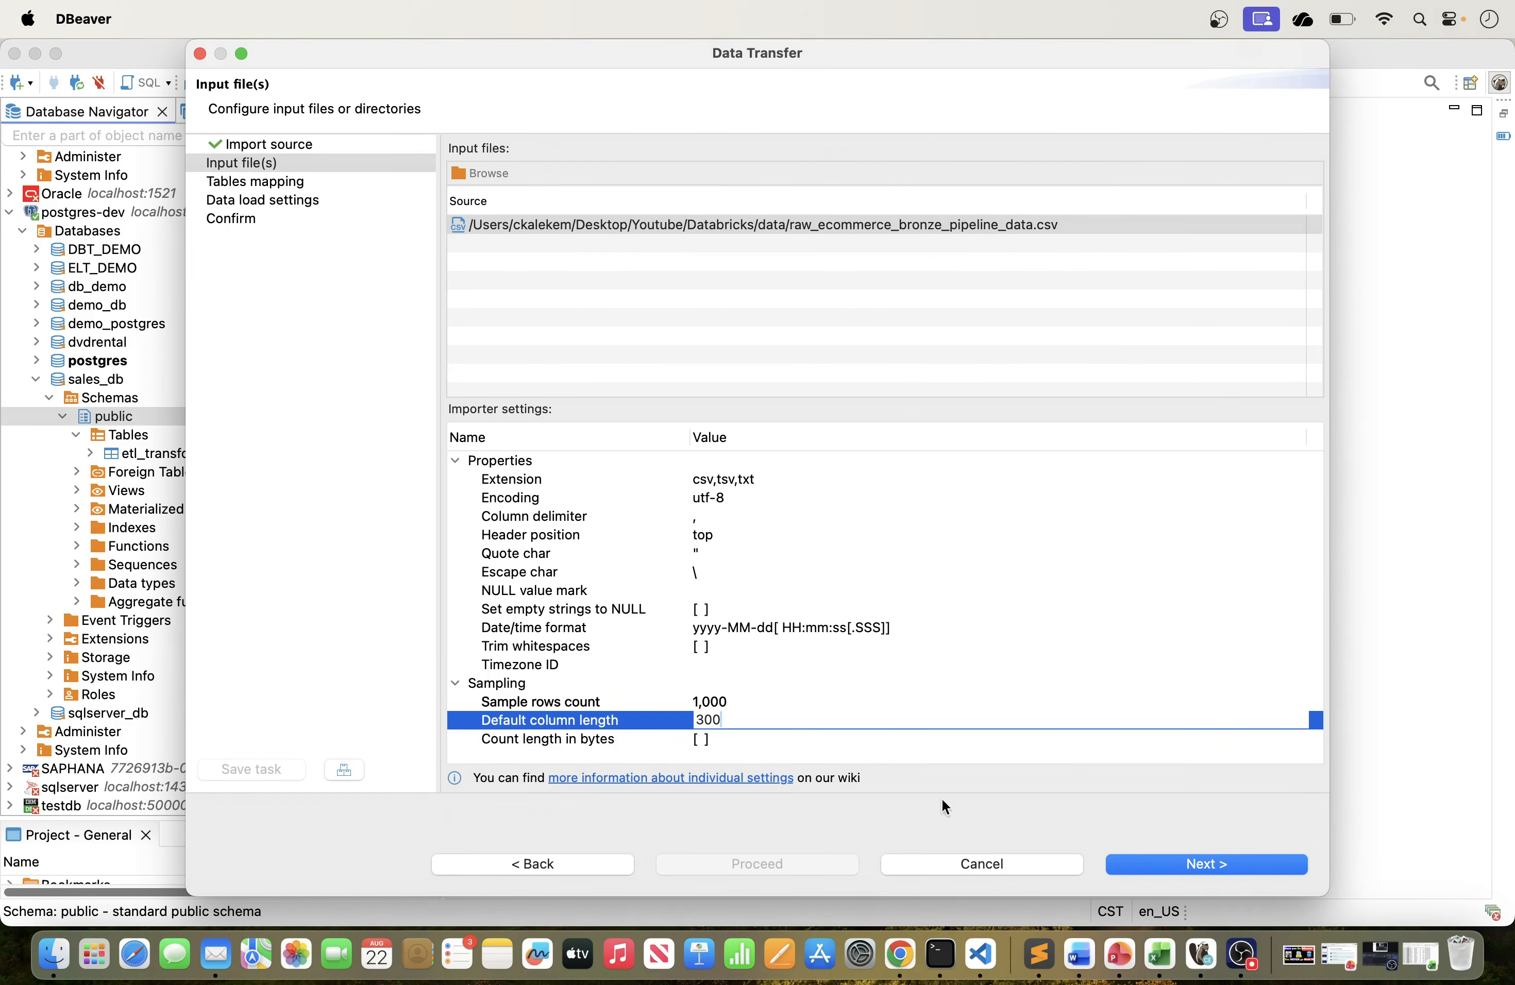
pyautogui.click(1189, 866)
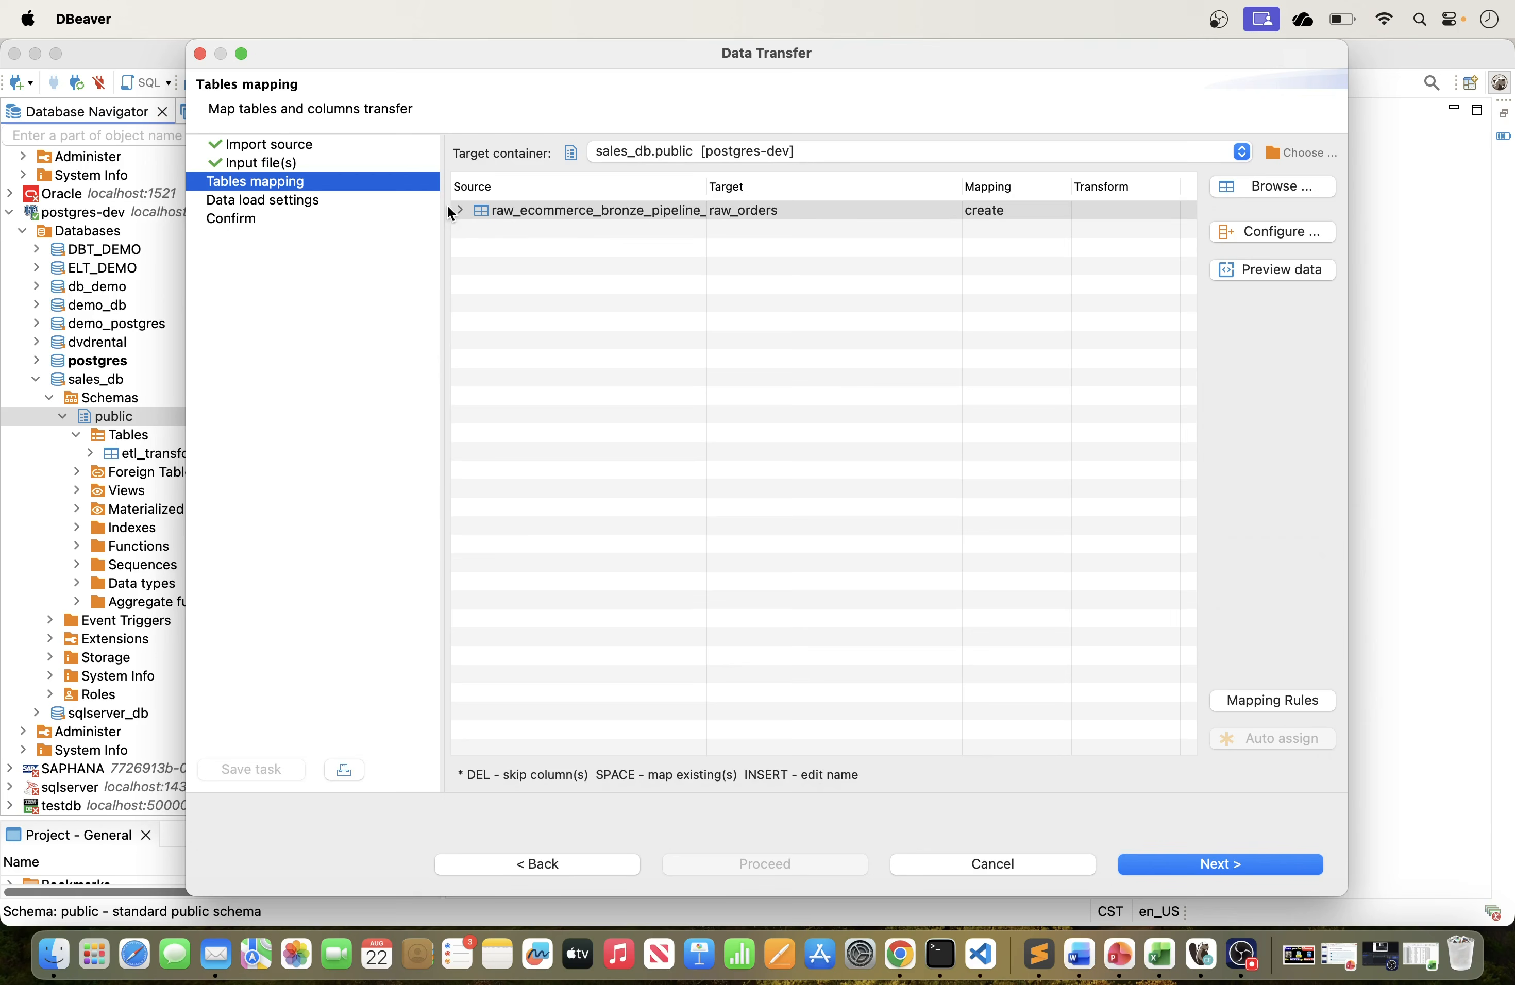
# Check the CSV's column mappings and the existing tables offered as the import target.
pyautogui.click(459, 211)
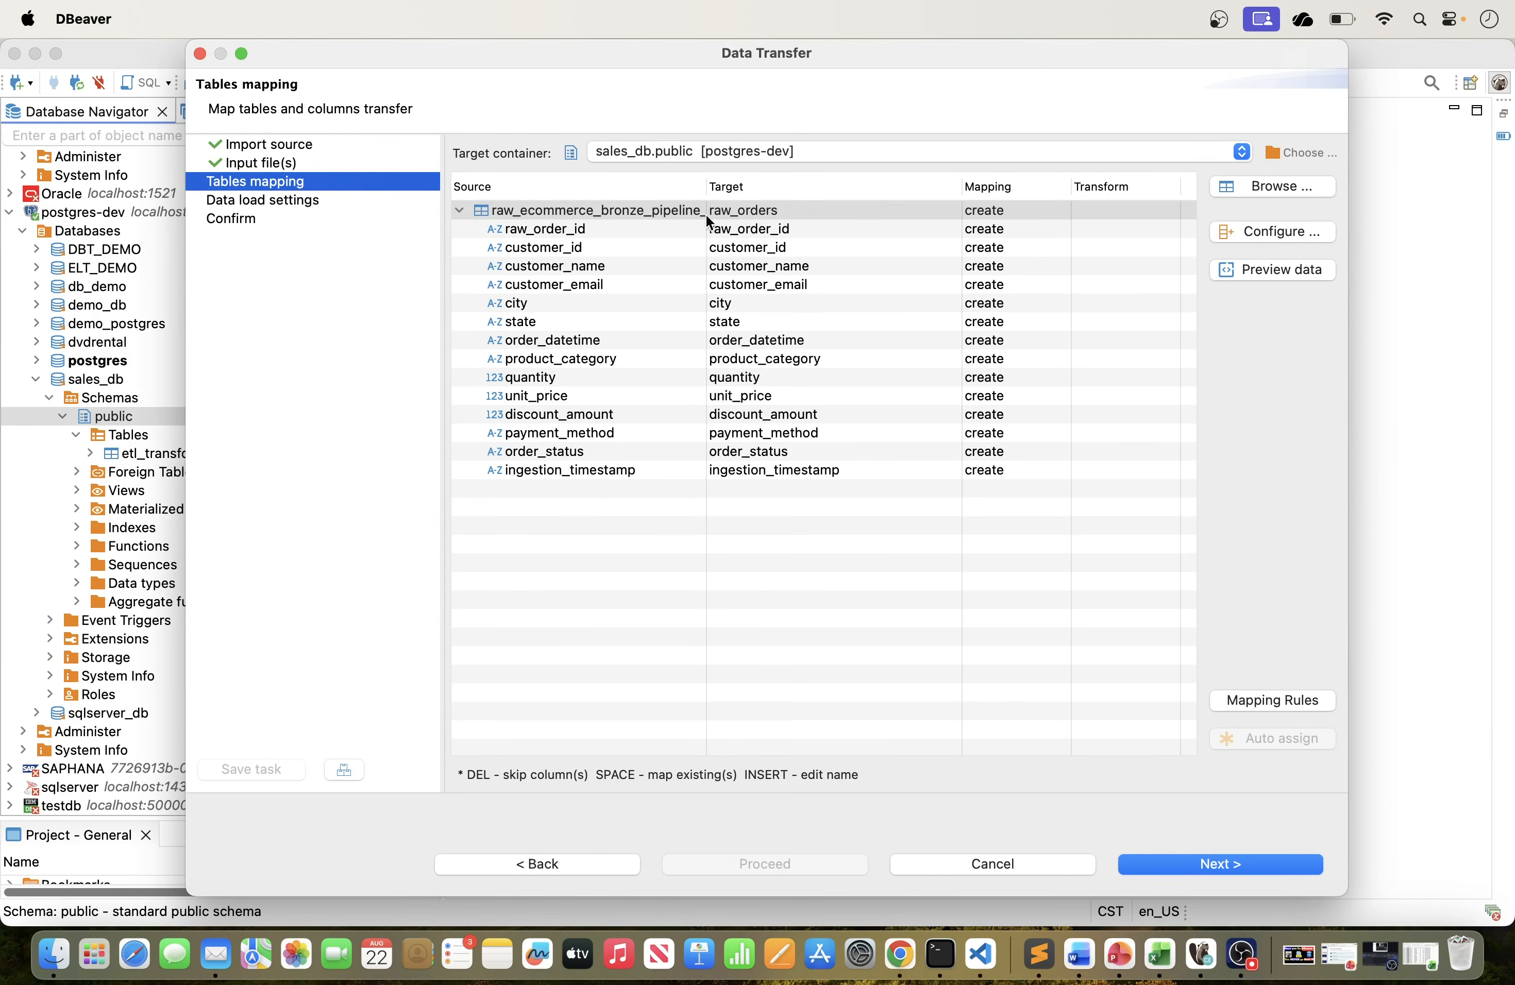
pyautogui.click(460, 210)
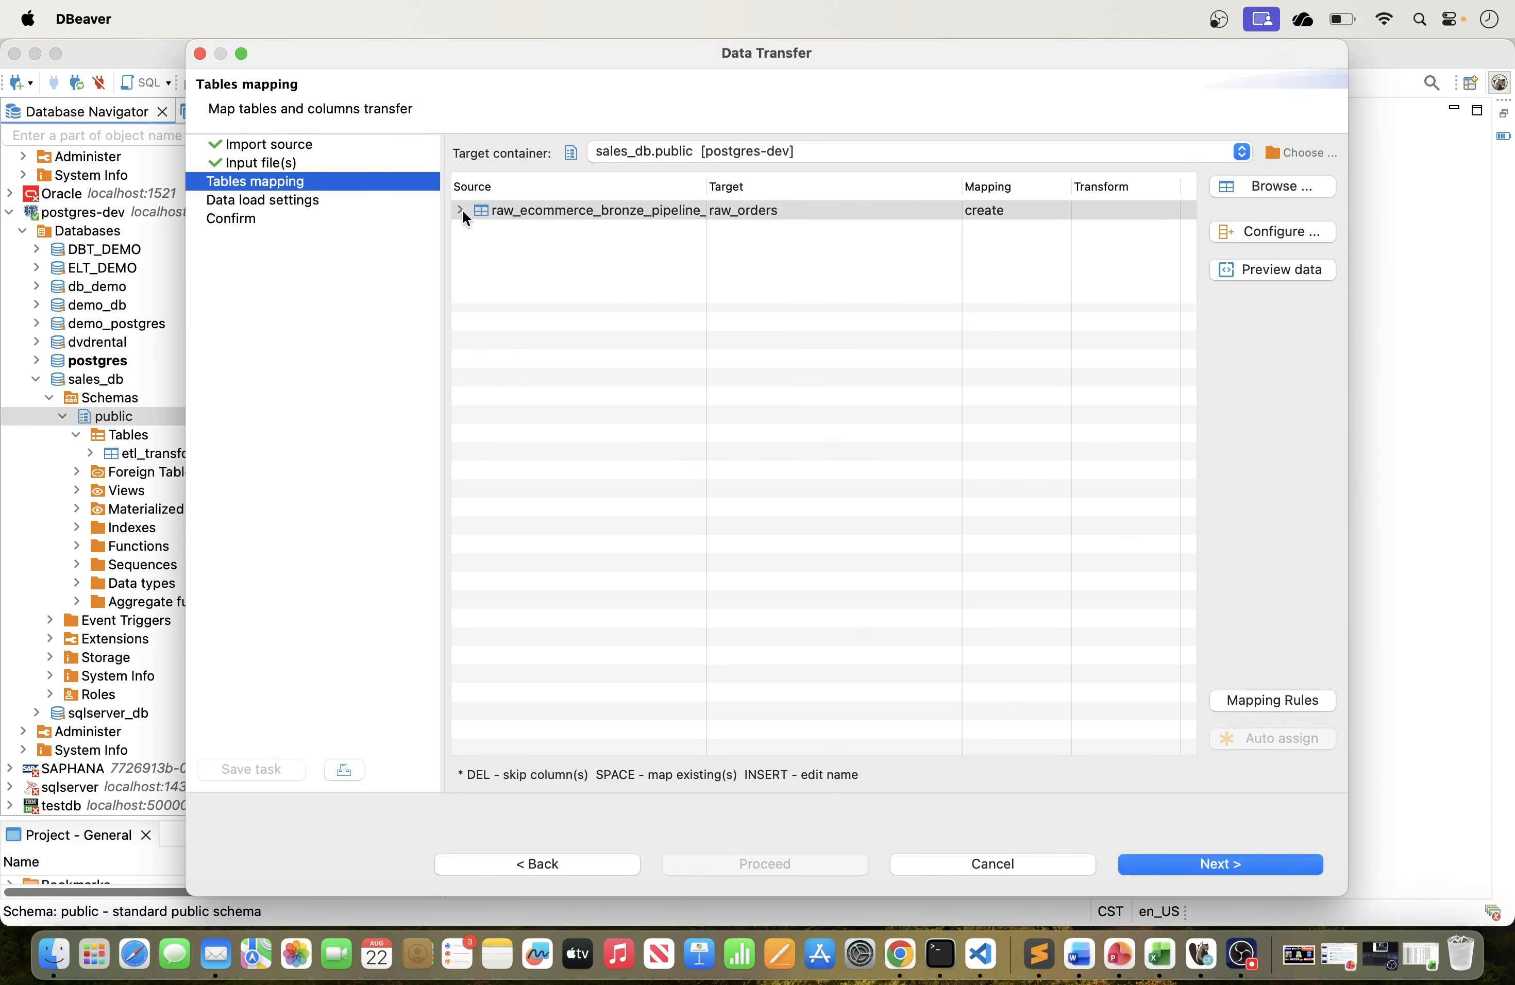
pyautogui.click(810, 208)
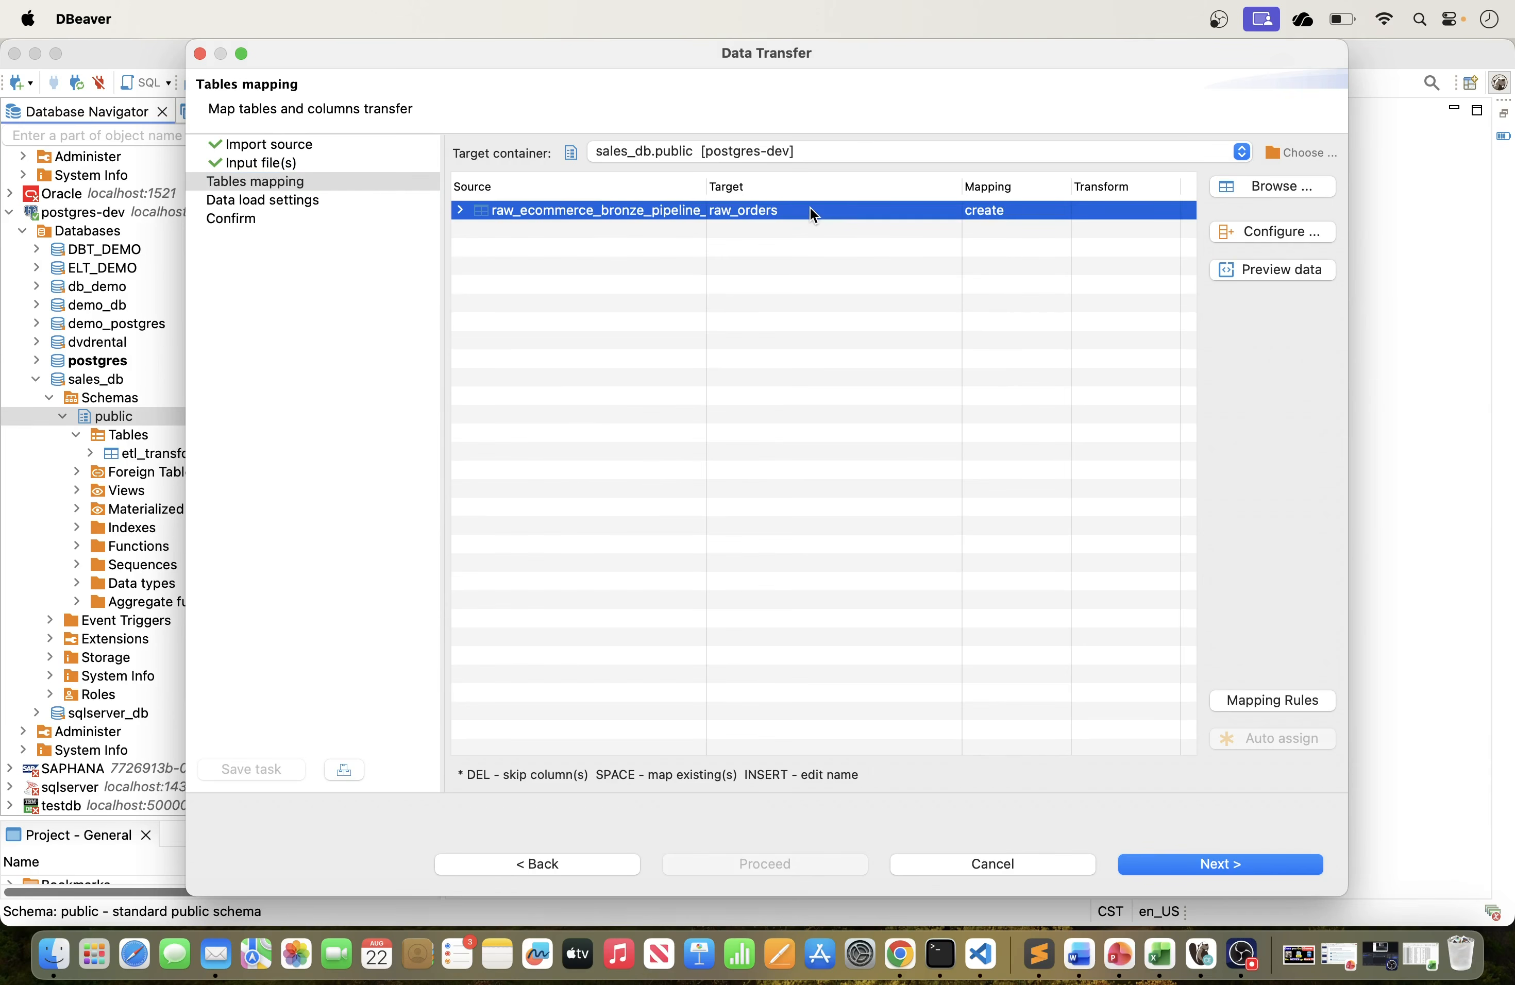
pyautogui.click(810, 209)
pyautogui.click(954, 209)
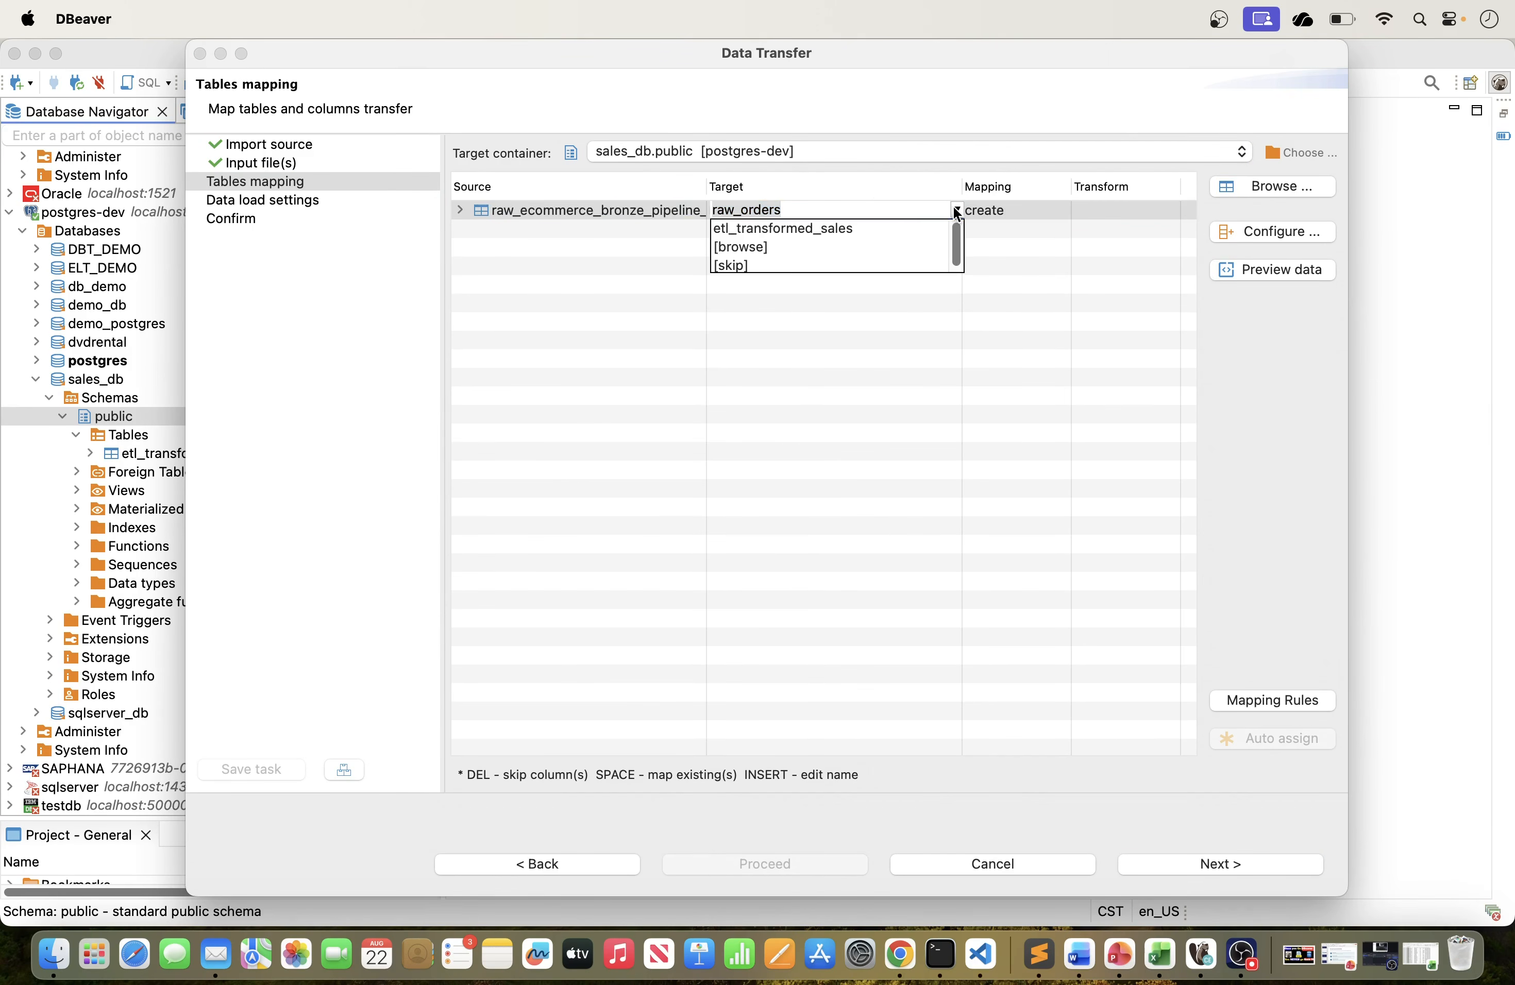
pyautogui.click(836, 206)
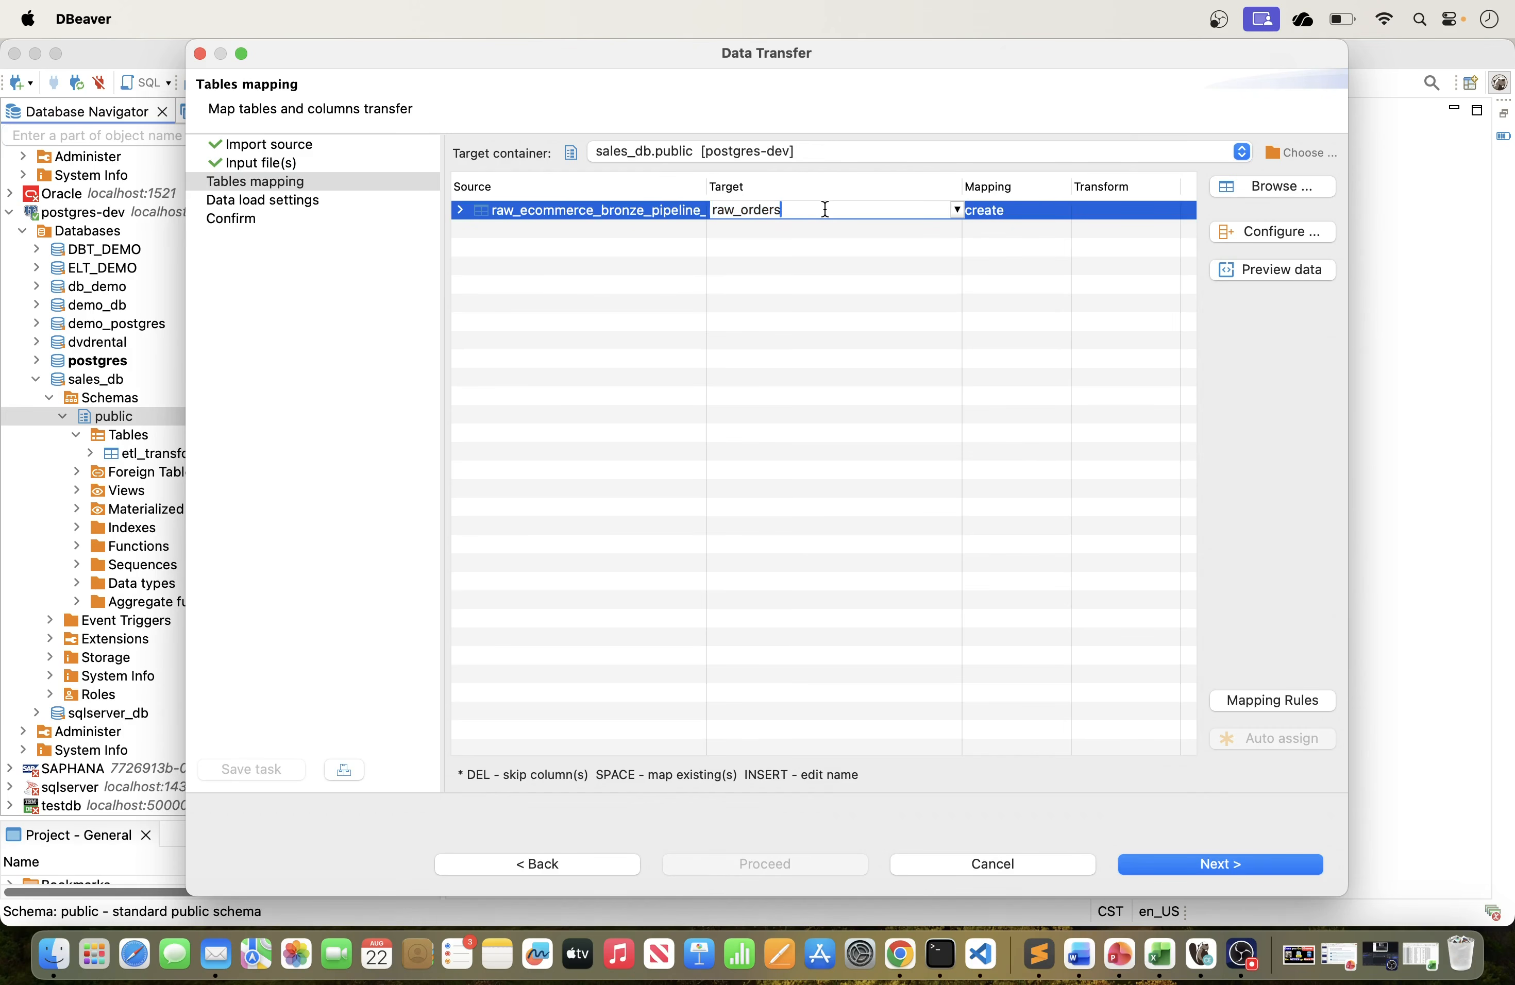
# Rename the import's target table as ecommerce_data.
pyautogui.click(824, 212)
pyautogui.press('BackSpace')
pyautogui.press('BackSpace')
pyautogui.press('BackSpace')
pyautogui.press('BackSpace')
pyautogui.press('BackSpace')
pyautogui.press('BackSpace')
pyautogui.press('BackSpace')
pyautogui.press('BackSpace')
pyautogui.press('BackSpace')
pyautogui.press('BackSpace')
pyautogui.write('eco')
pyautogui.write('me')
pyautogui.press('BackSpace')
pyautogui.write('merce_data')
pyautogui.click(1010, 225)
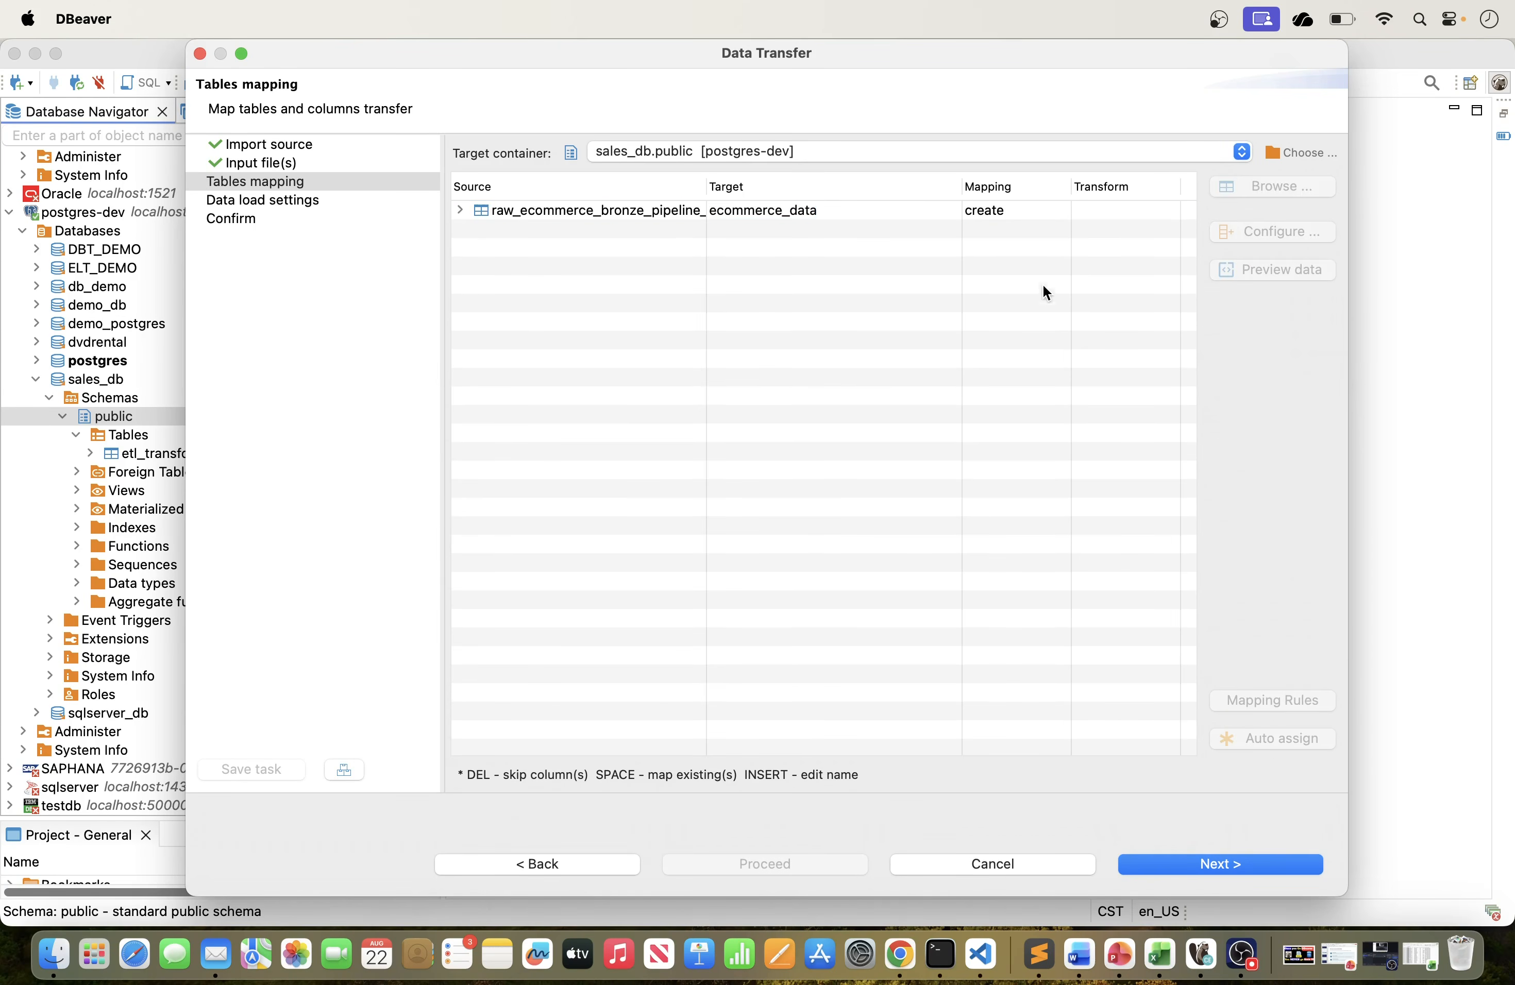
# Check the mapping modes available for the ecommerce_data table, keeping create.
pyautogui.click(1014, 213)
pyautogui.click(1066, 210)
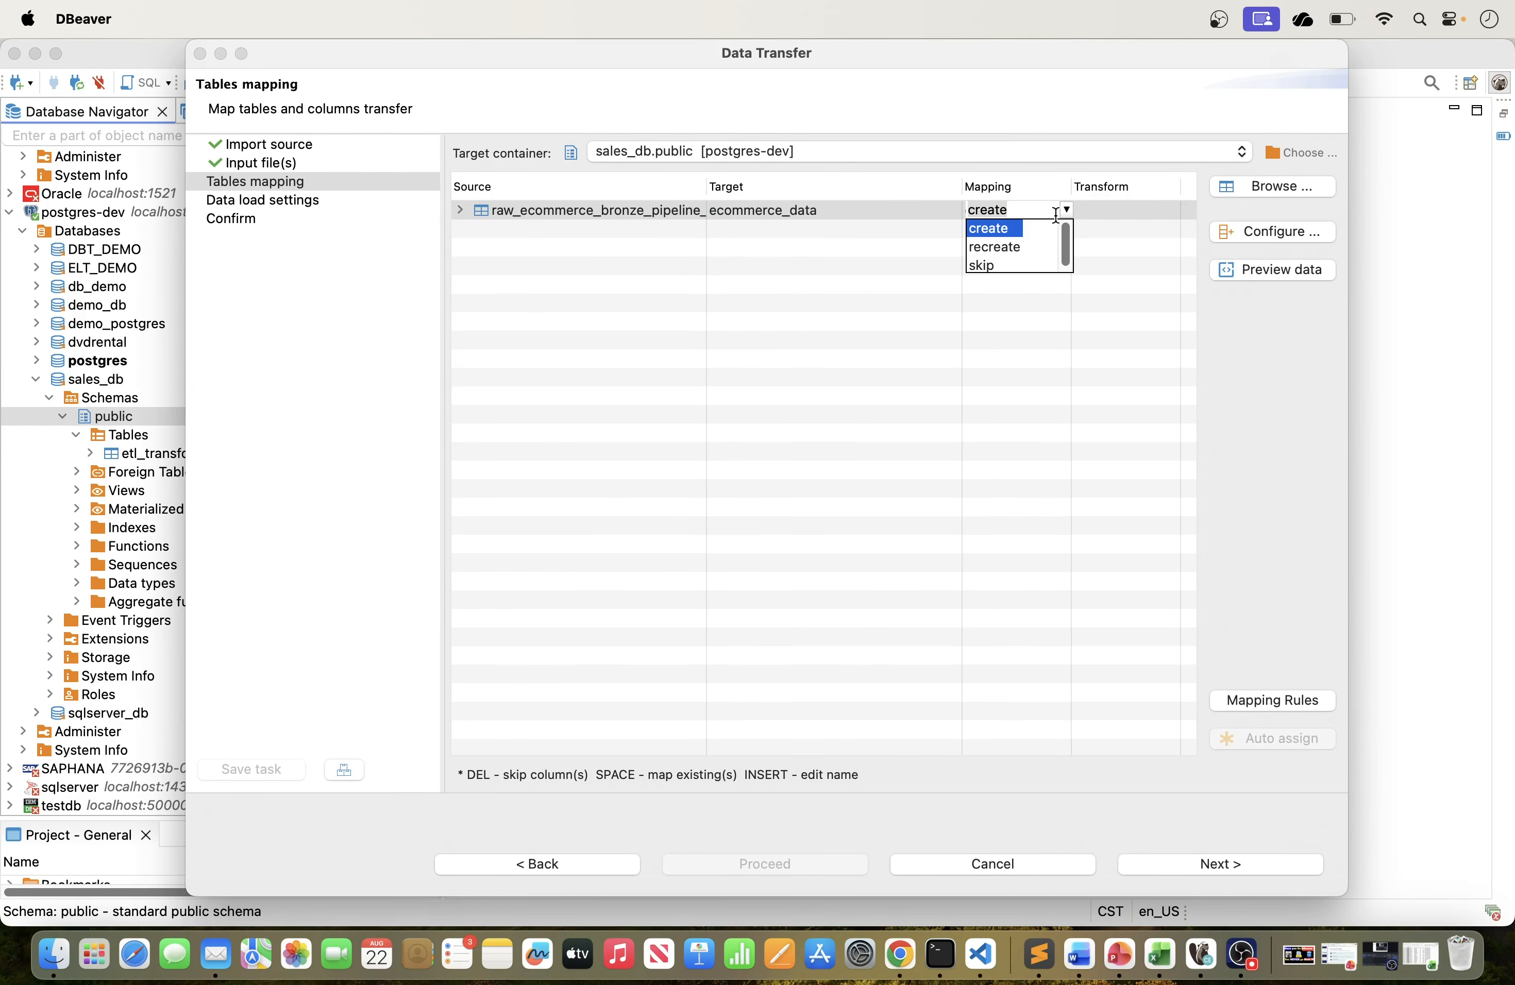
pyautogui.click(1038, 183)
pyautogui.click(1106, 213)
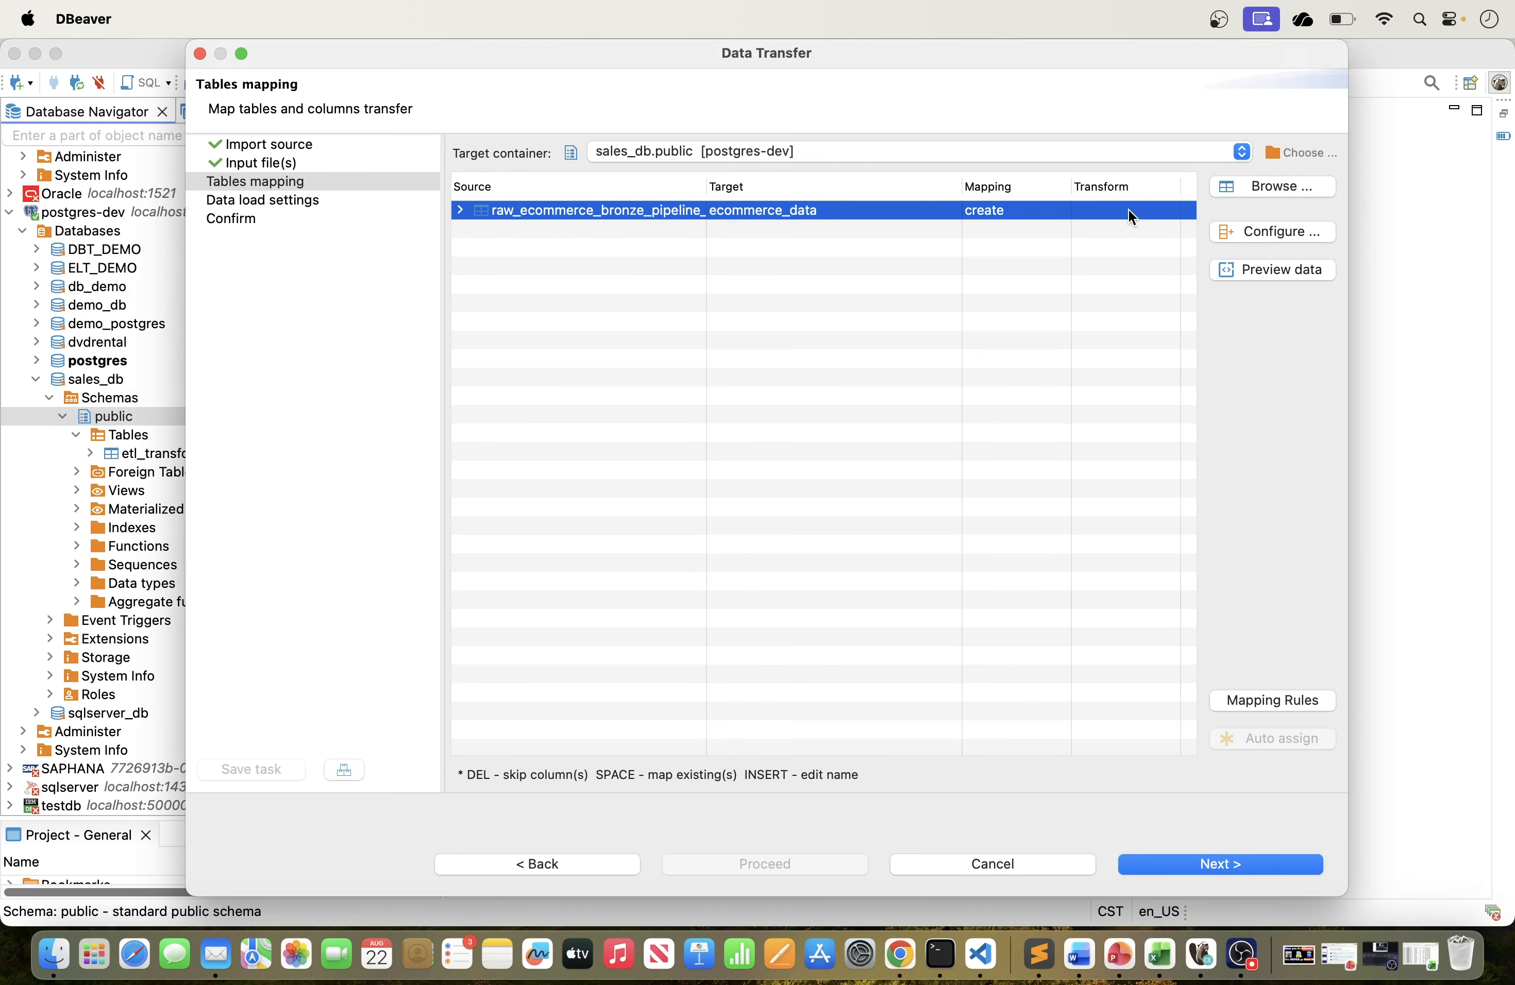
# Review the ecommerce_data columns and their source and target types in the metadata structure, and accept the configuration.
pyautogui.click(460, 210)
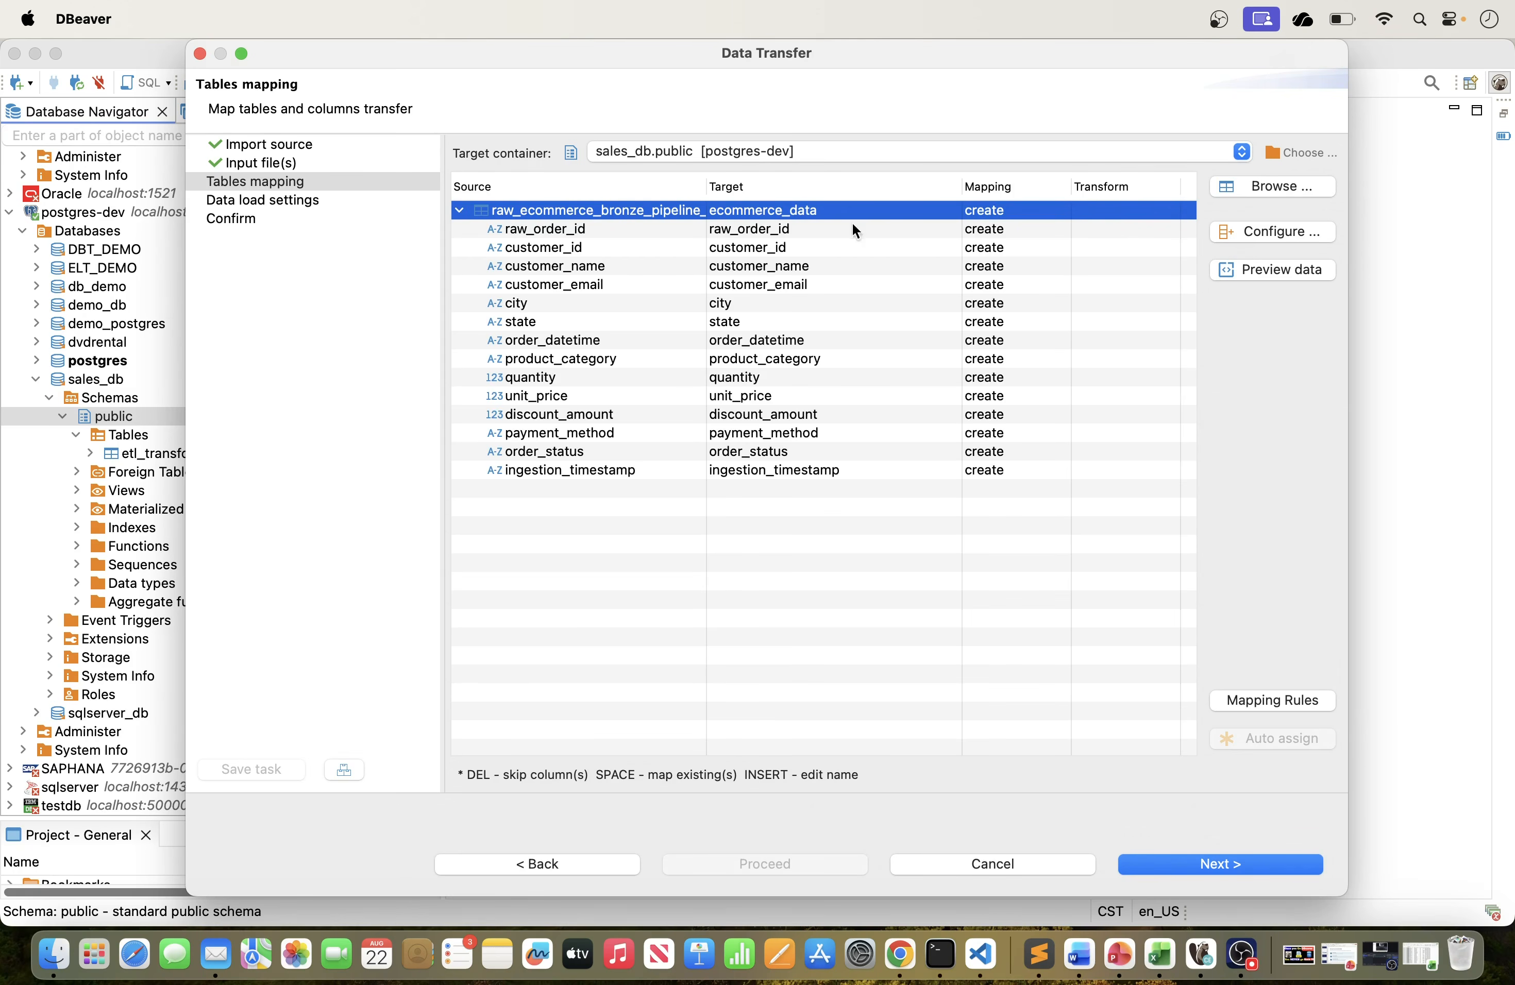
pyautogui.click(1234, 237)
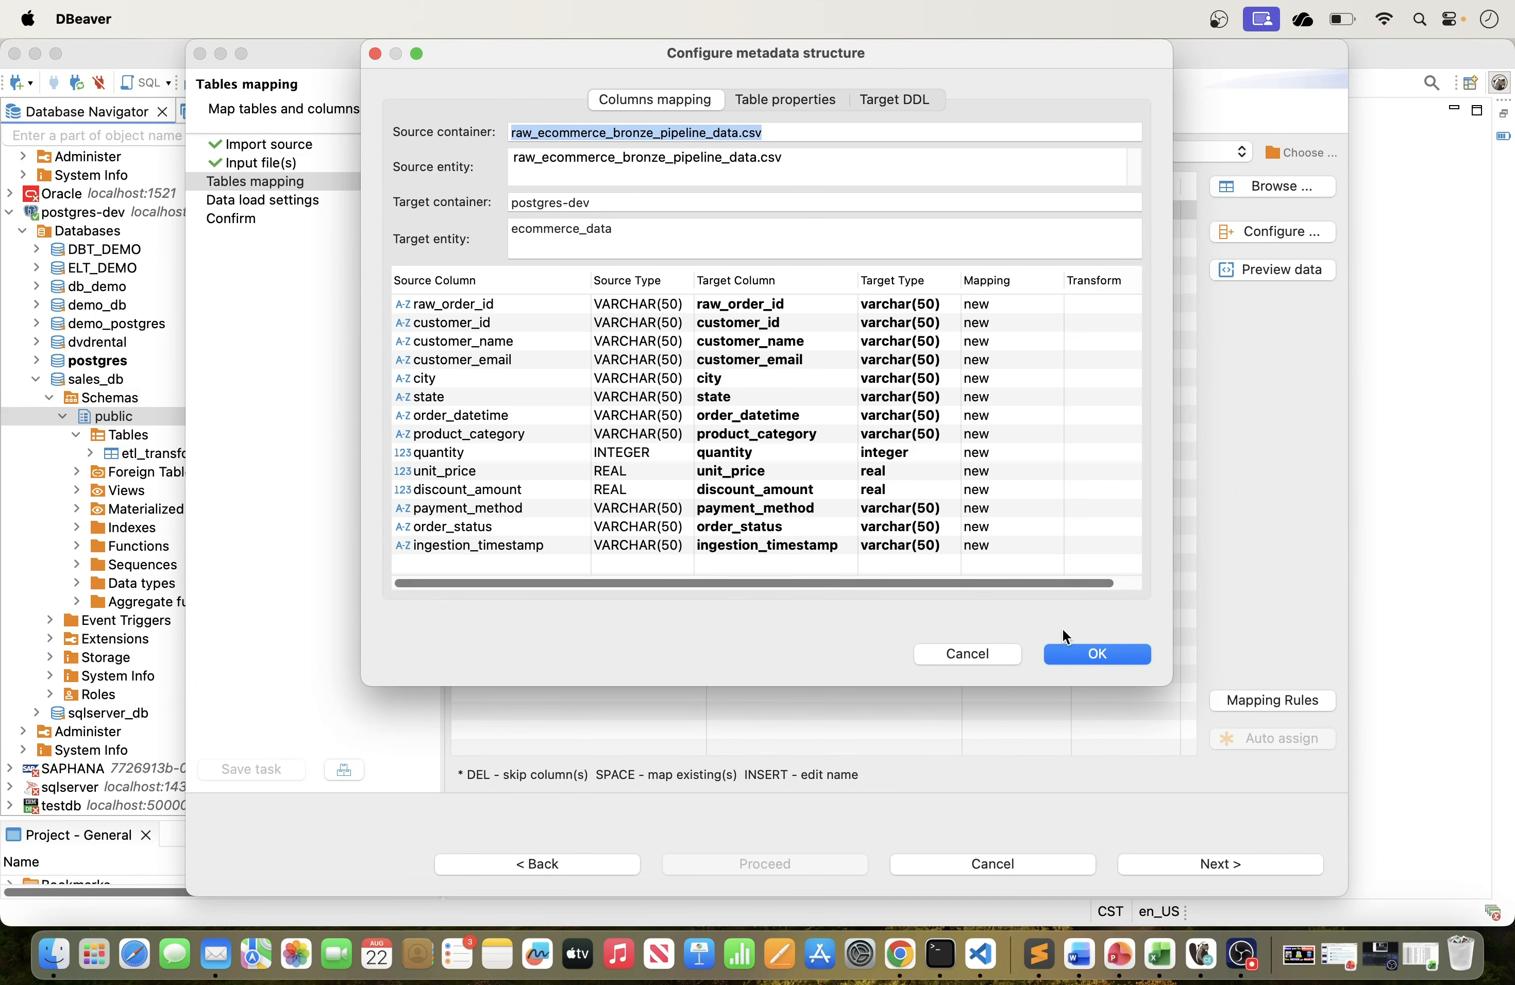
pyautogui.click(1102, 663)
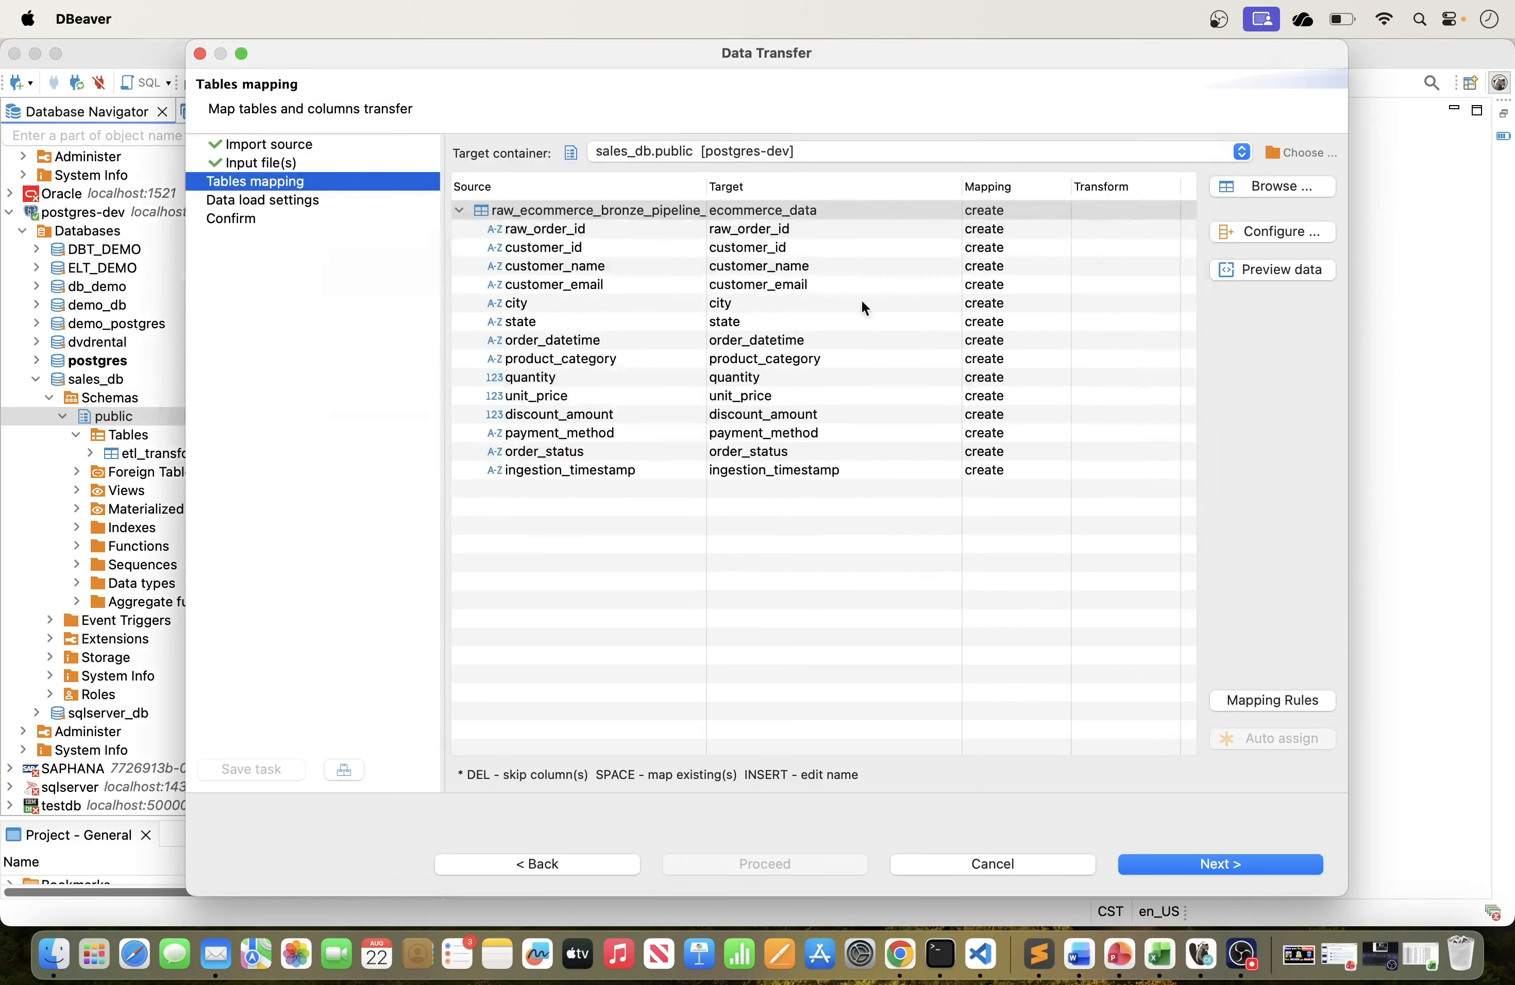
# Preview the data to import into ecommerce_data across all columns through ingestion_timestamp, and close the preview.
pyautogui.click(1269, 273)
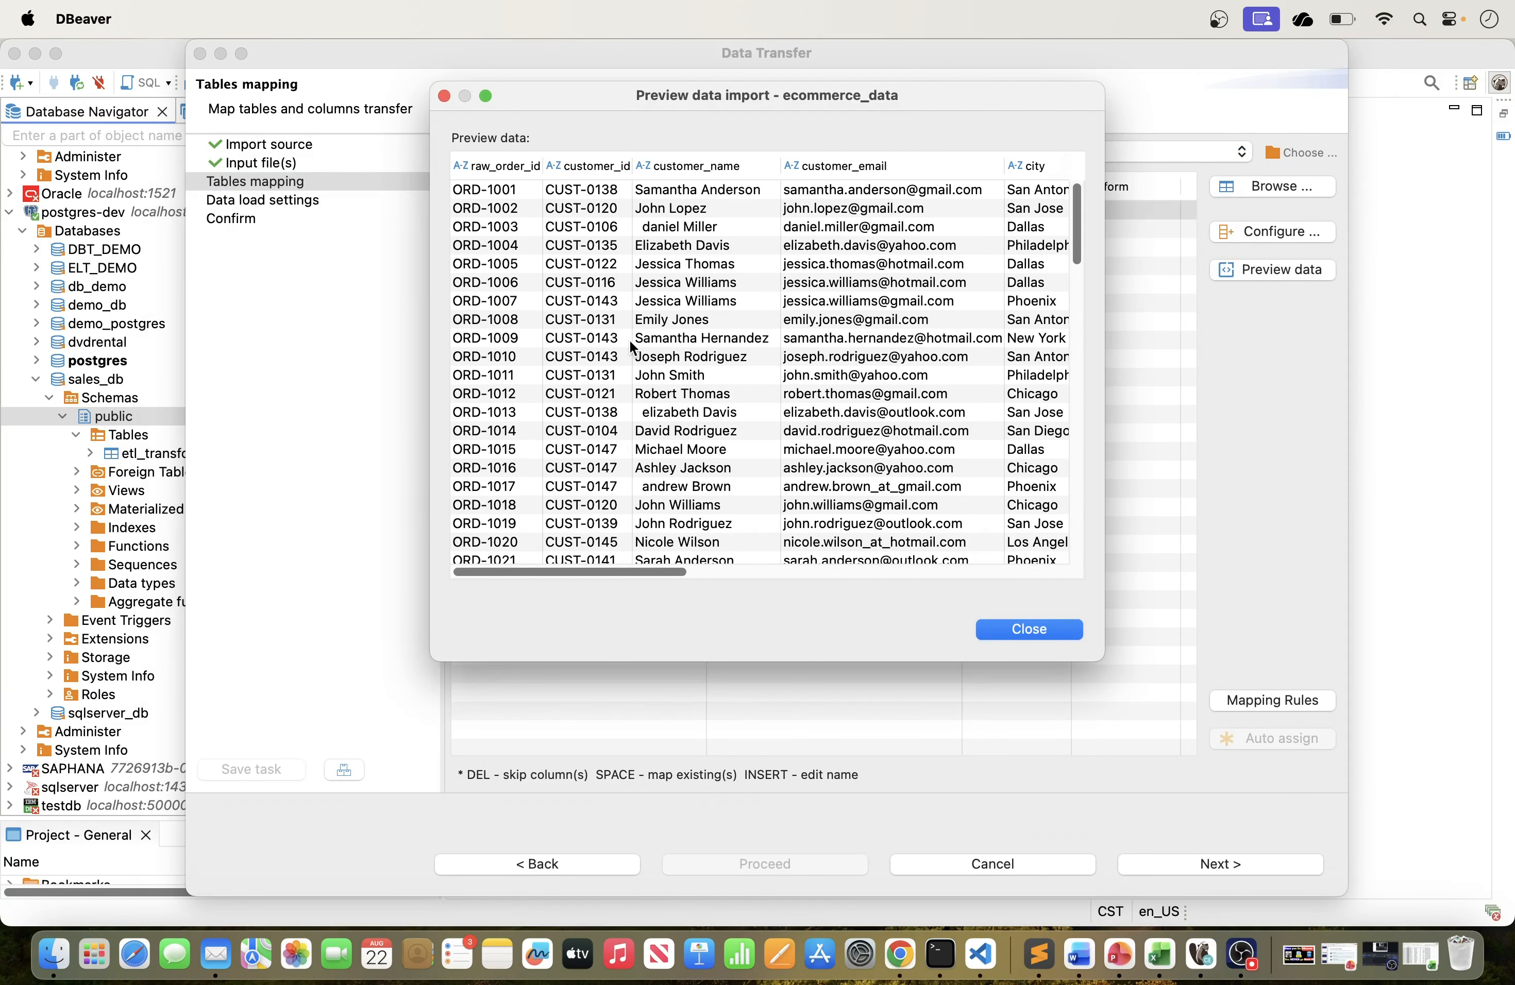
pyautogui.moveTo(1080, 229)
pyautogui.mouseDown()
pyautogui.moveTo(1060, 376)
pyautogui.moveTo(1060, 209)
pyautogui.mouseUp()
pyautogui.moveTo(611, 571); pyautogui.dragTo(1005, 583)
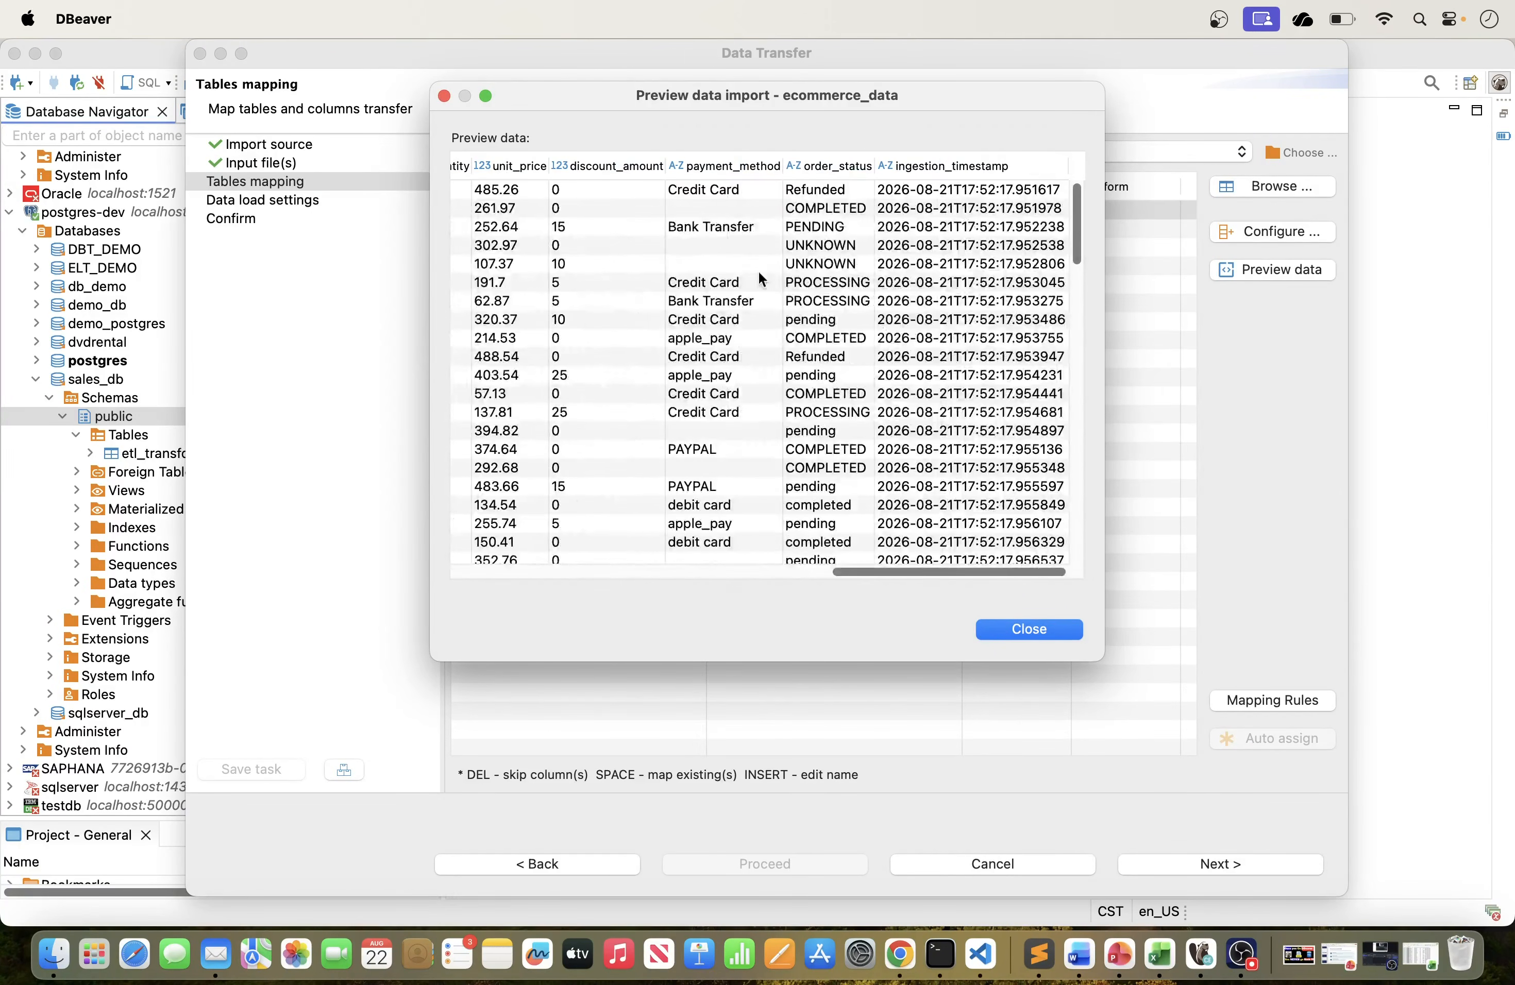
pyautogui.click(1037, 632)
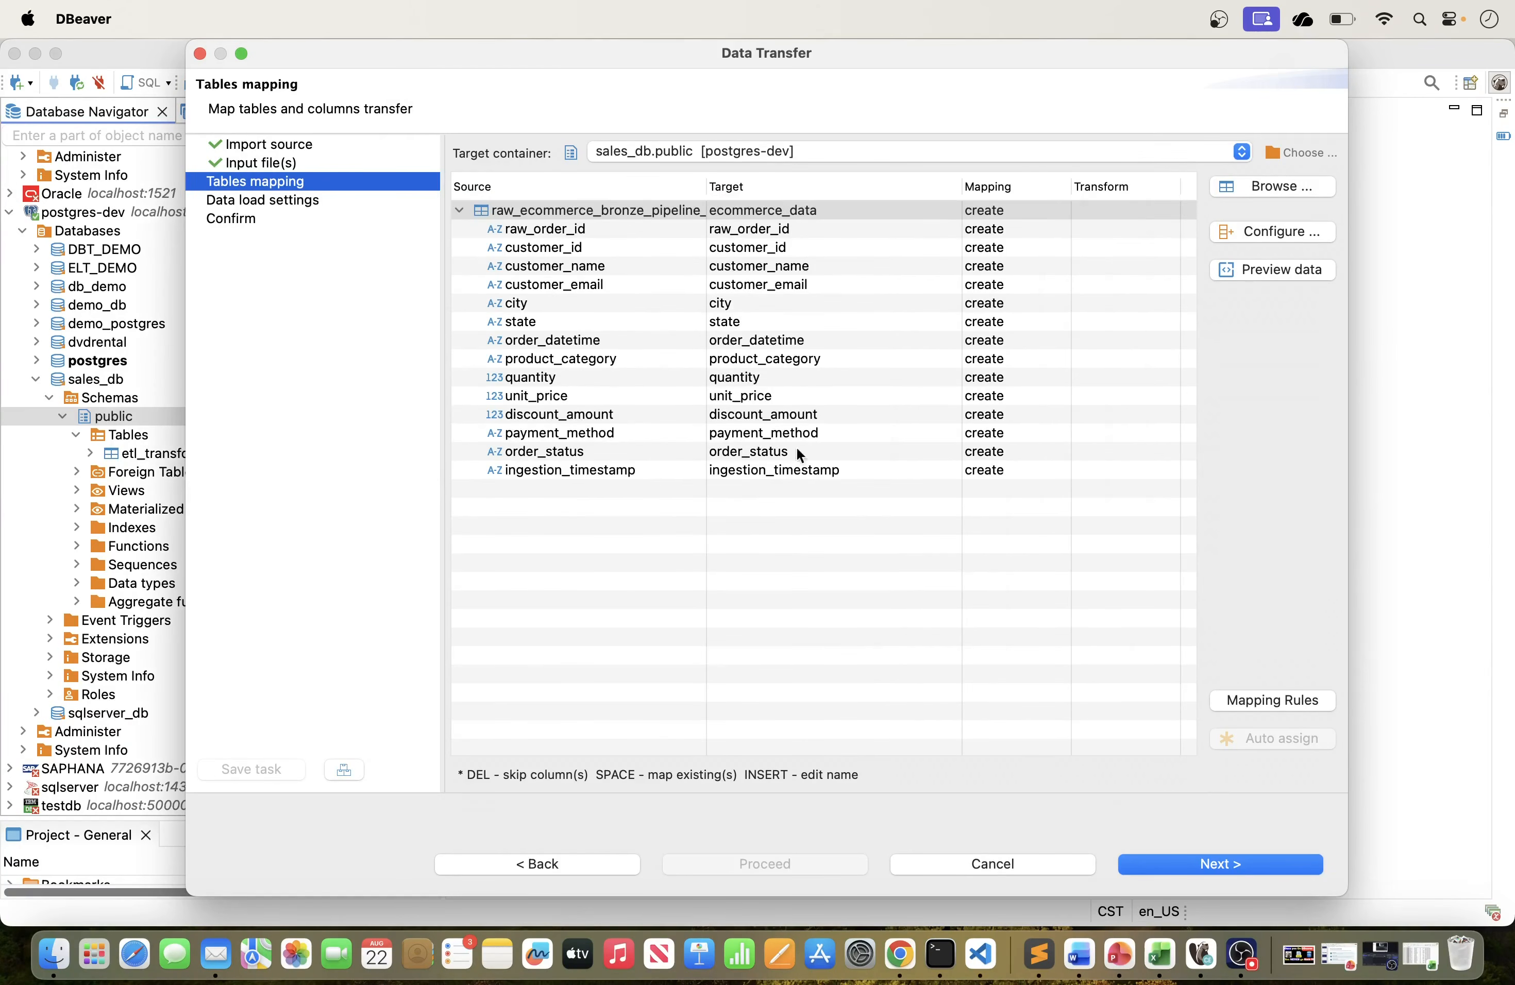
# Keep the data load settings with a commit after 10000 inserted rows, and run the import into public.ecommerce_data.
pyautogui.click(1240, 868)
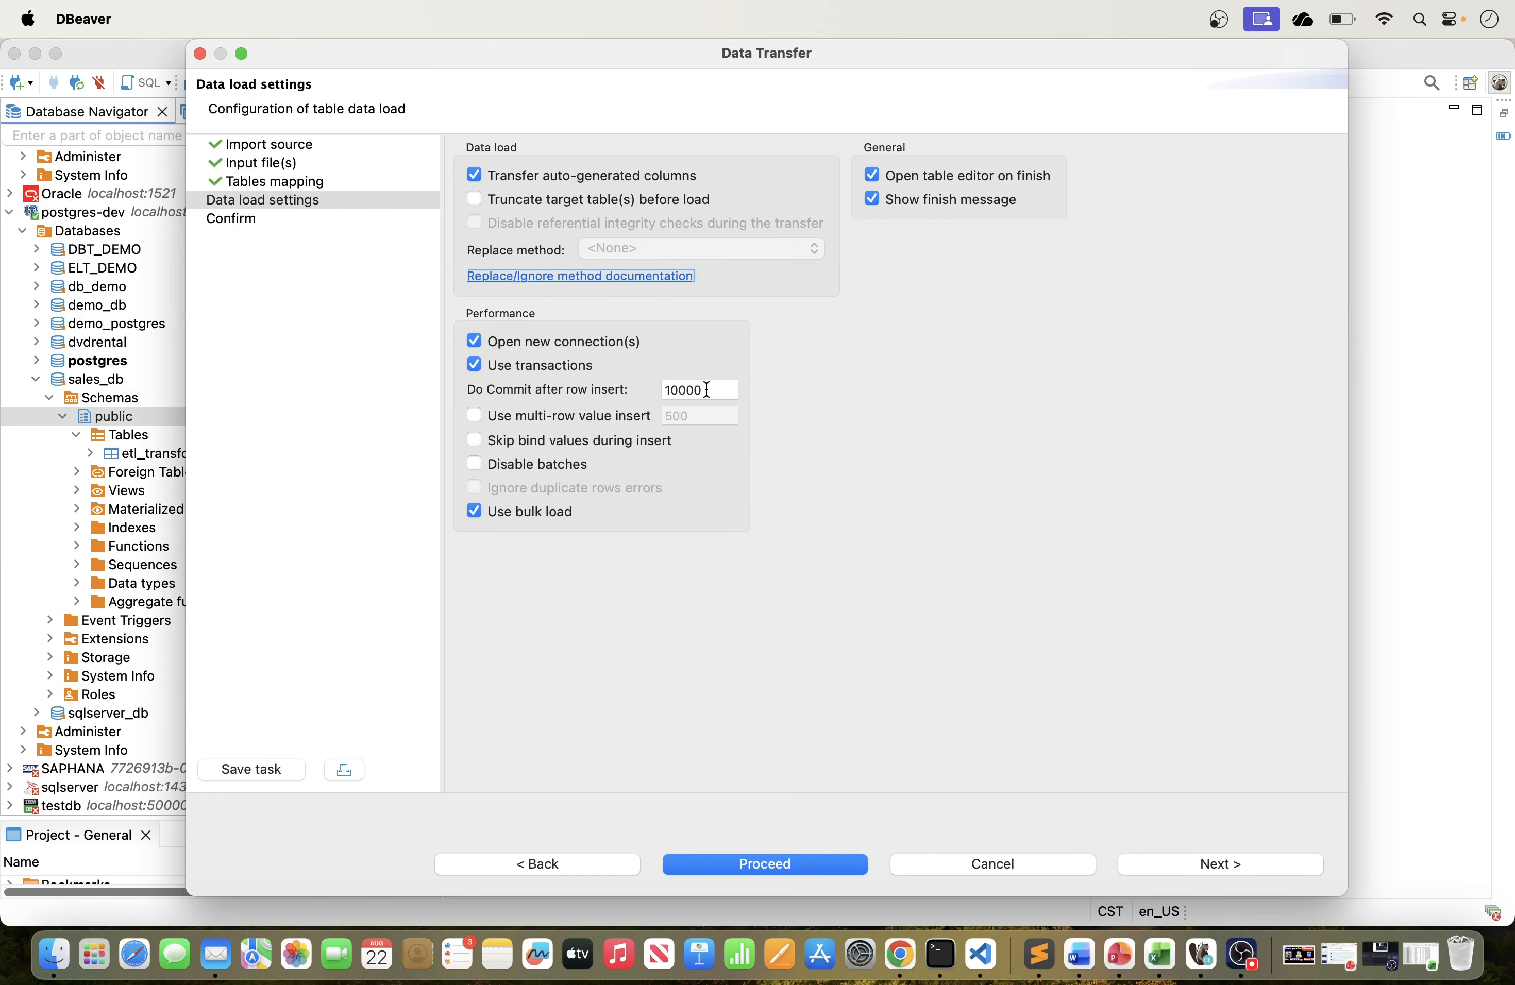
pyautogui.moveTo(720, 385); pyautogui.dragTo(627, 392)
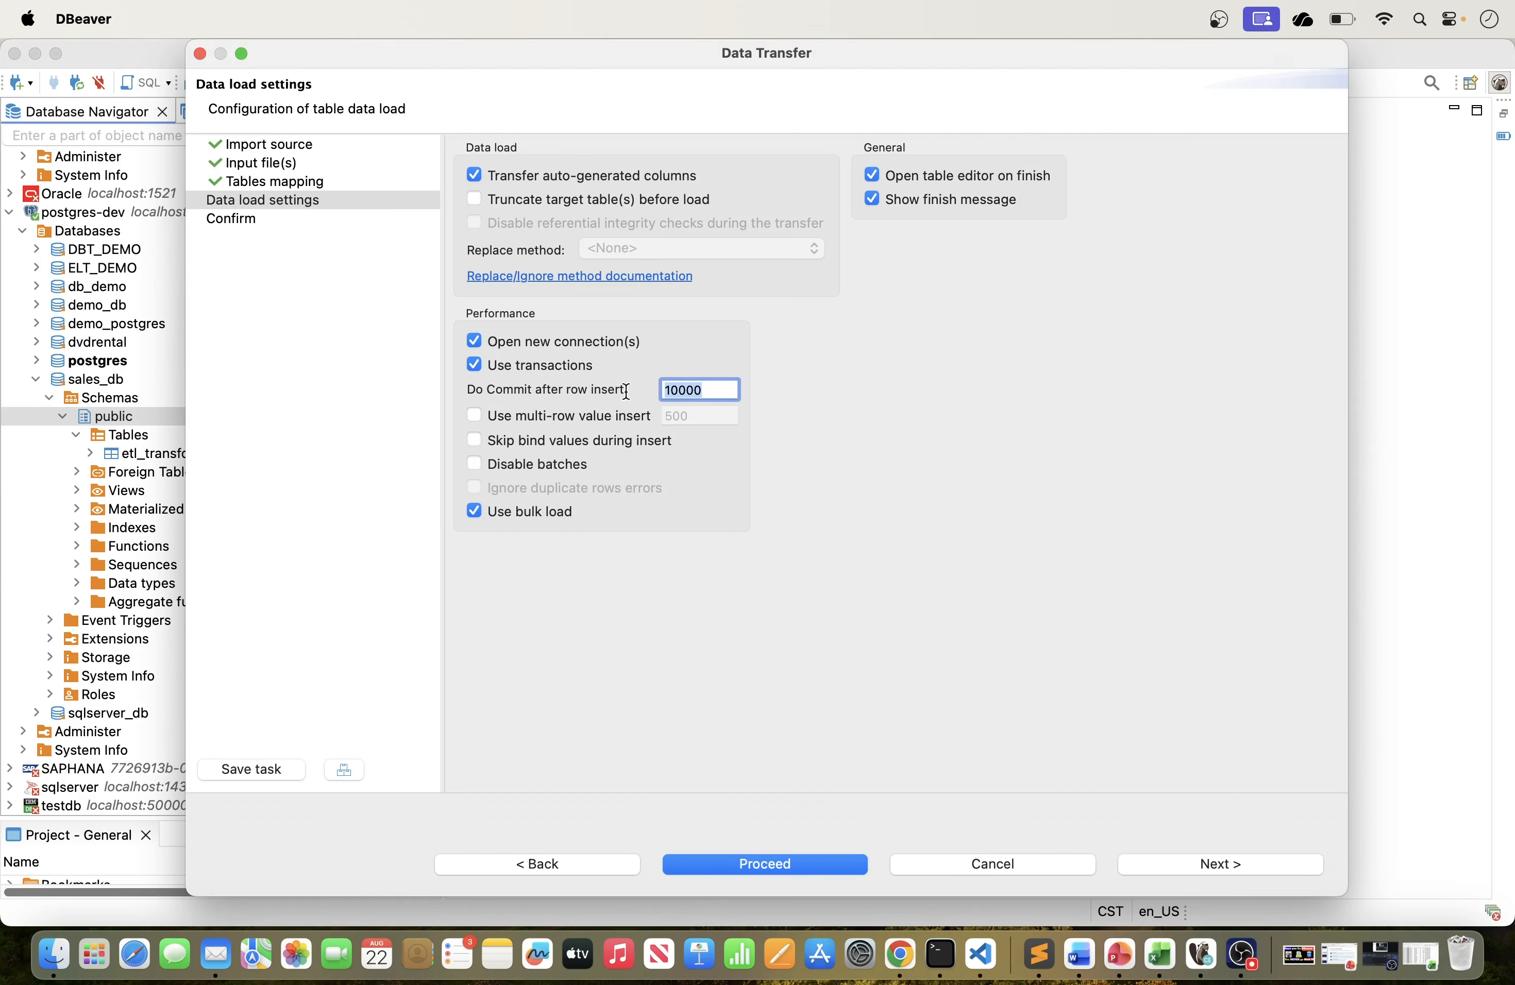
pyautogui.click(720, 393)
pyautogui.click(1214, 866)
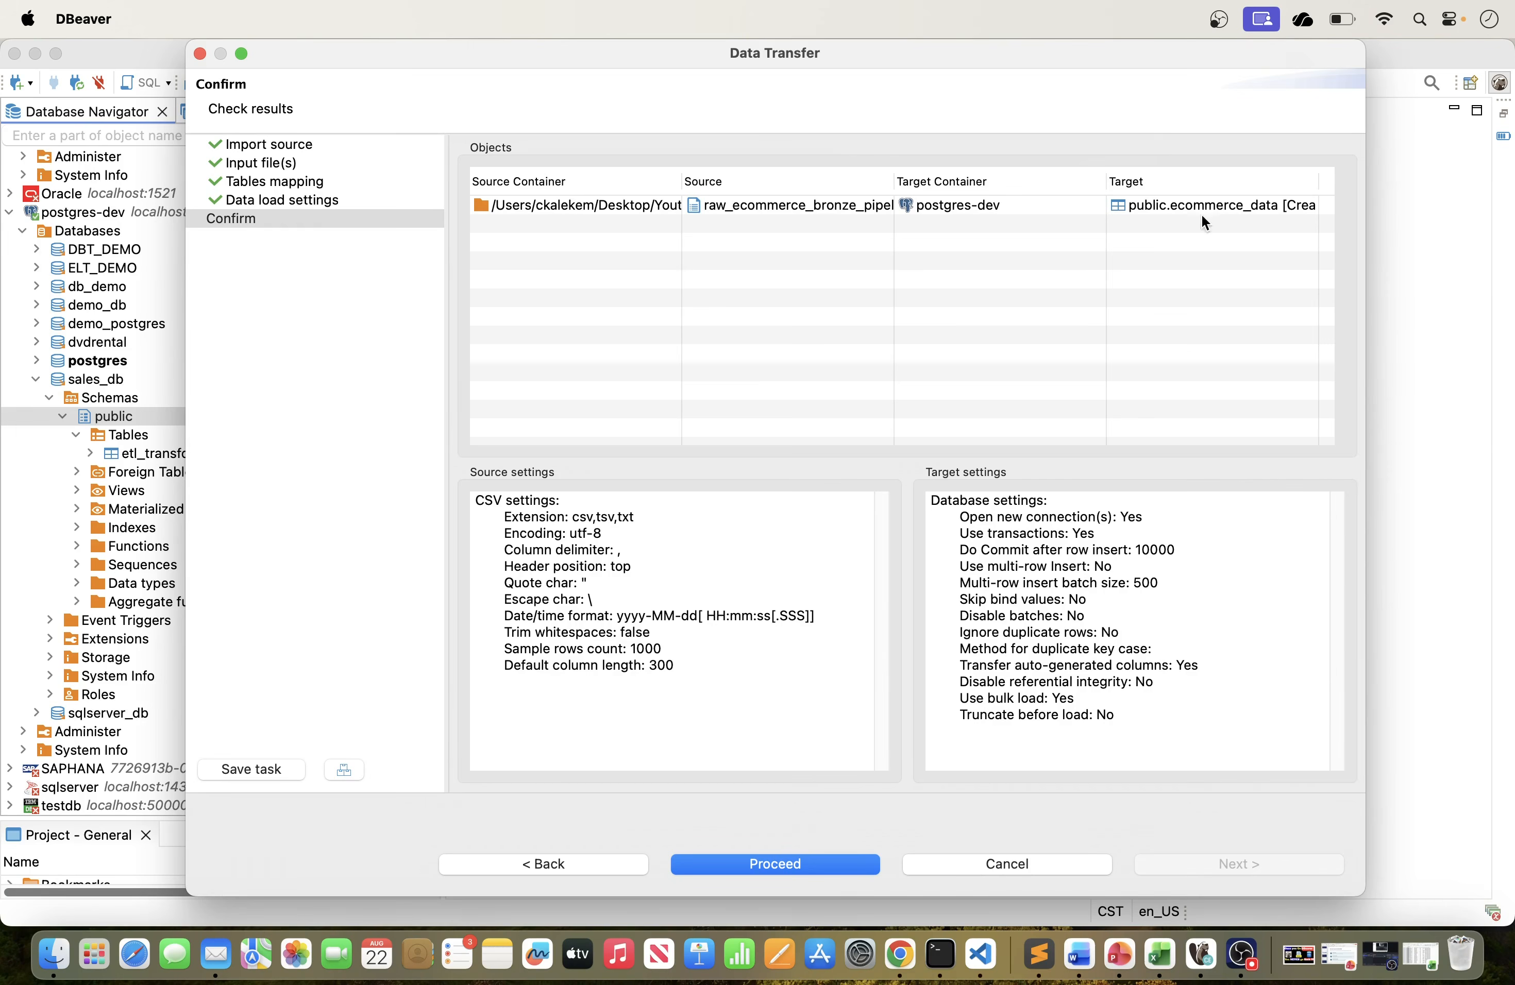
pyautogui.click(801, 864)
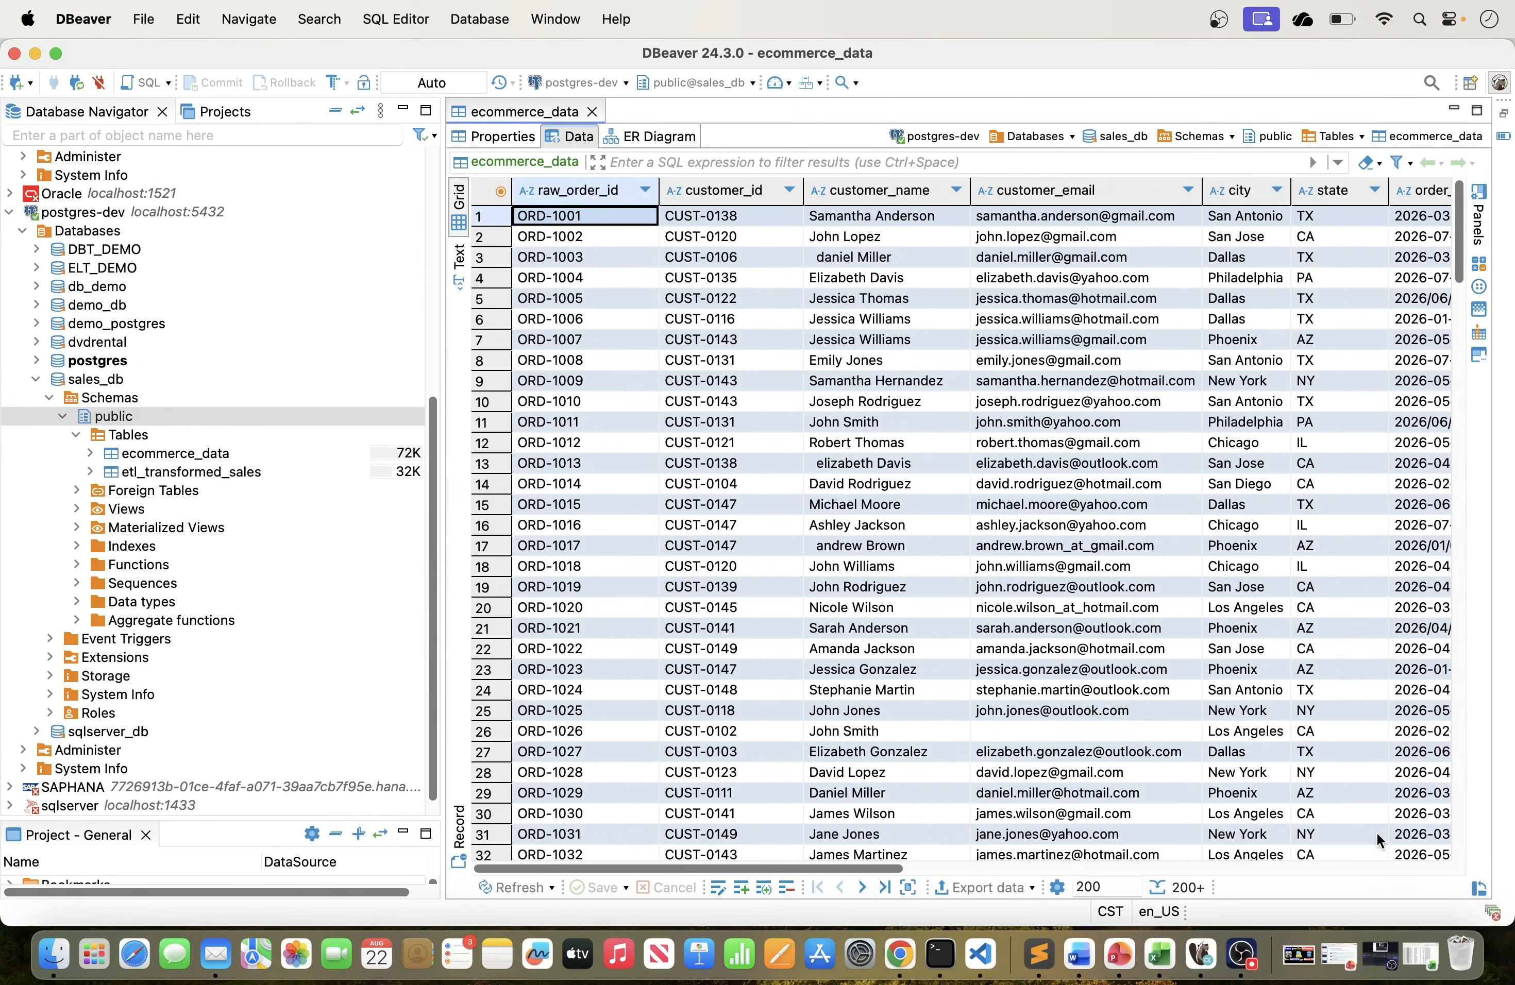
pyautogui.moveTo(1493, 915)
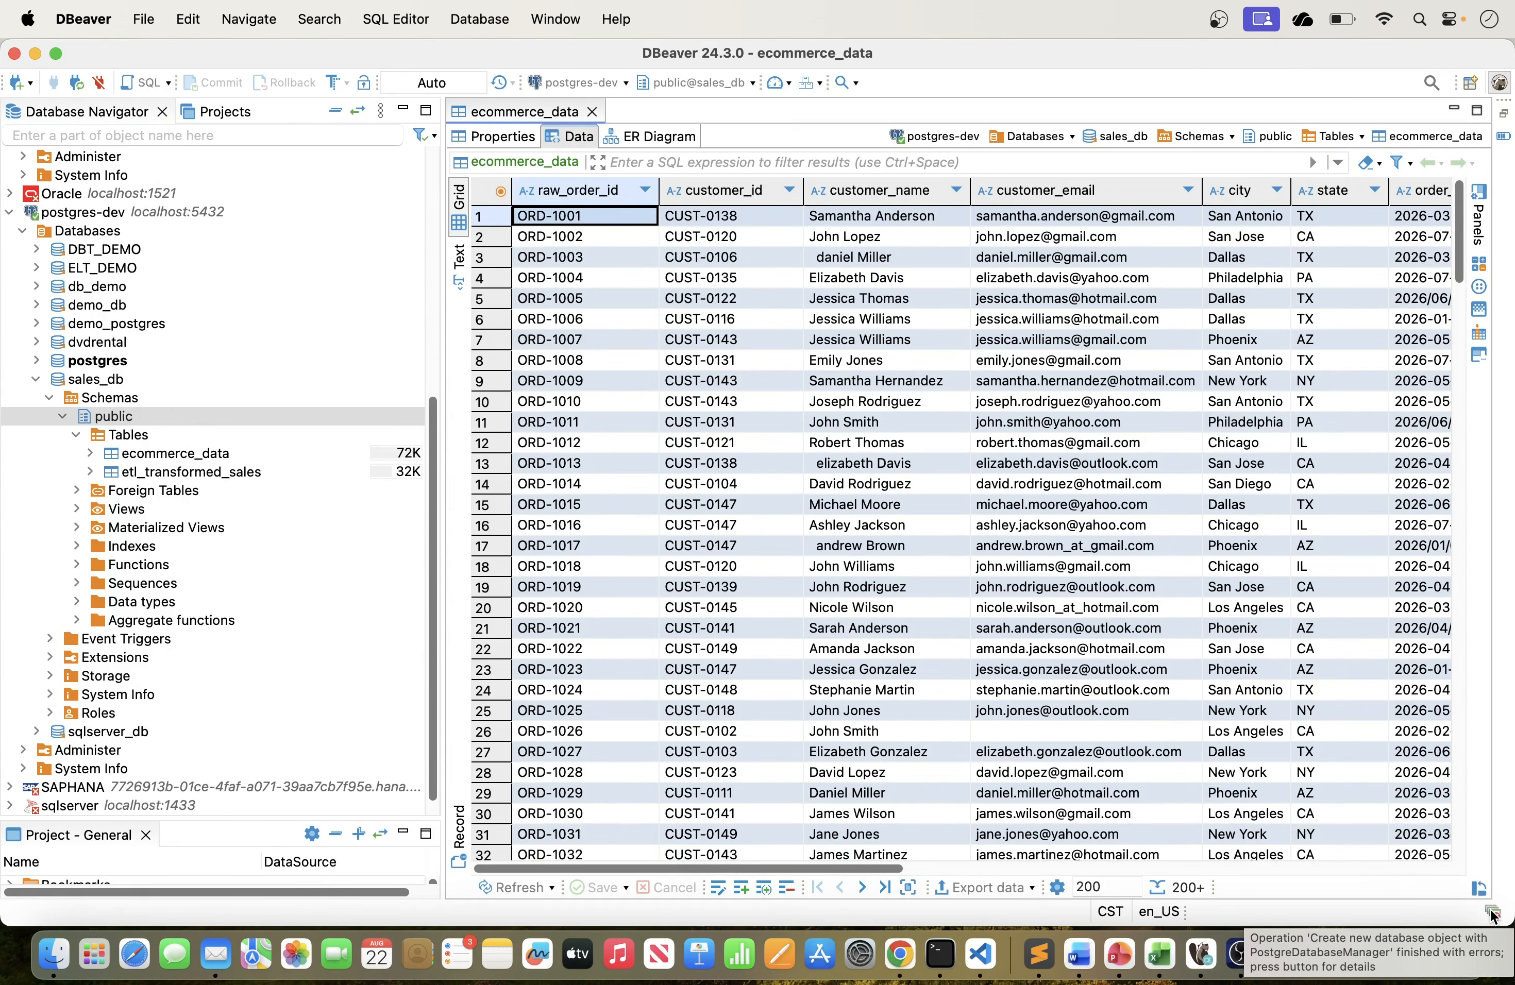
# Open the failed background operation's details, dismiss the error, and close the background tasks view.
pyautogui.click(1493, 915)
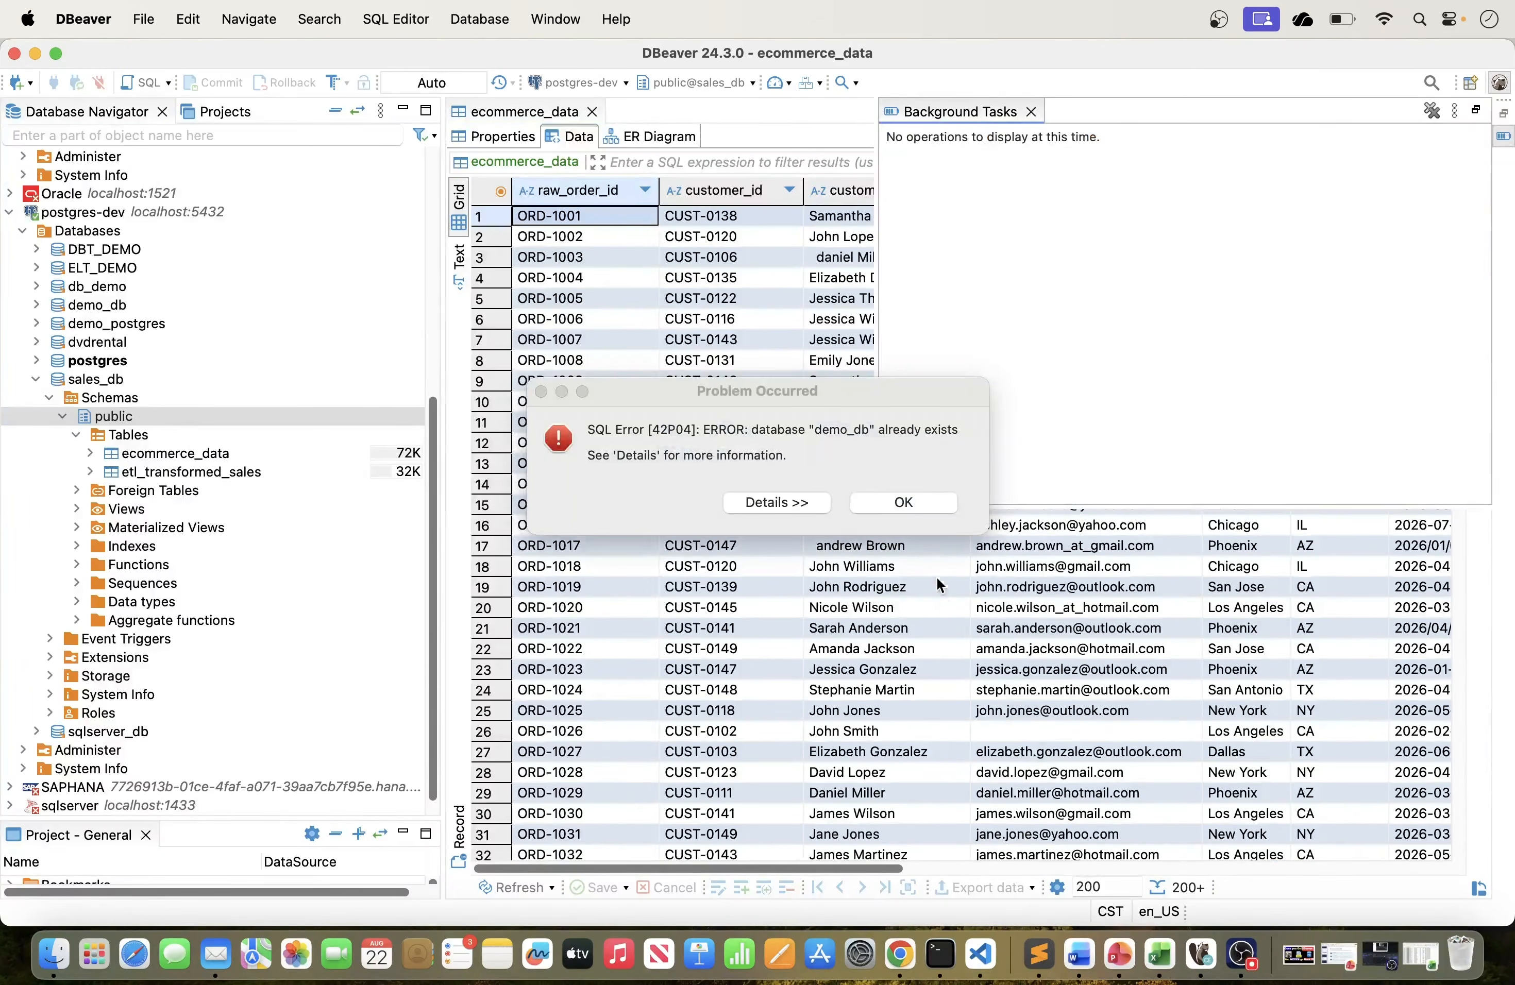
pyautogui.click(922, 506)
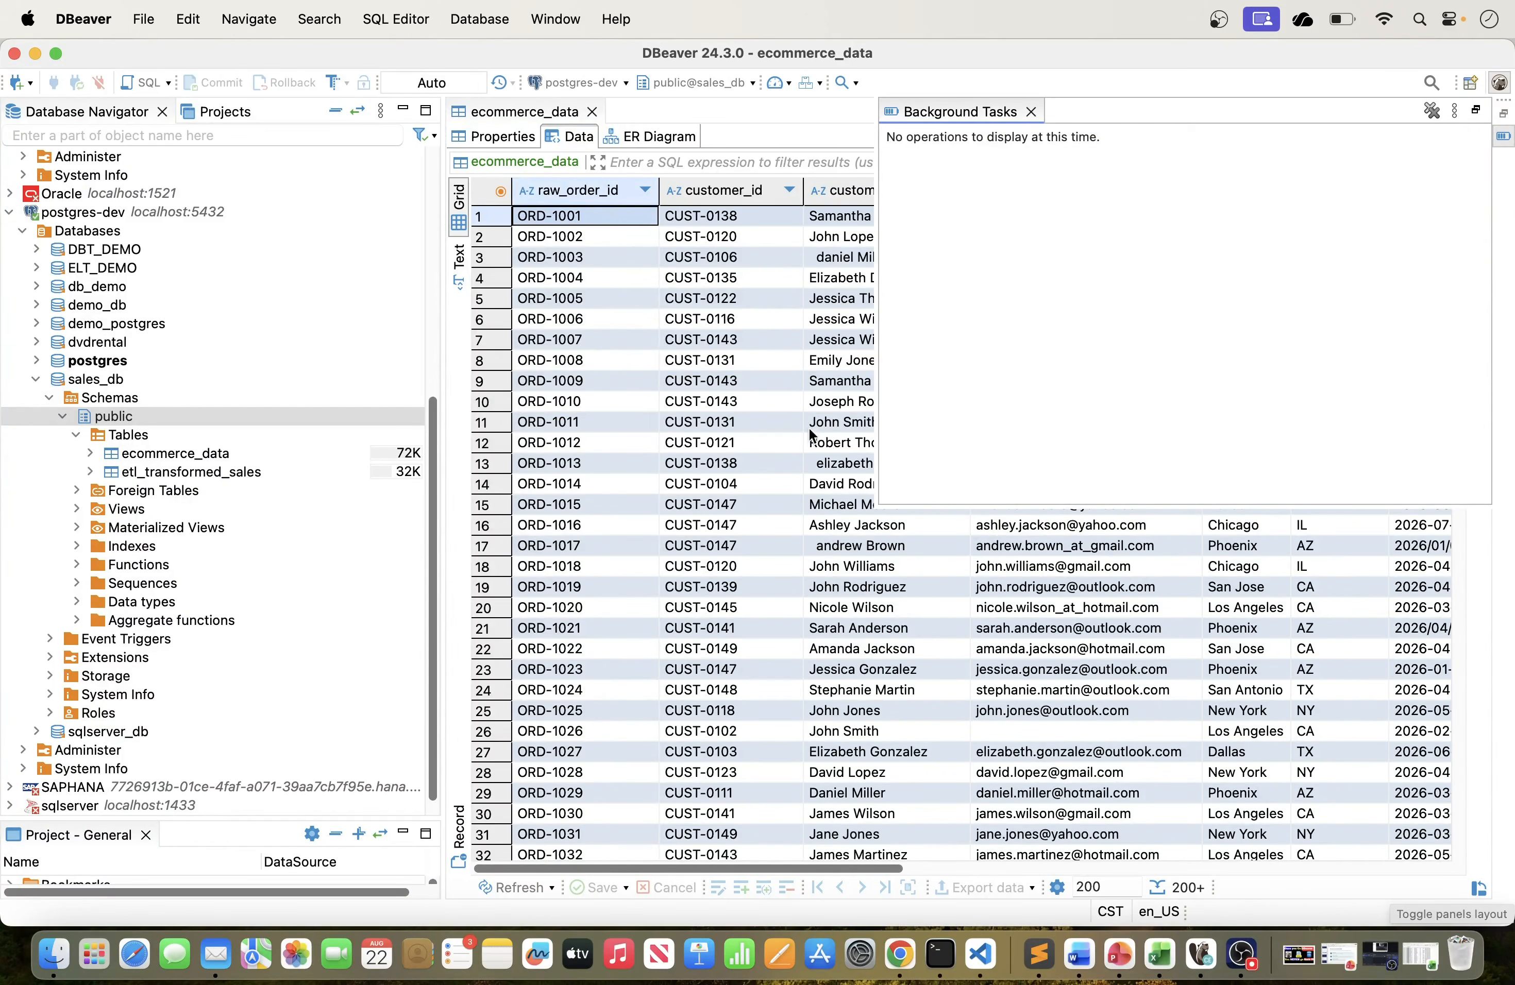
pyautogui.click(1030, 112)
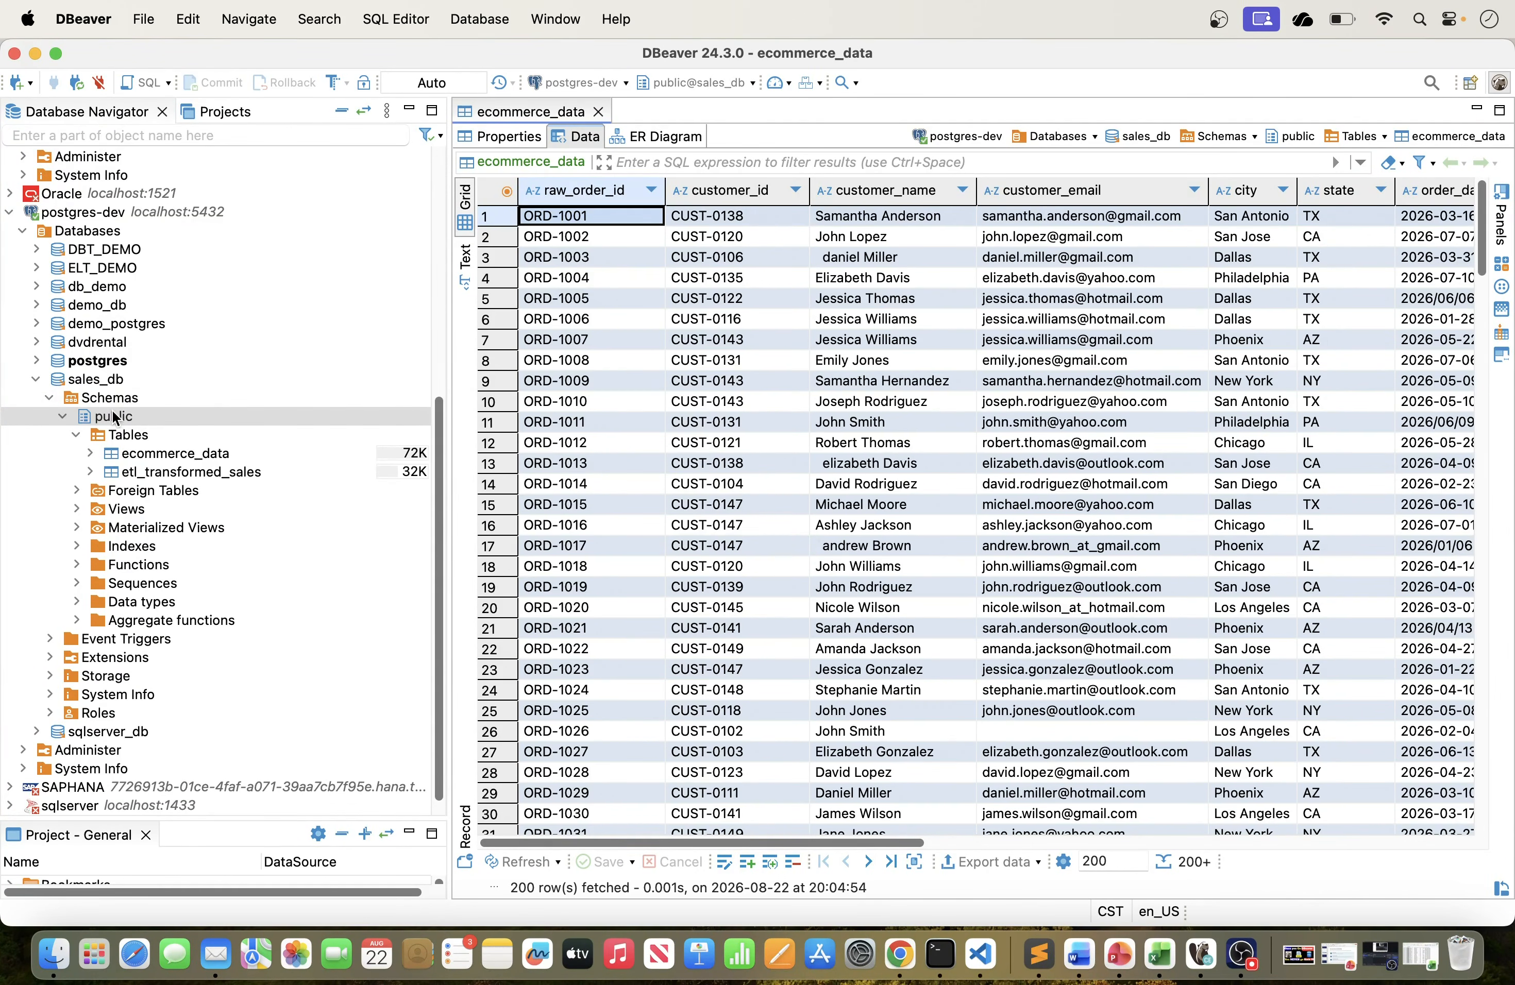
# View the data of the ecommerce_data table and check its rows down to the last fetched record.
pyautogui.rightClick(174, 454)
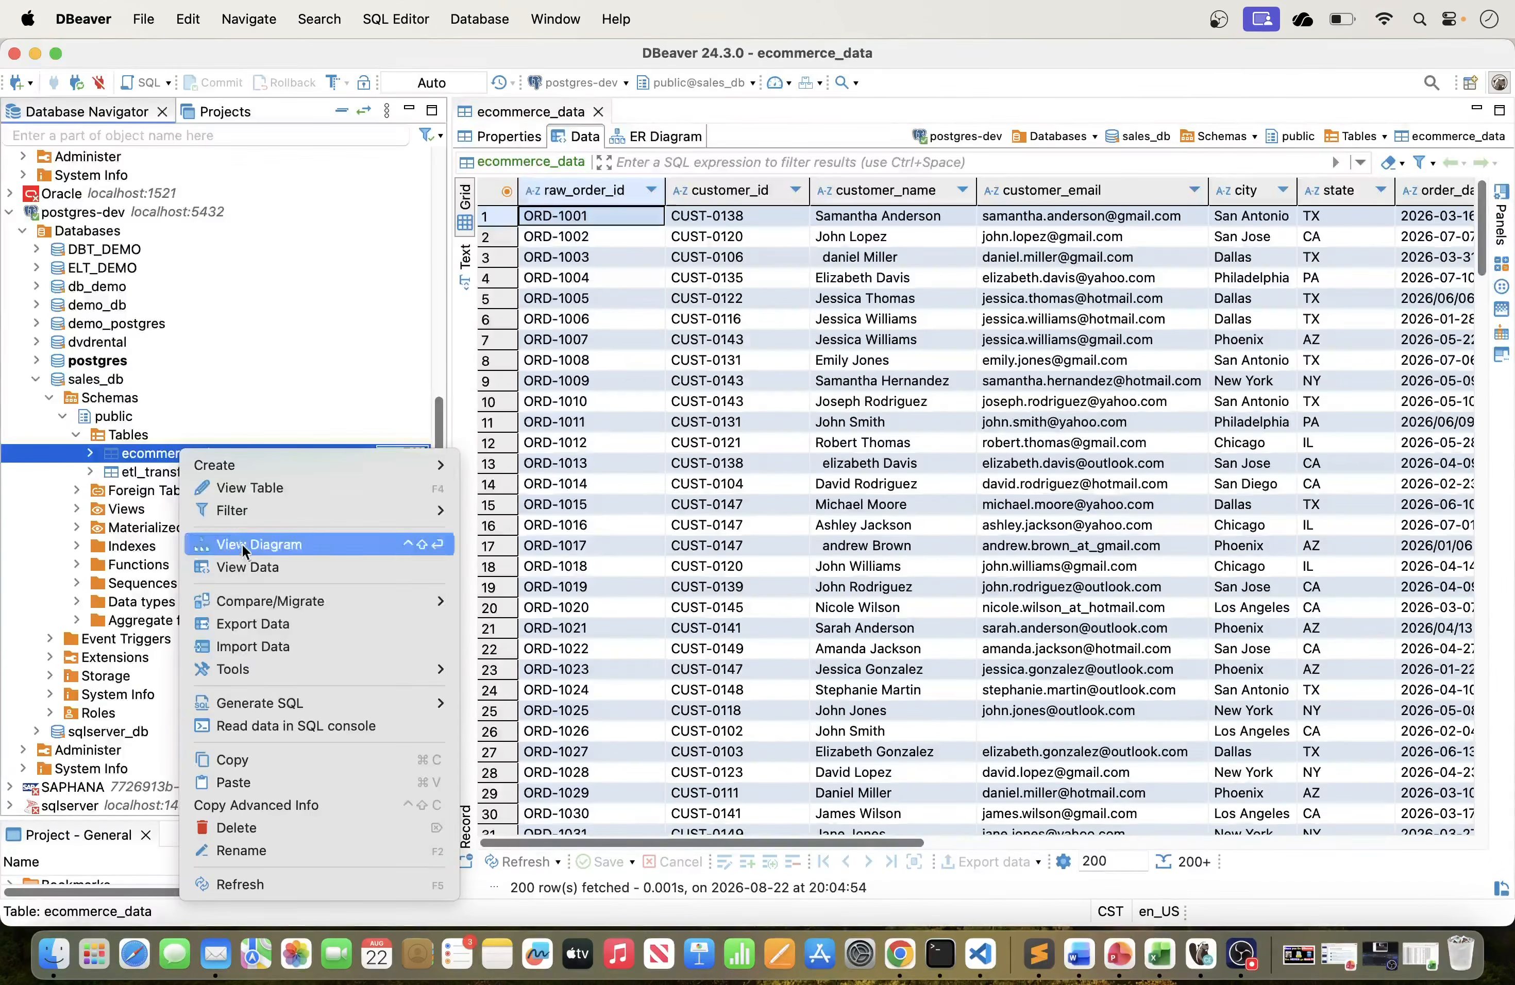
pyautogui.click(248, 566)
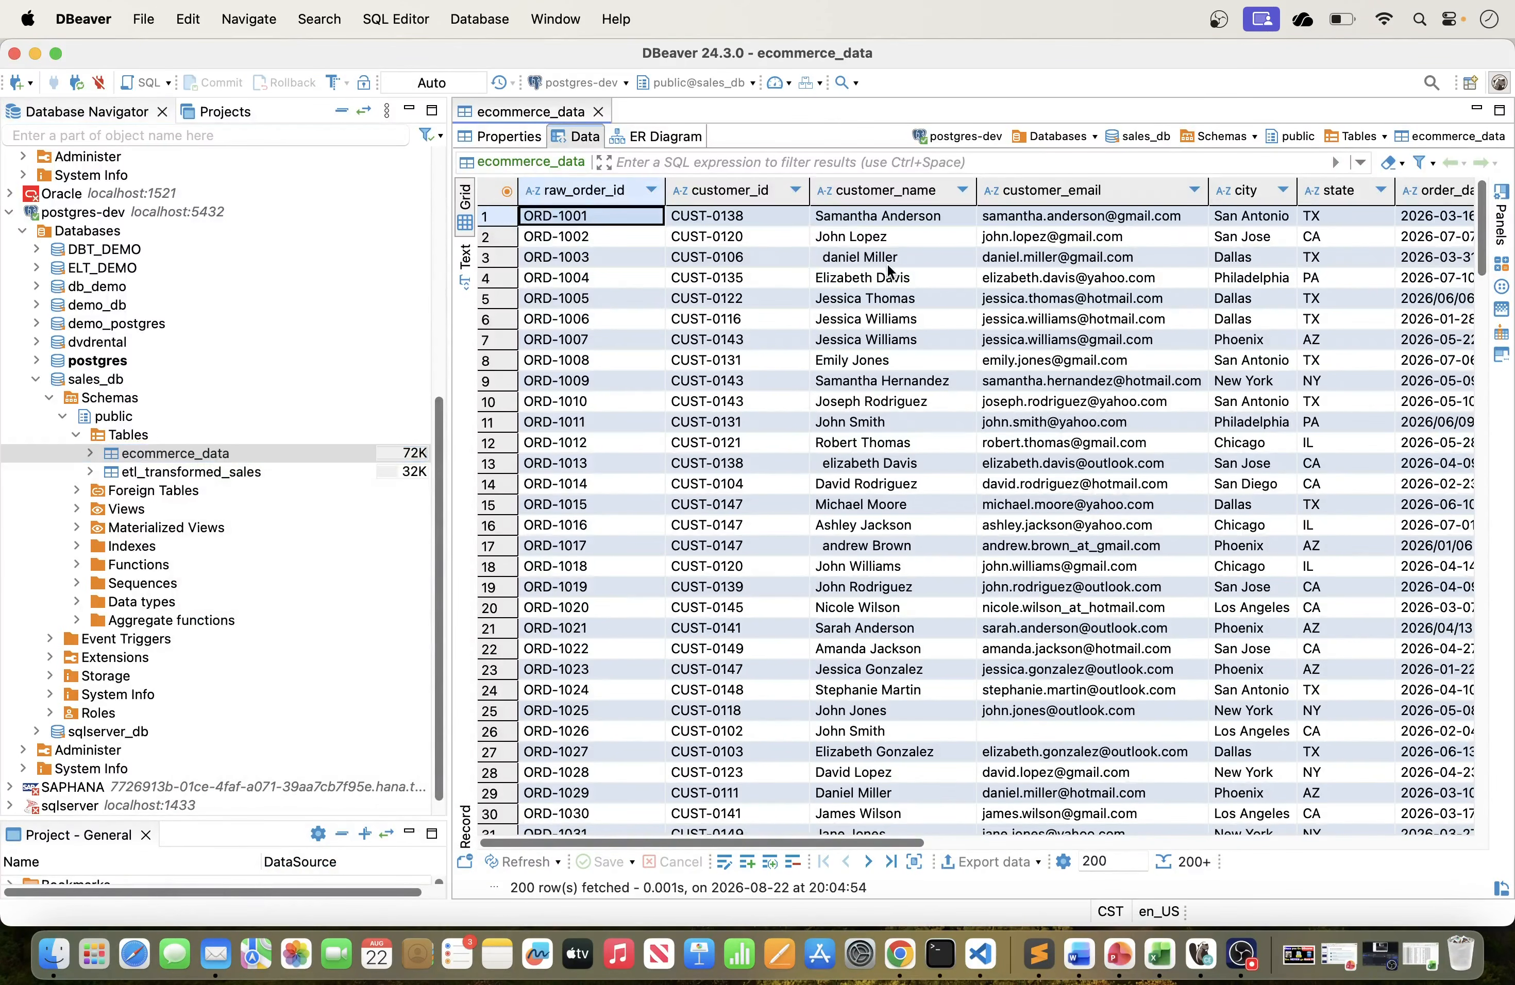
pyautogui.rightClick(951, 333)
pyautogui.click(890, 279)
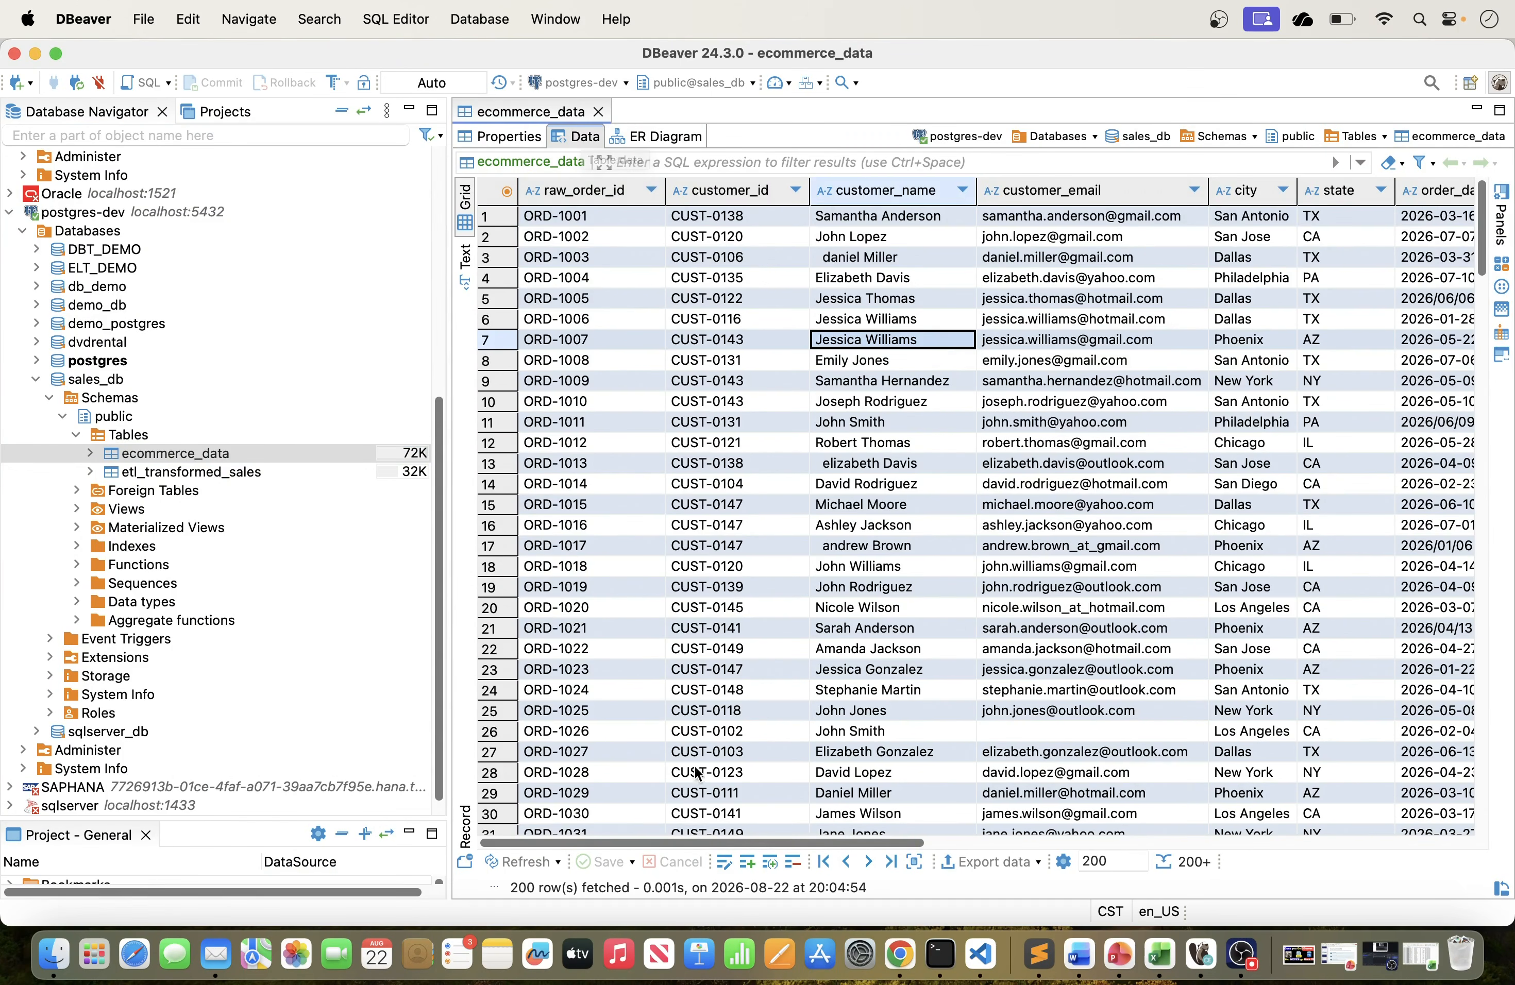
pyautogui.moveTo(699, 842)
pyautogui.mouseDown()
pyautogui.moveTo(1022, 837)
pyautogui.moveTo(727, 837)
pyautogui.mouseUp()
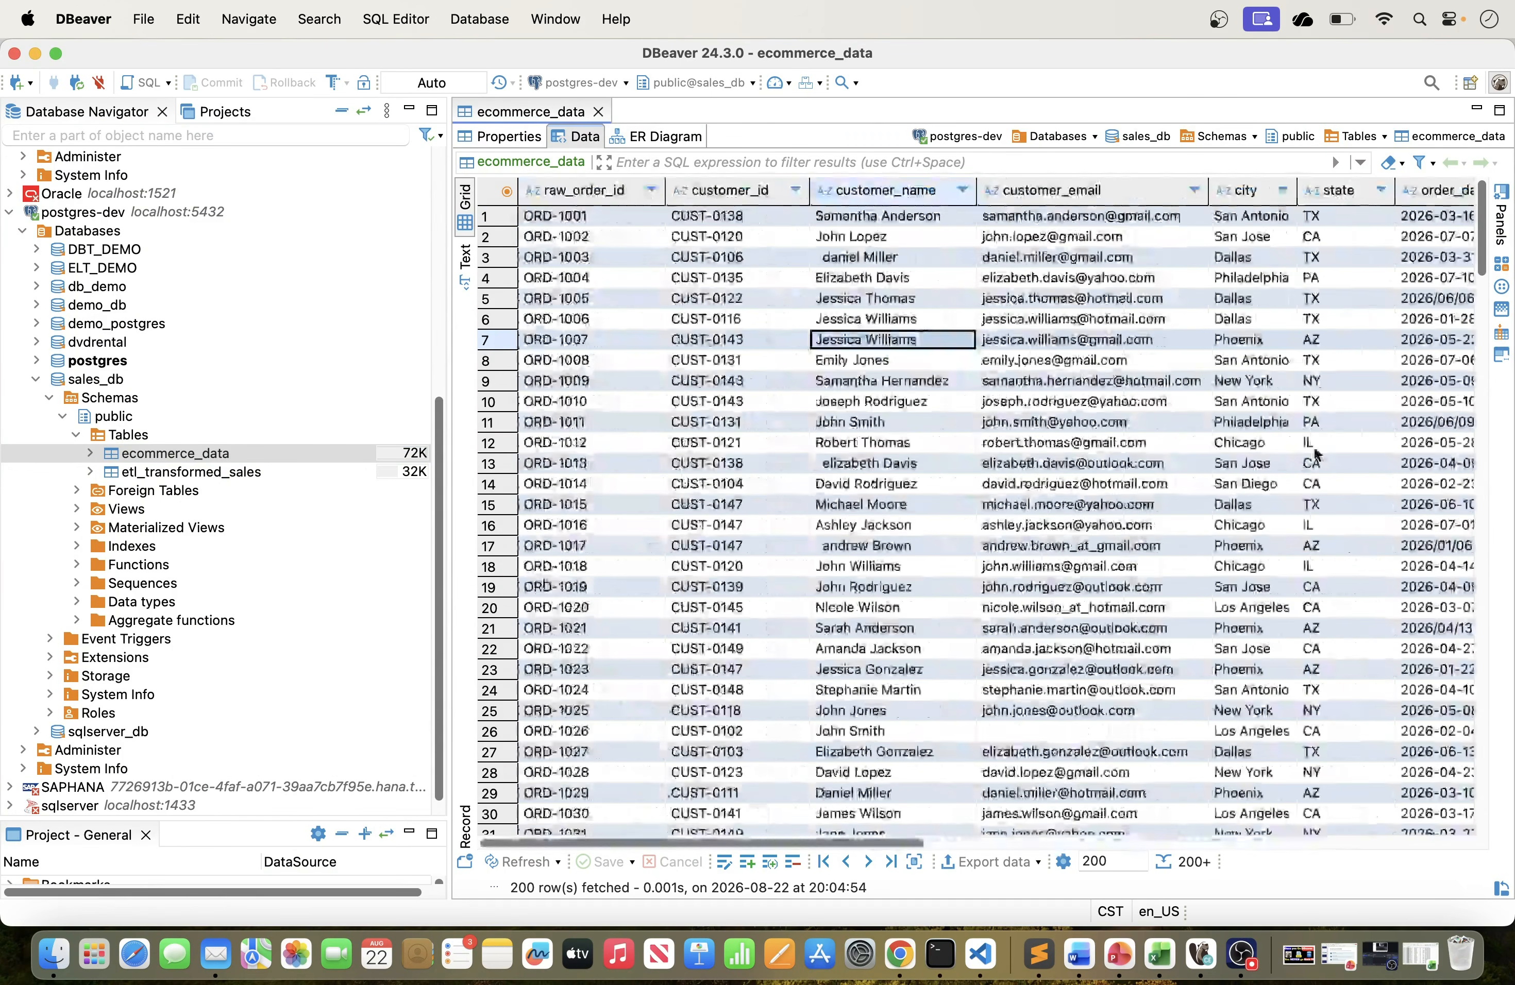
pyautogui.moveTo(1481, 221); pyautogui.dragTo(1409, 784)
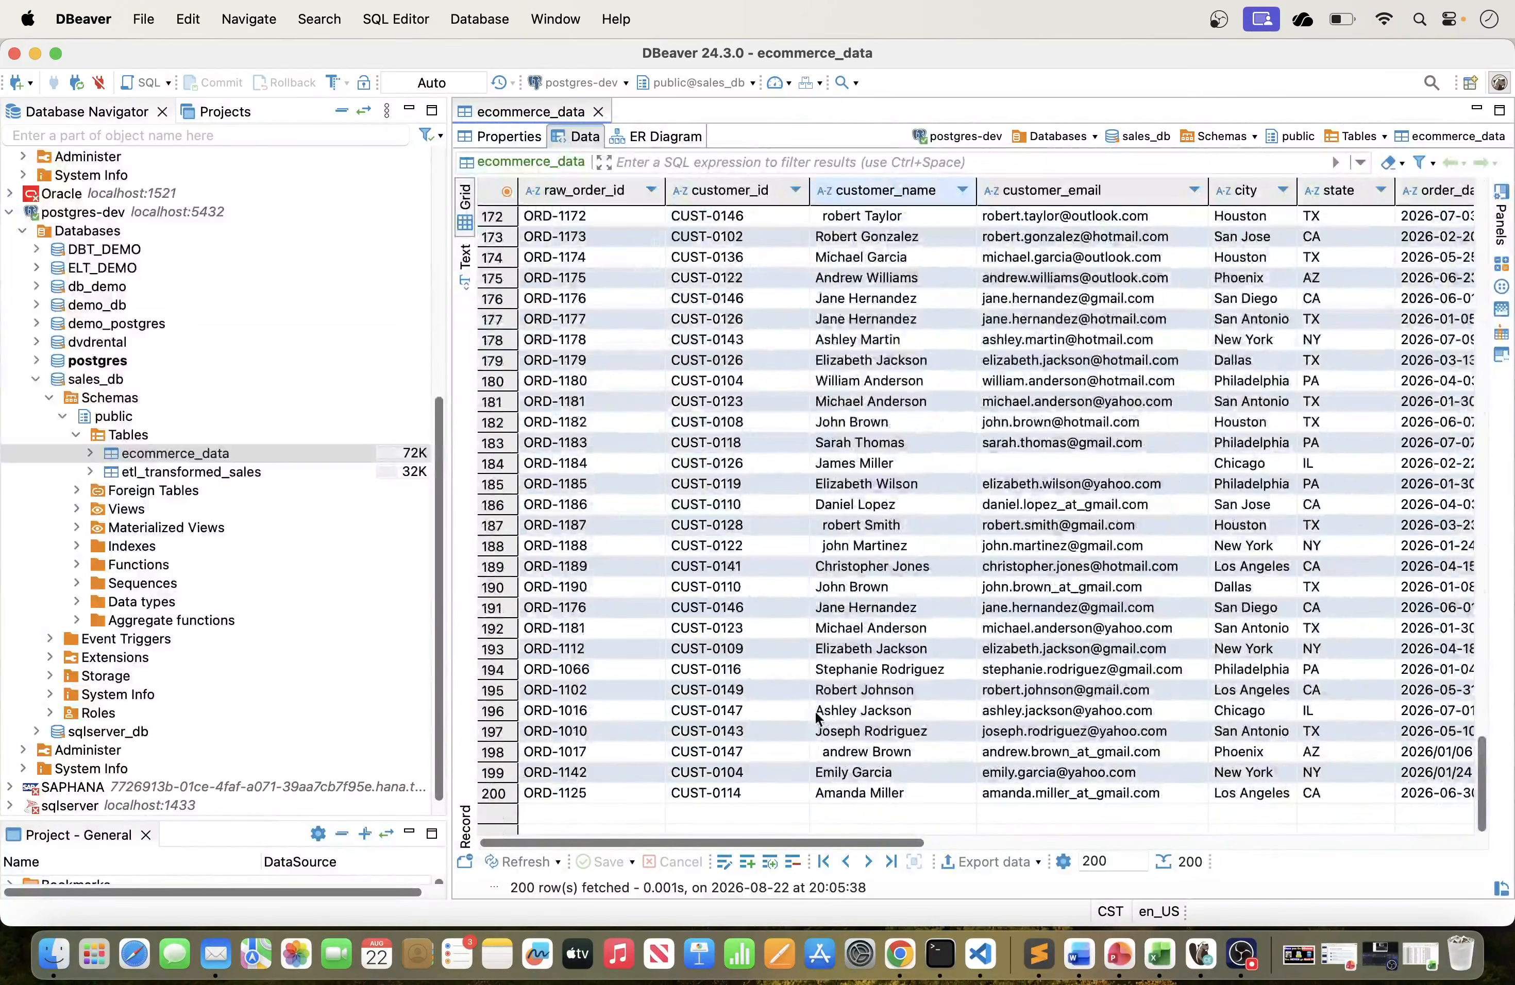
# Switch to Excel and locate the last record in raw_ecommerce_bronze_pipeline_data to compare the row count.
pyautogui.click(1168, 940)
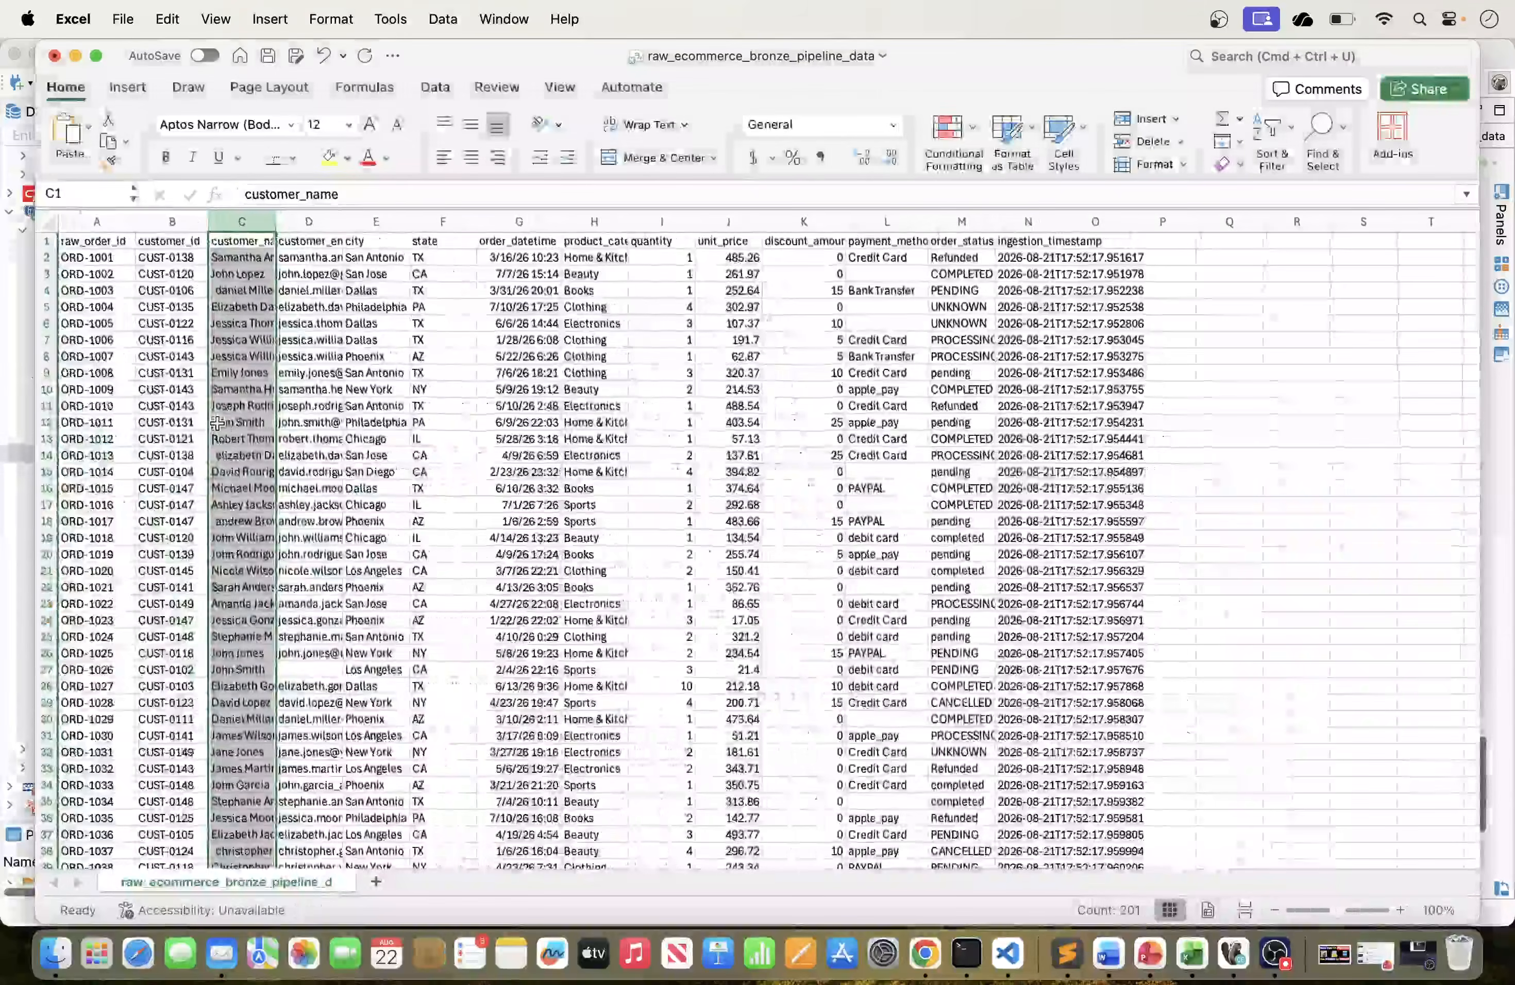
pyautogui.scroll(-20, 213, 422)
pyautogui.scroll(-20, 213, 423)
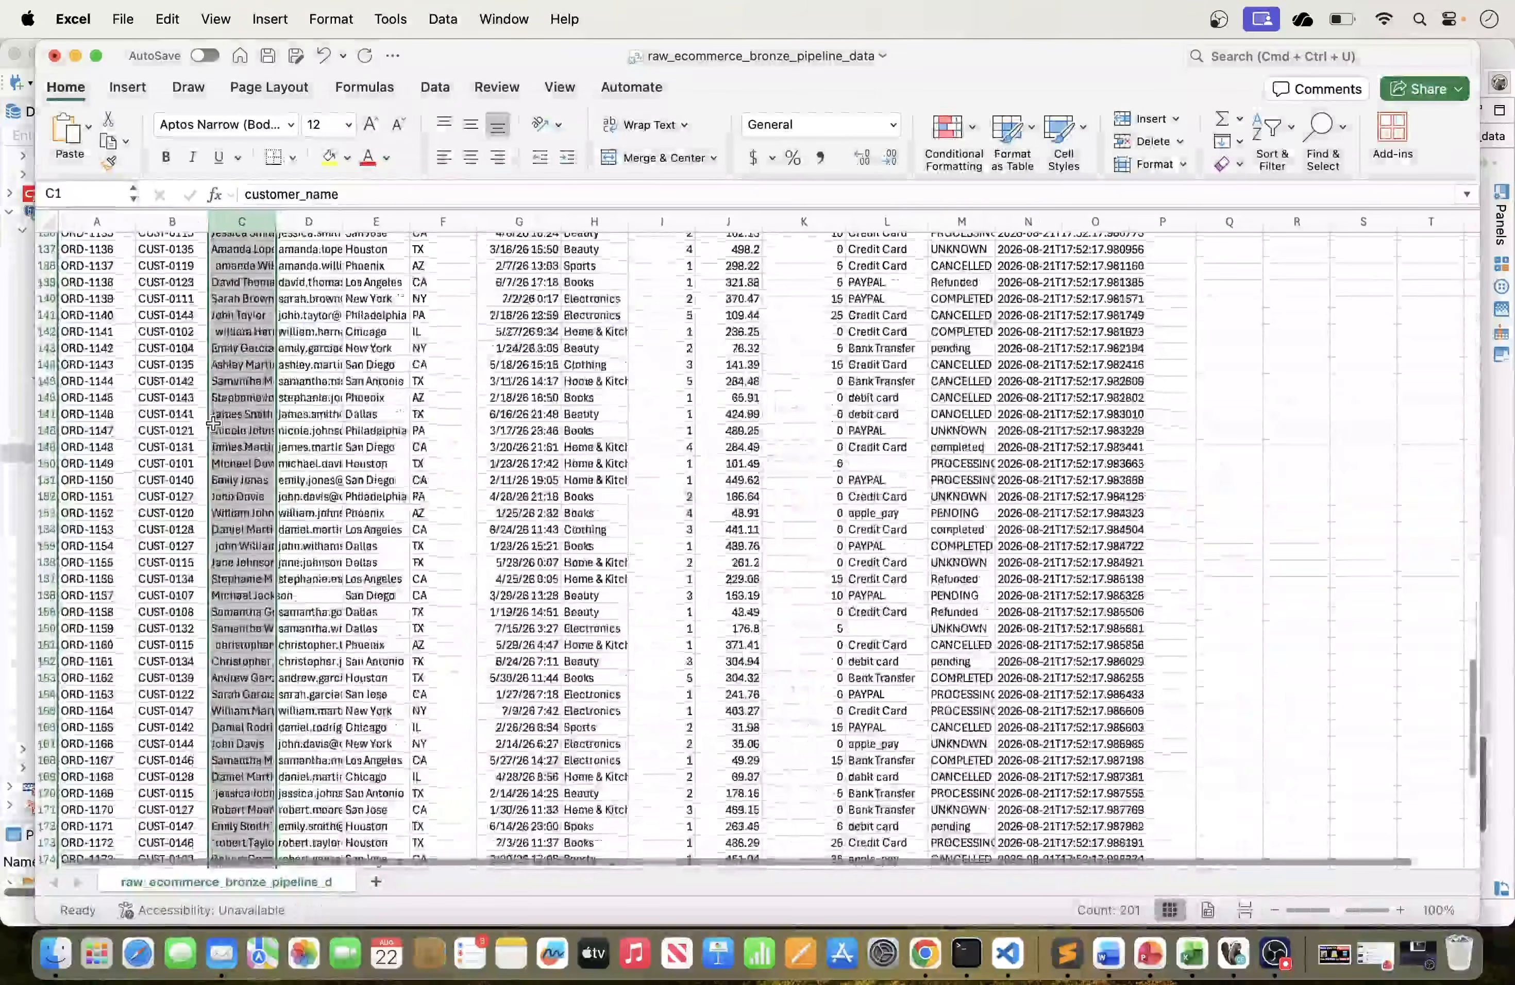
pyautogui.scroll(7, 129, 386)
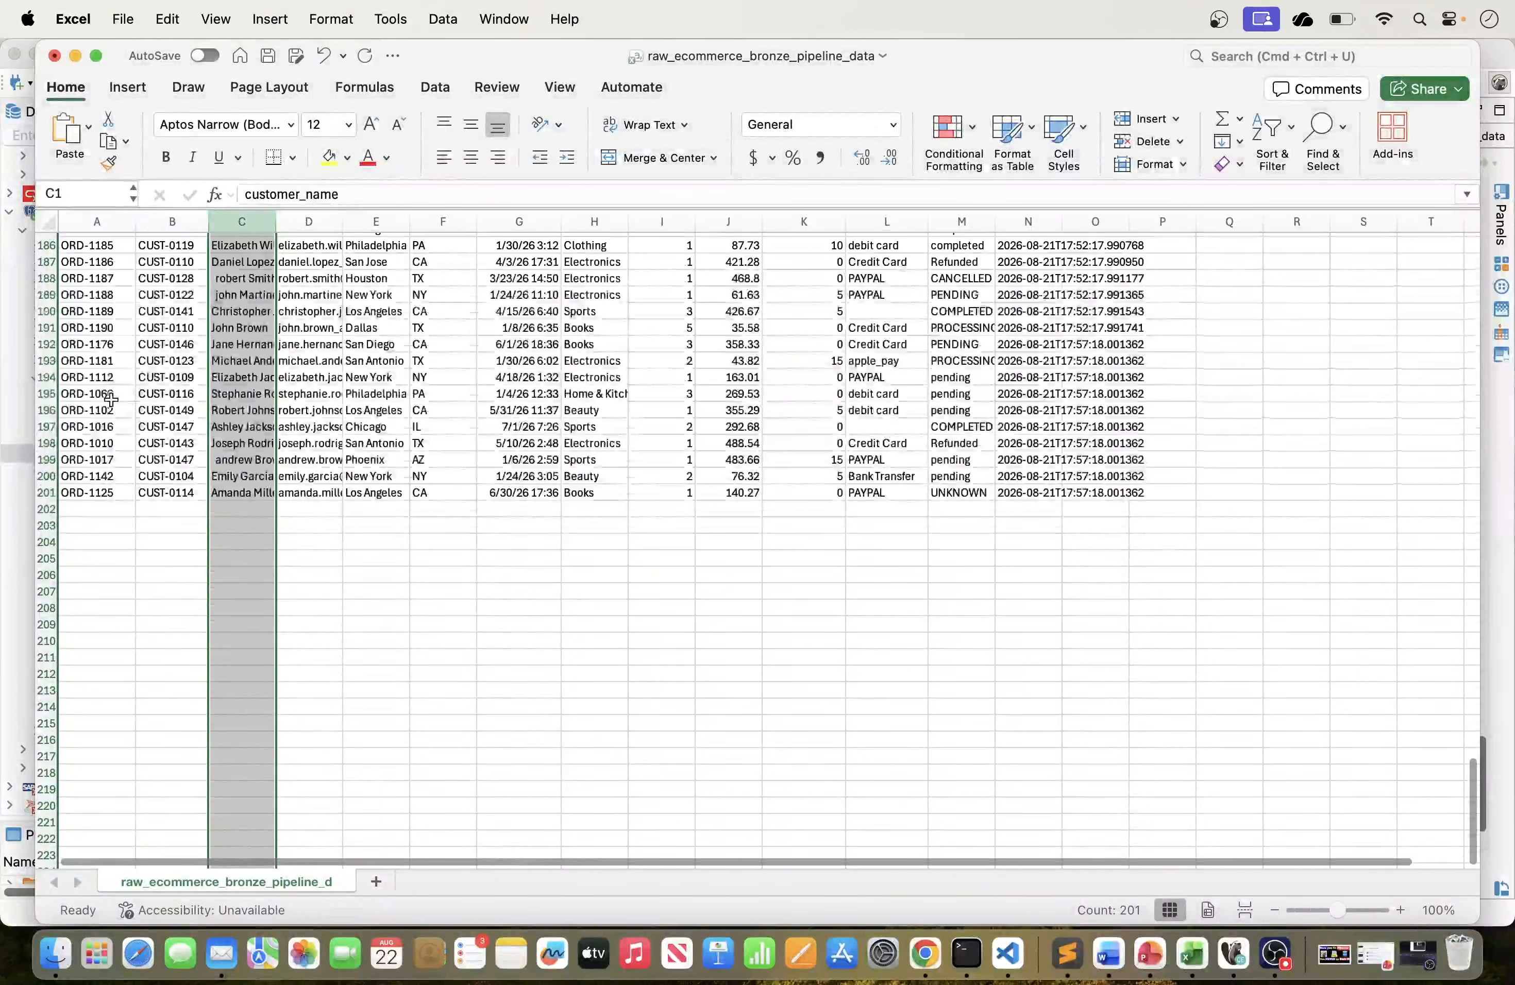
pyautogui.click(38, 493)
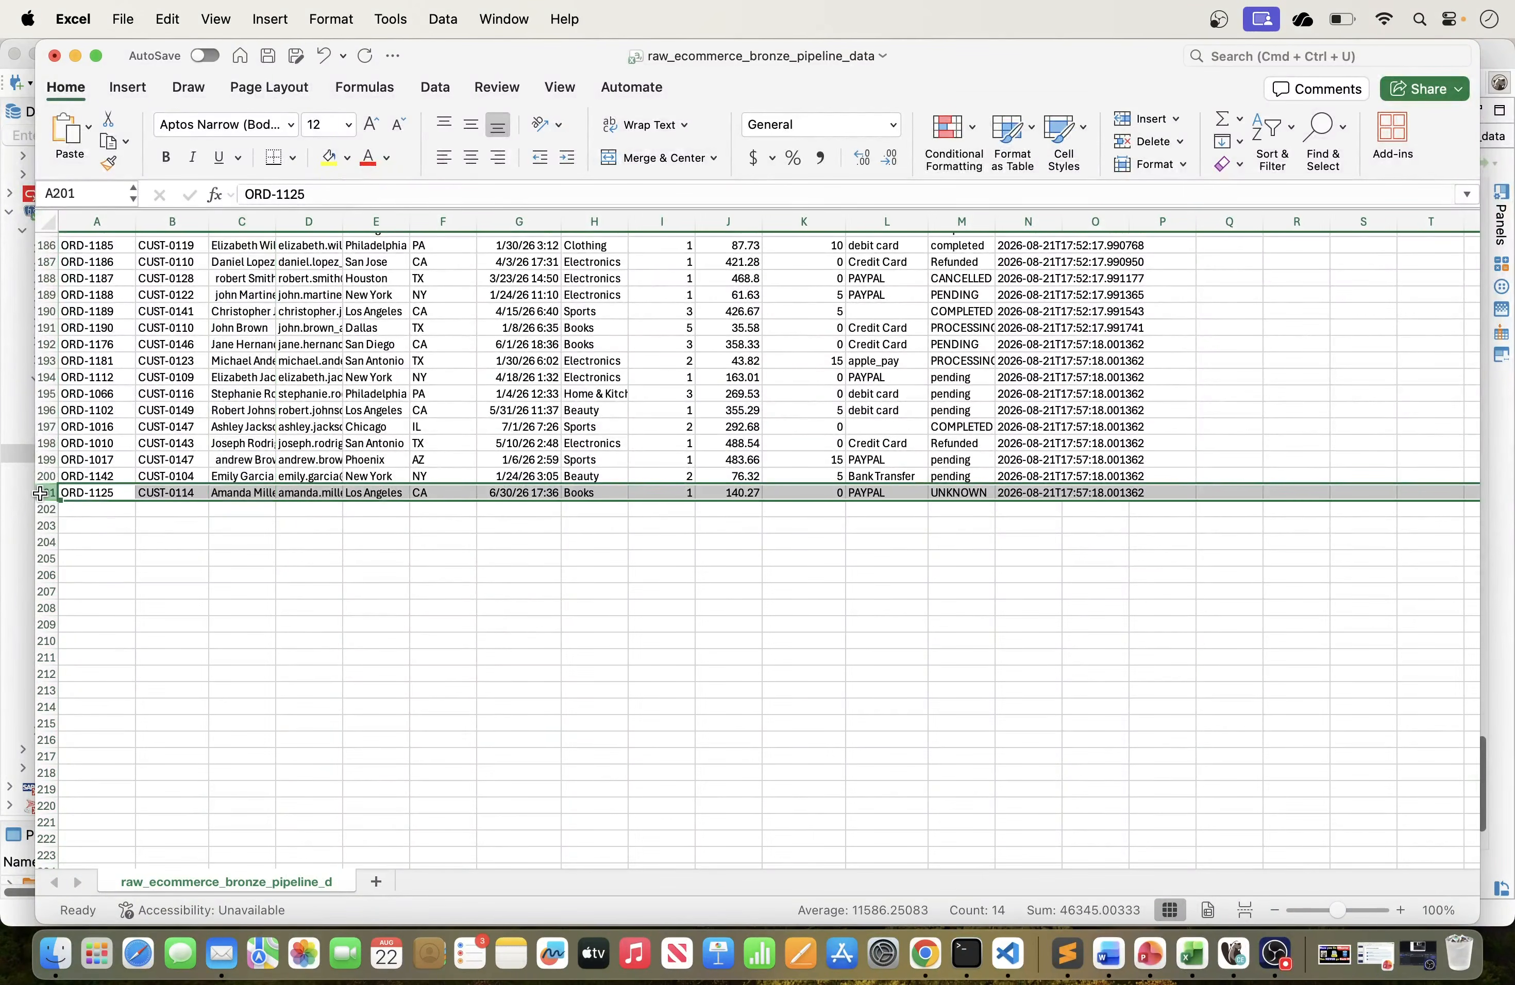
# Switch back to DBeaver and examine the imported ecommerce_data rows across the columns through ingestion_timestamp.
pyautogui.click(1235, 949)
pyautogui.scroll(20, 679, 630)
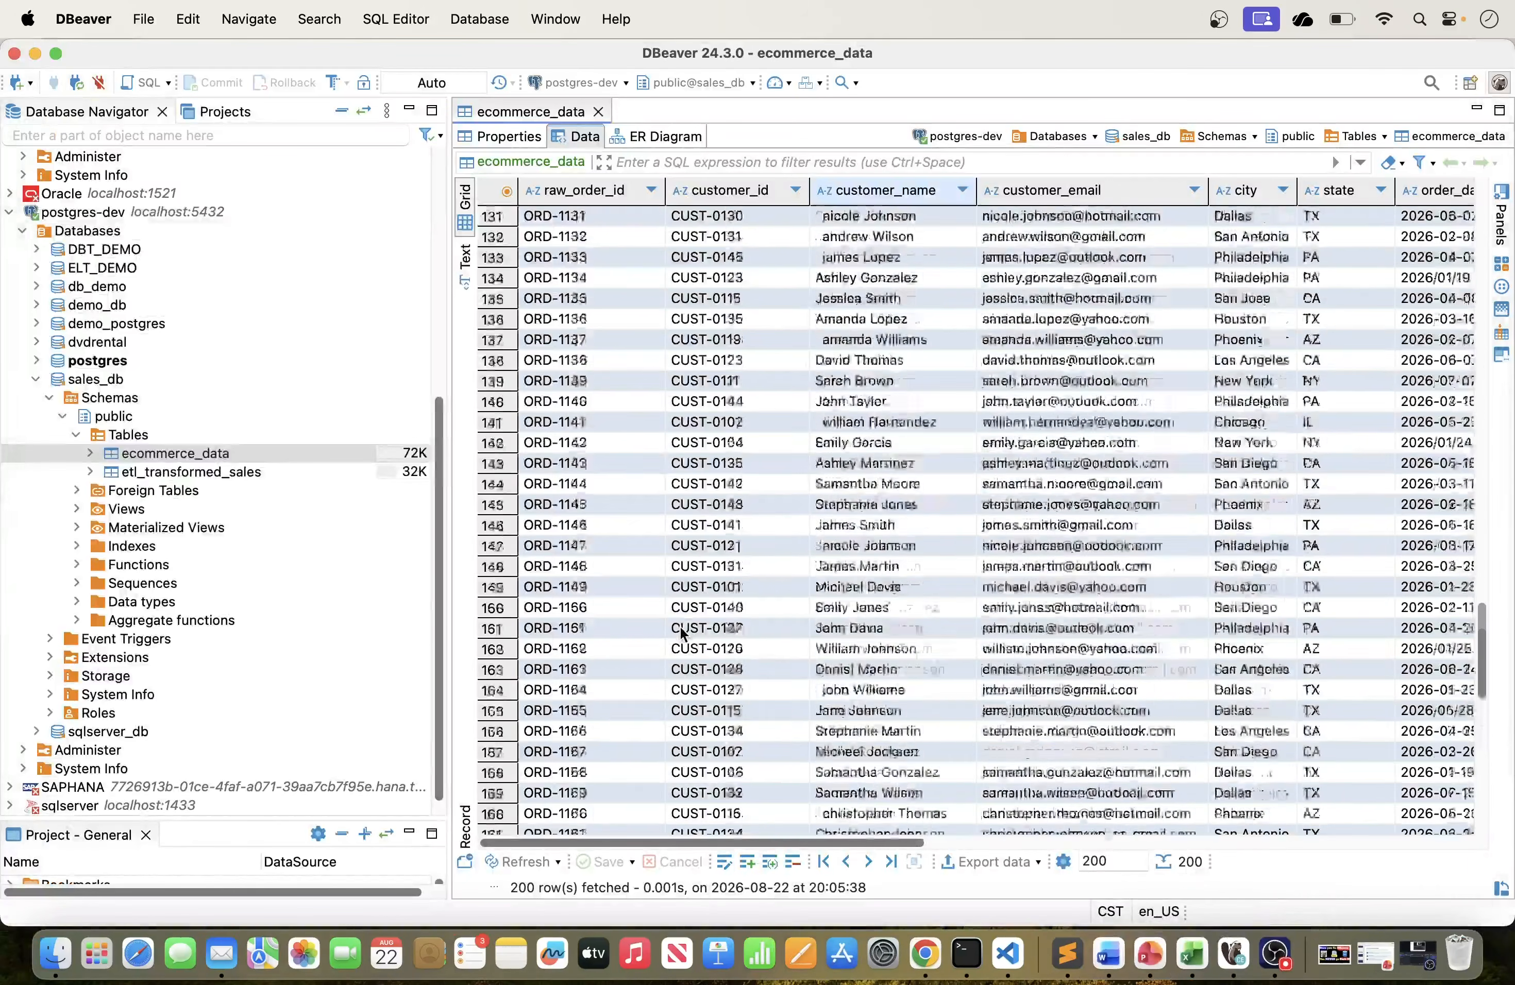
pyautogui.scroll(15, 681, 633)
pyautogui.moveTo(731, 835); pyautogui.dragTo(1373, 831)
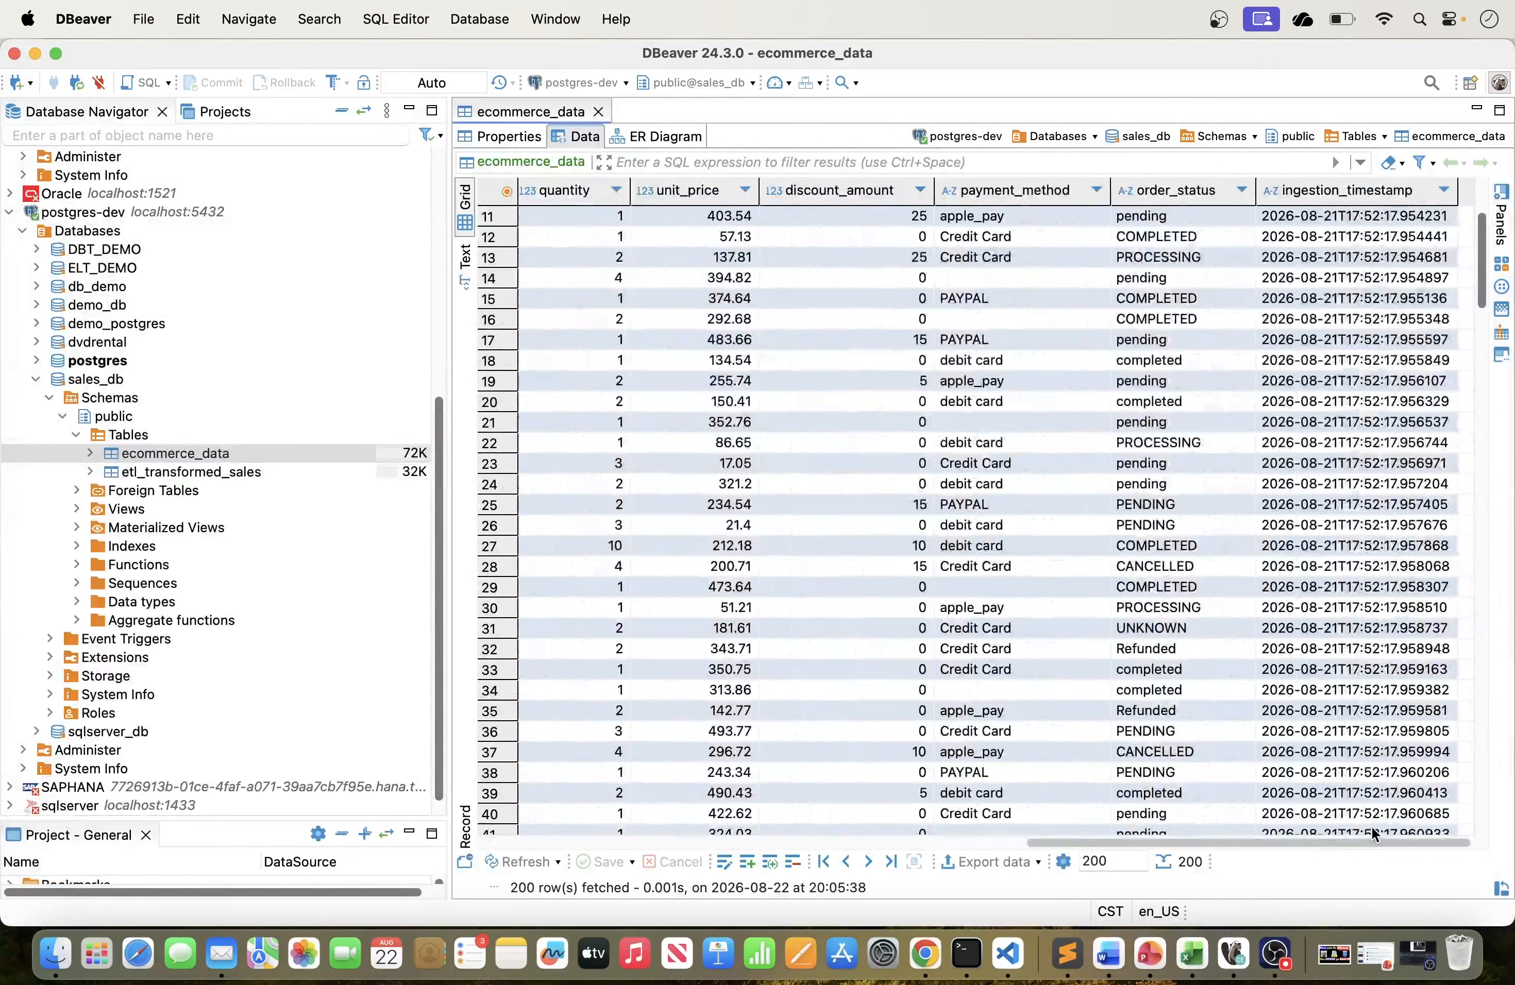
pyautogui.hscroll(-10, 1372, 826)
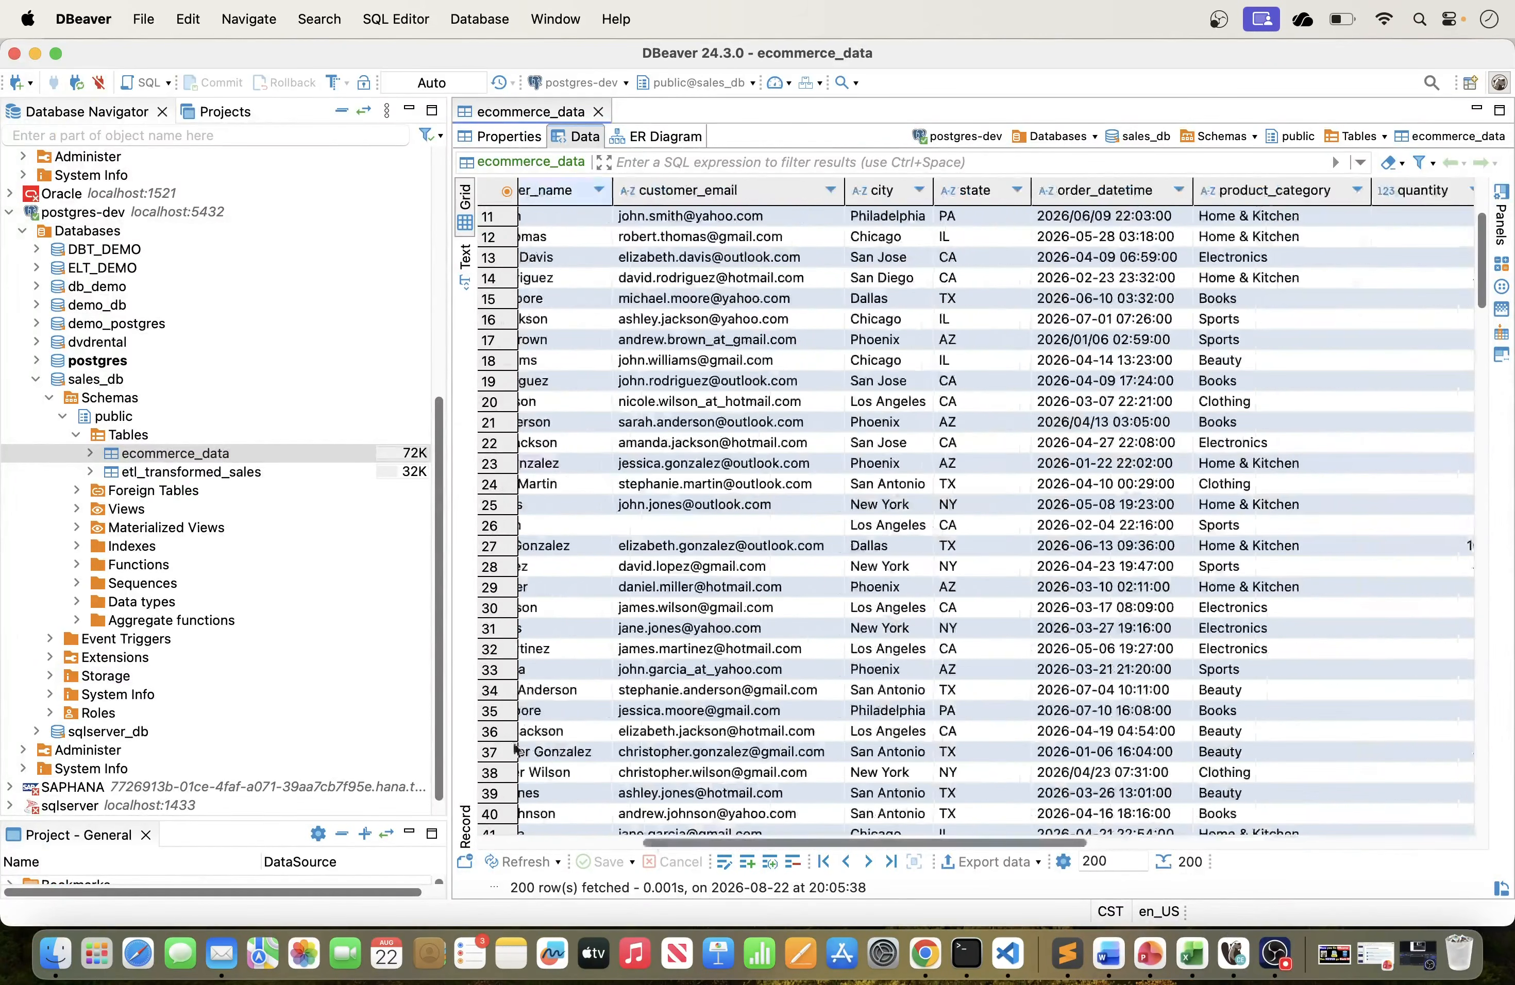
# Expand the columns of ecommerce_data in the navigator, compare their data types with the grid data, and collapse the table.
pyautogui.click(89, 454)
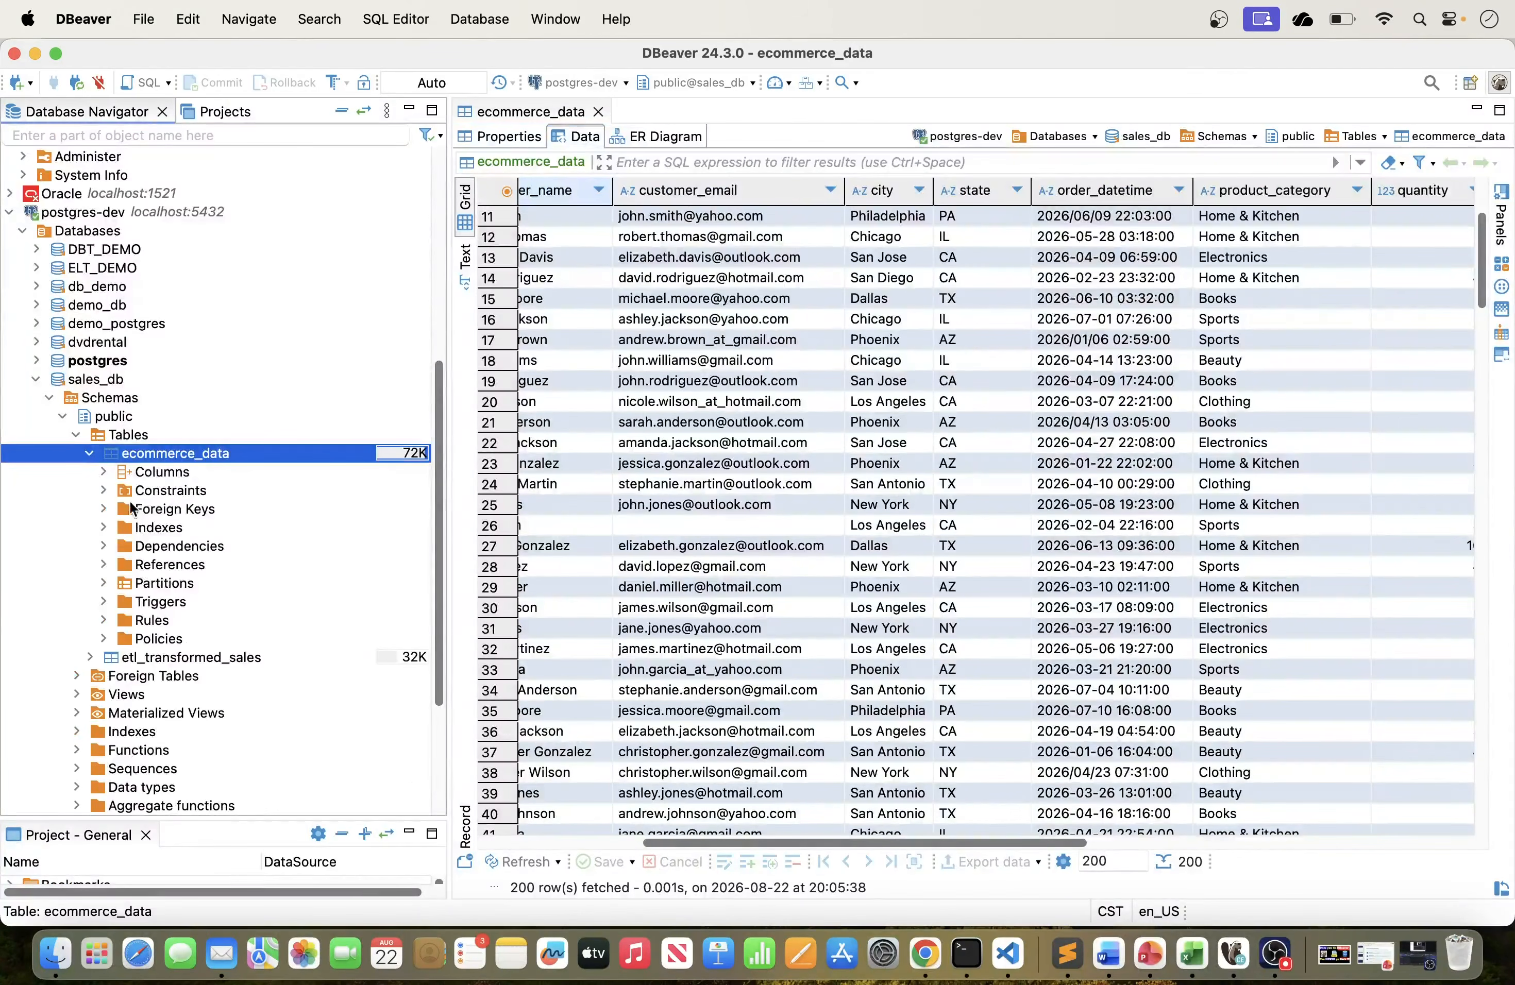
pyautogui.click(104, 471)
pyautogui.scroll(-1, 294, 642)
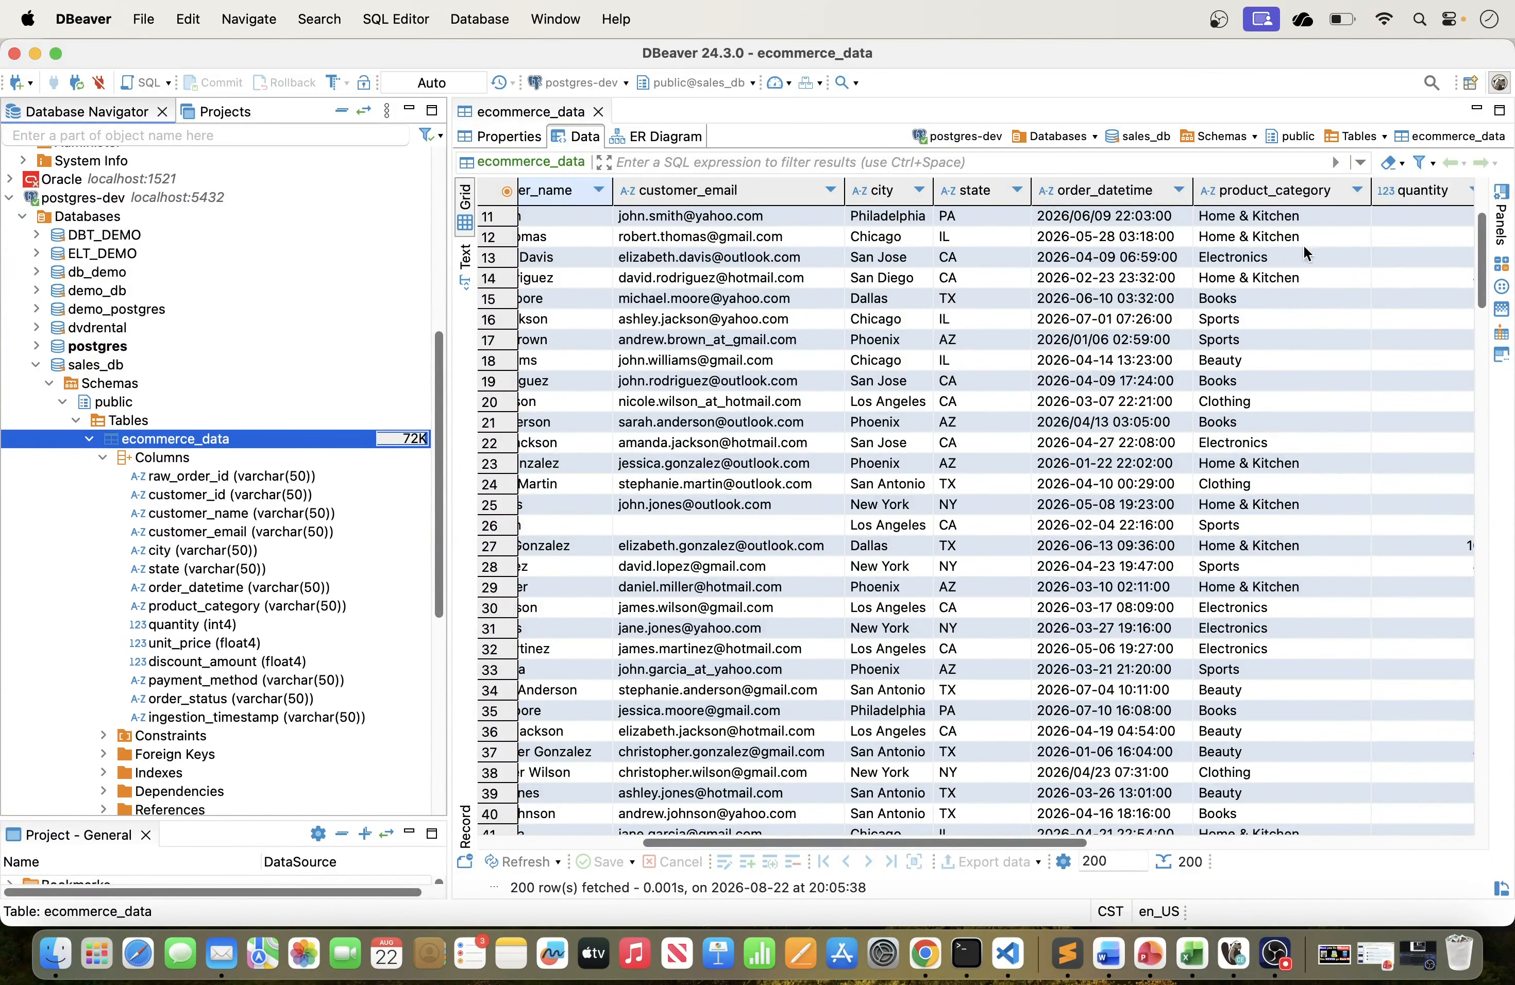
pyautogui.moveTo(953, 842); pyautogui.dragTo(1338, 842)
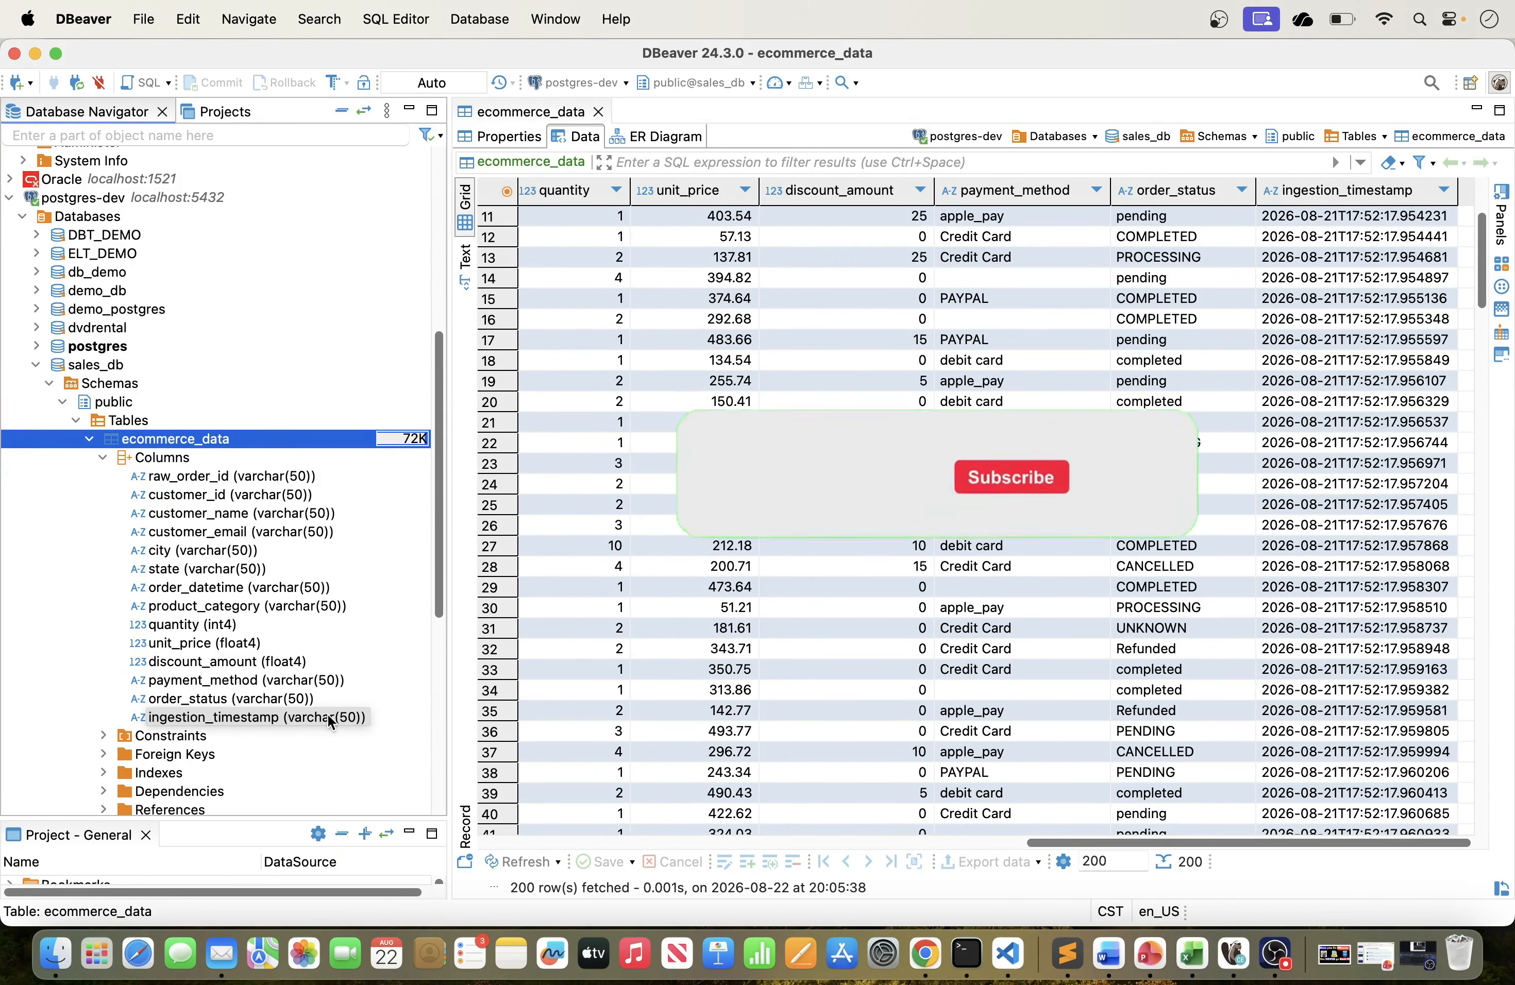
pyautogui.click(263, 717)
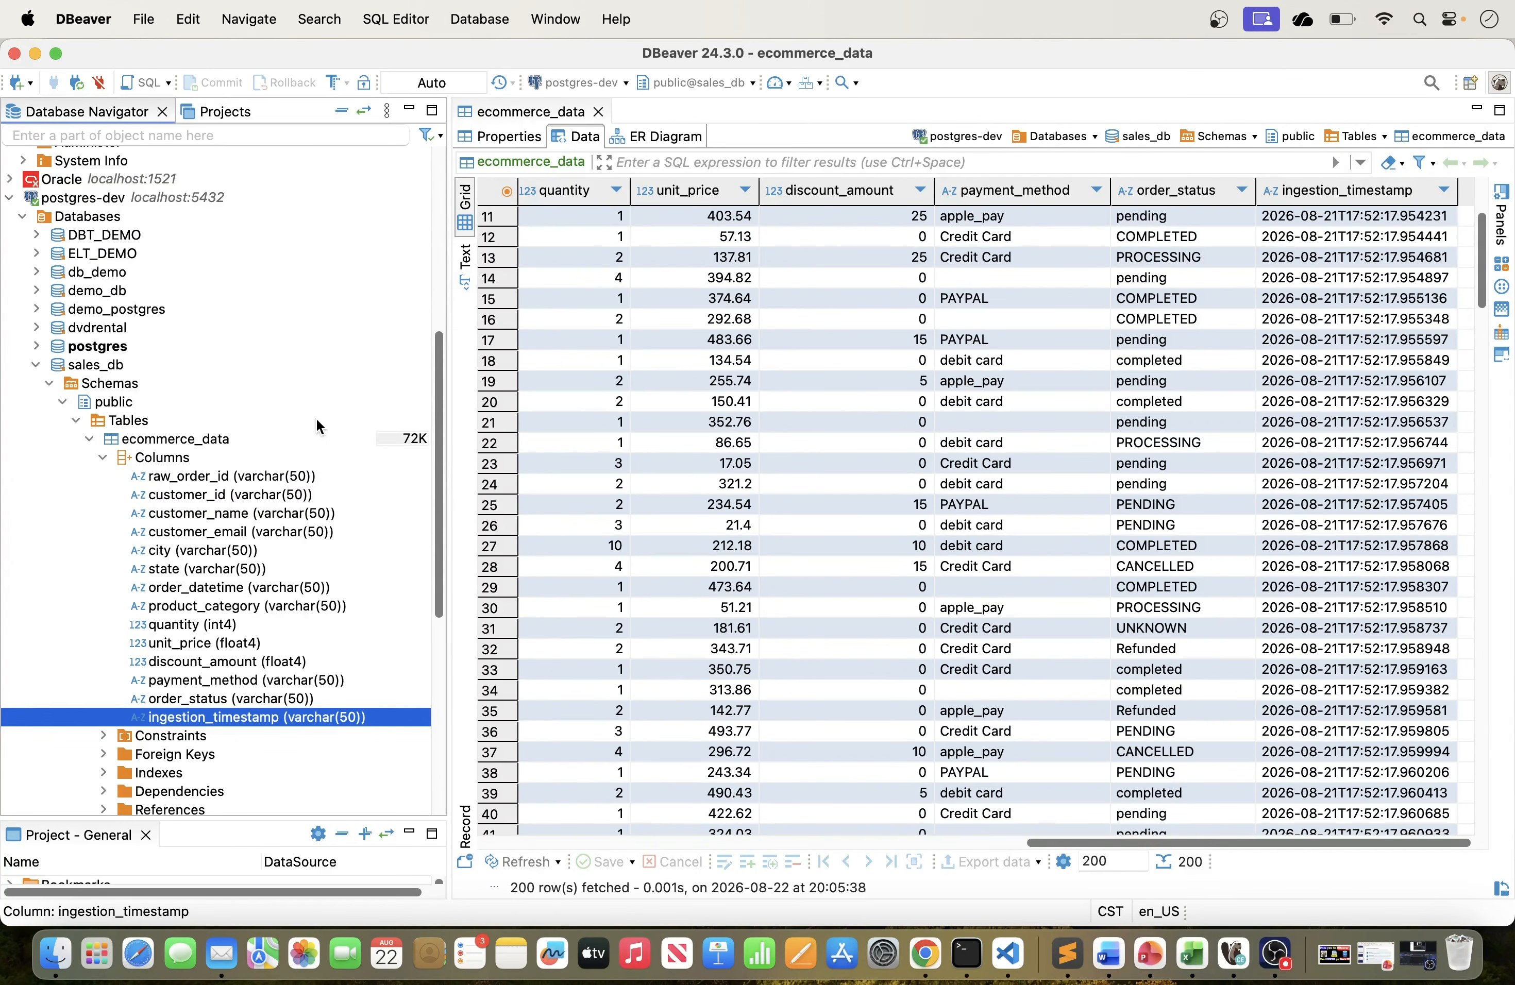
pyautogui.click(92, 440)
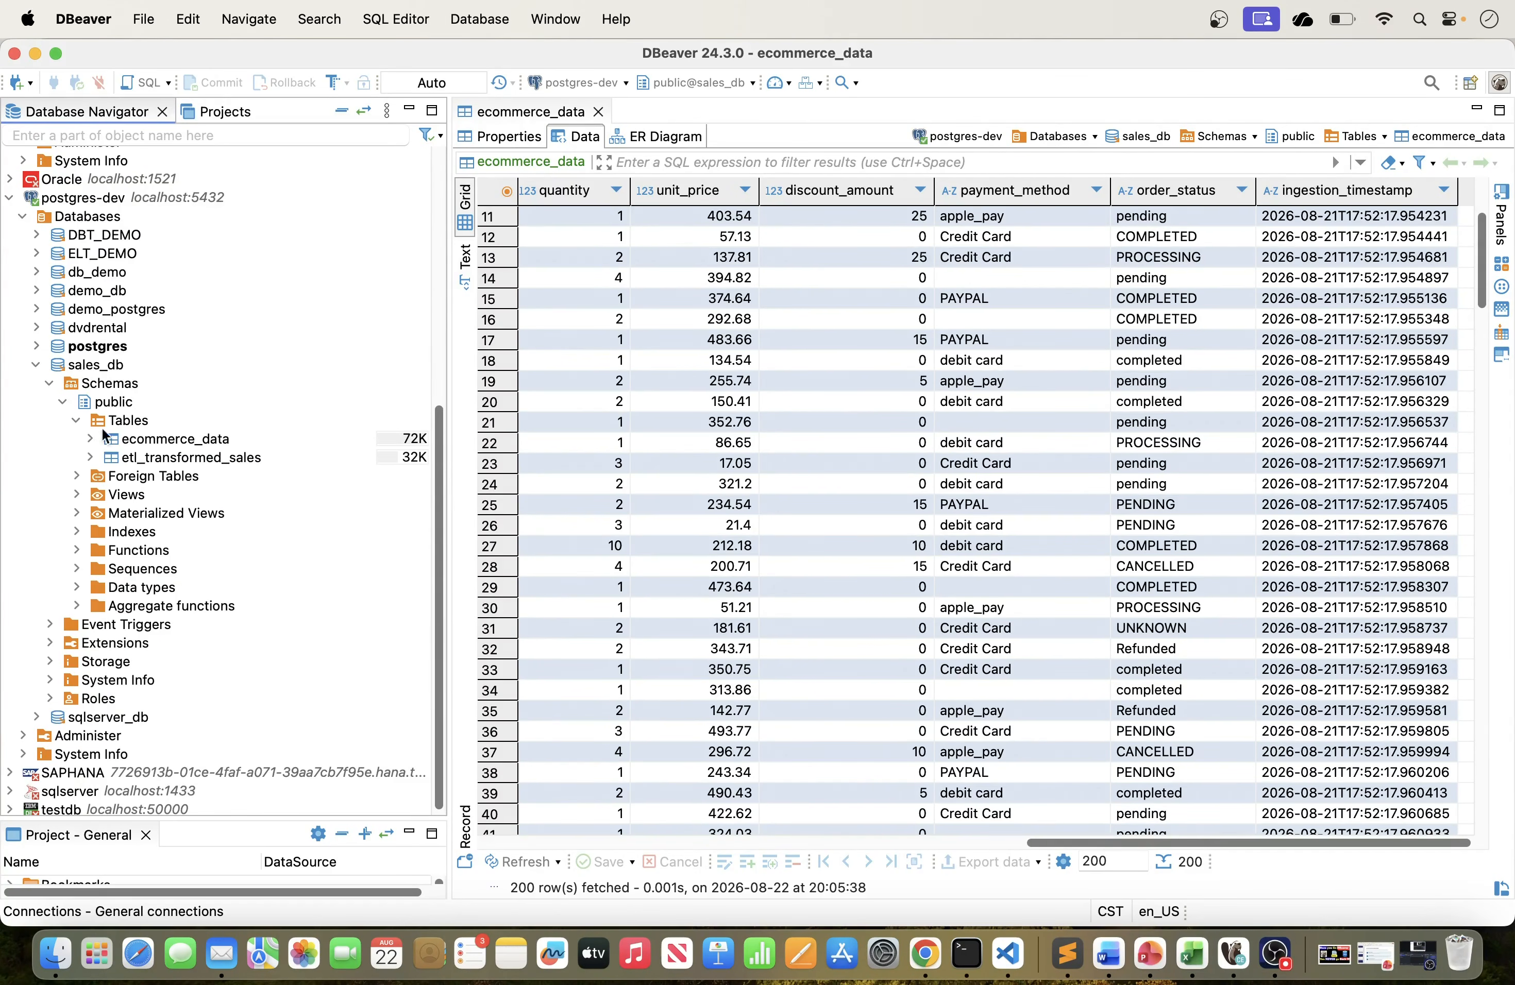
# Review the ecommerce_data table properties, including its columns, constraints, foreign keys, indexes and dependencies.
pyautogui.click(503, 138)
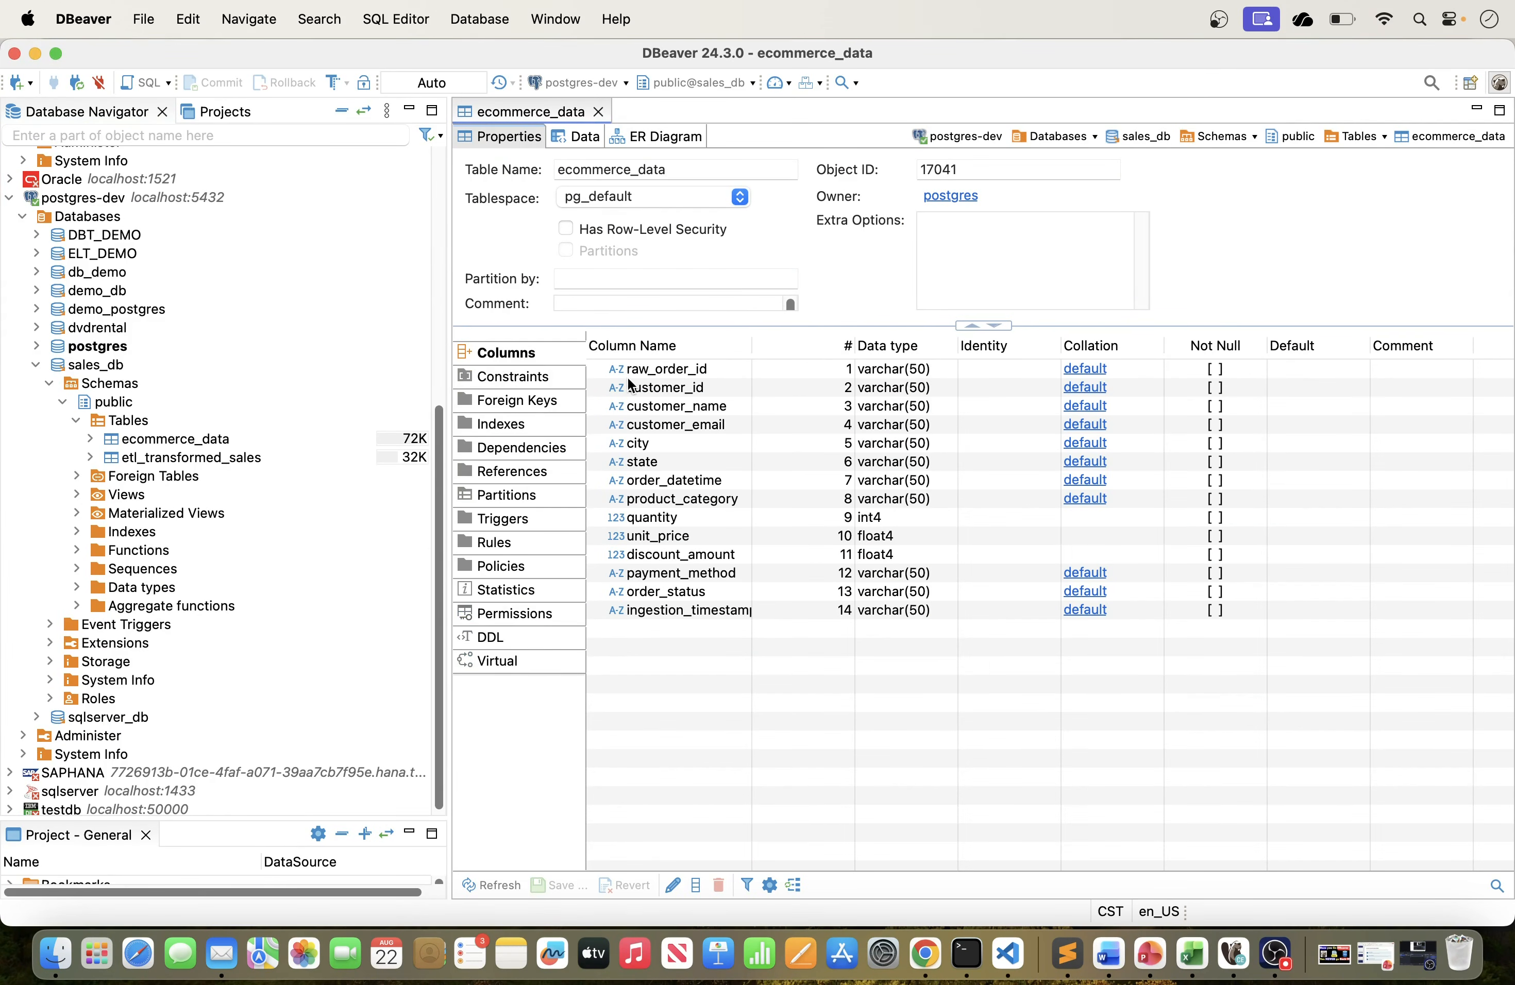
pyautogui.click(527, 381)
pyautogui.click(506, 407)
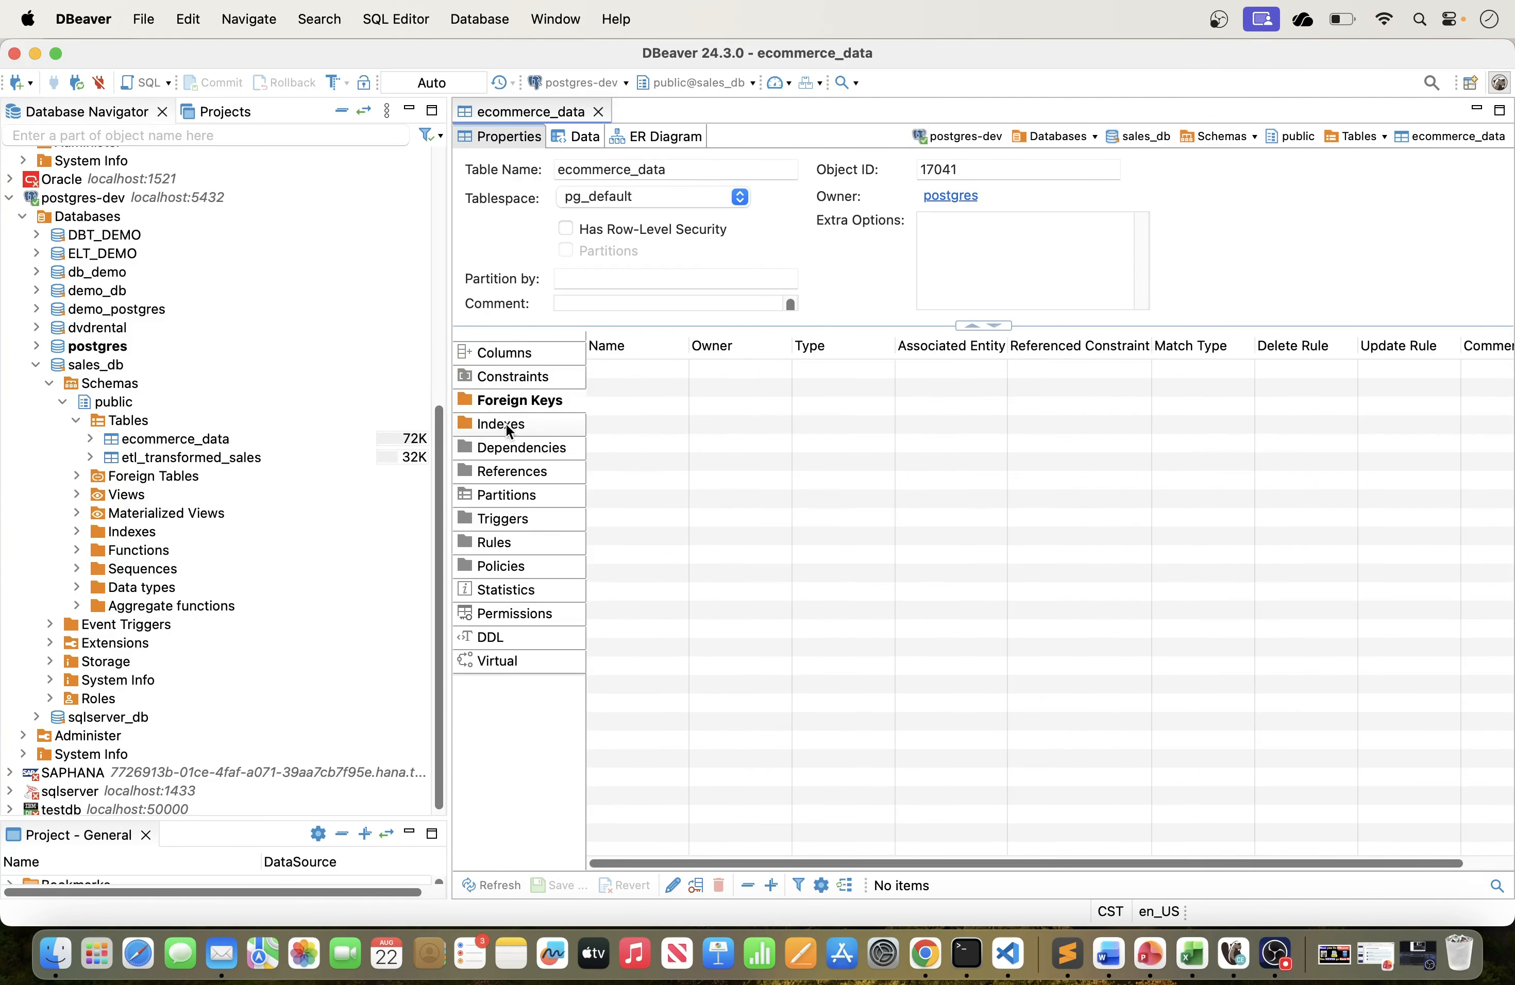
pyautogui.click(506, 424)
pyautogui.click(516, 448)
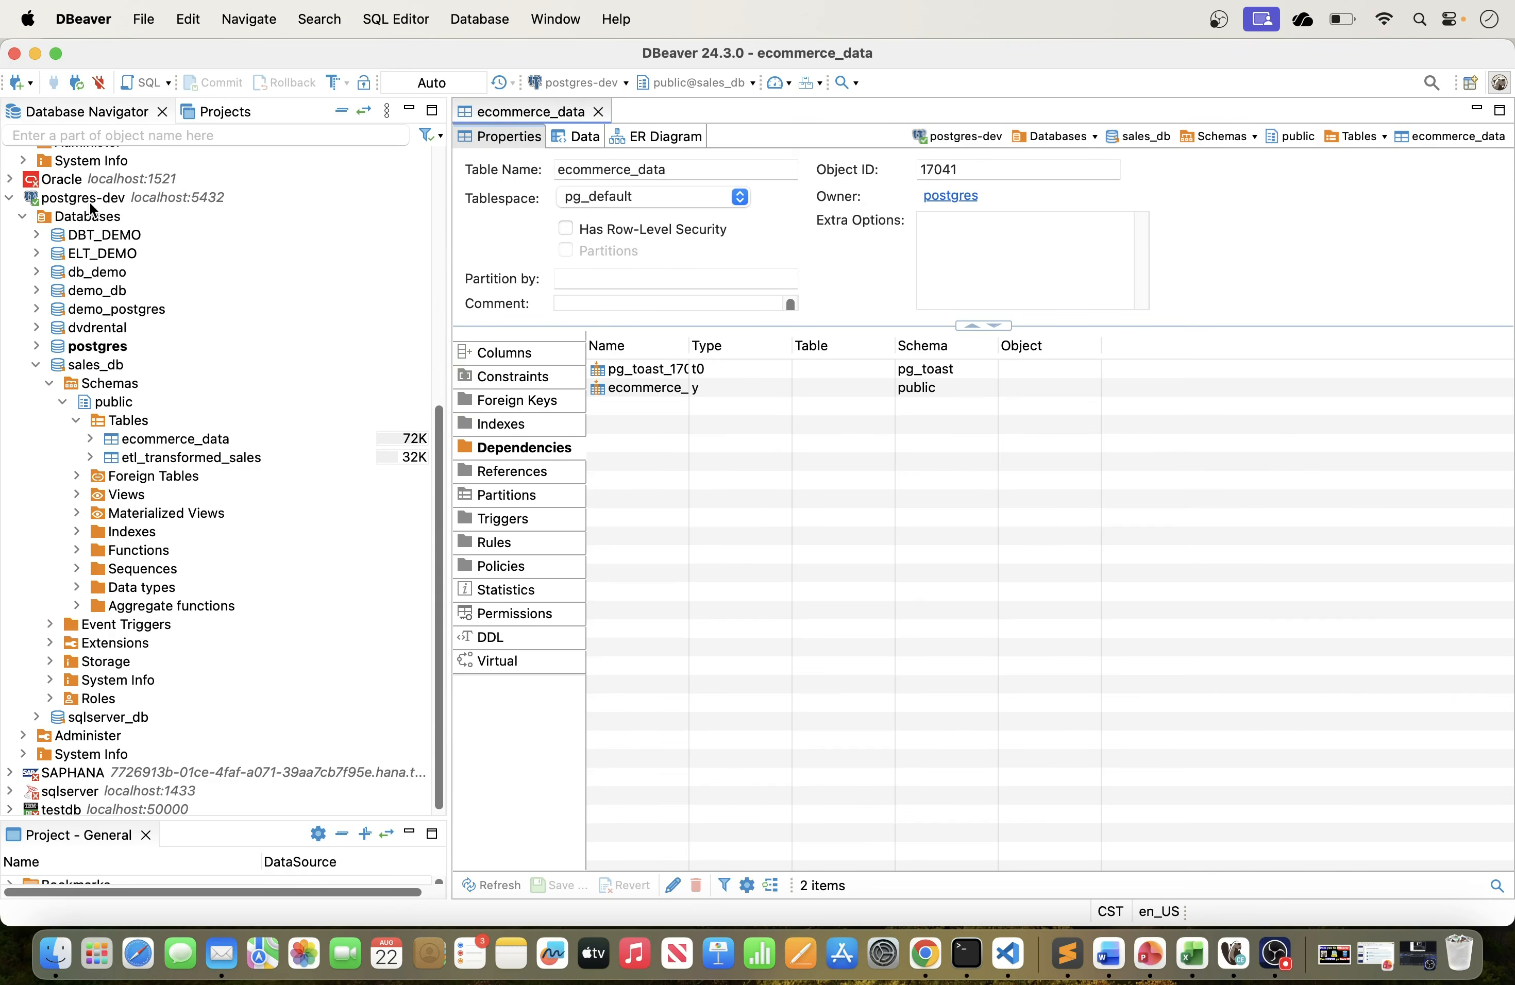
# Create a new SQL script on the public schema and run select * from ecommerce_data ed ;.
pyautogui.rightClick(109, 403)
pyautogui.moveTo(192, 448)
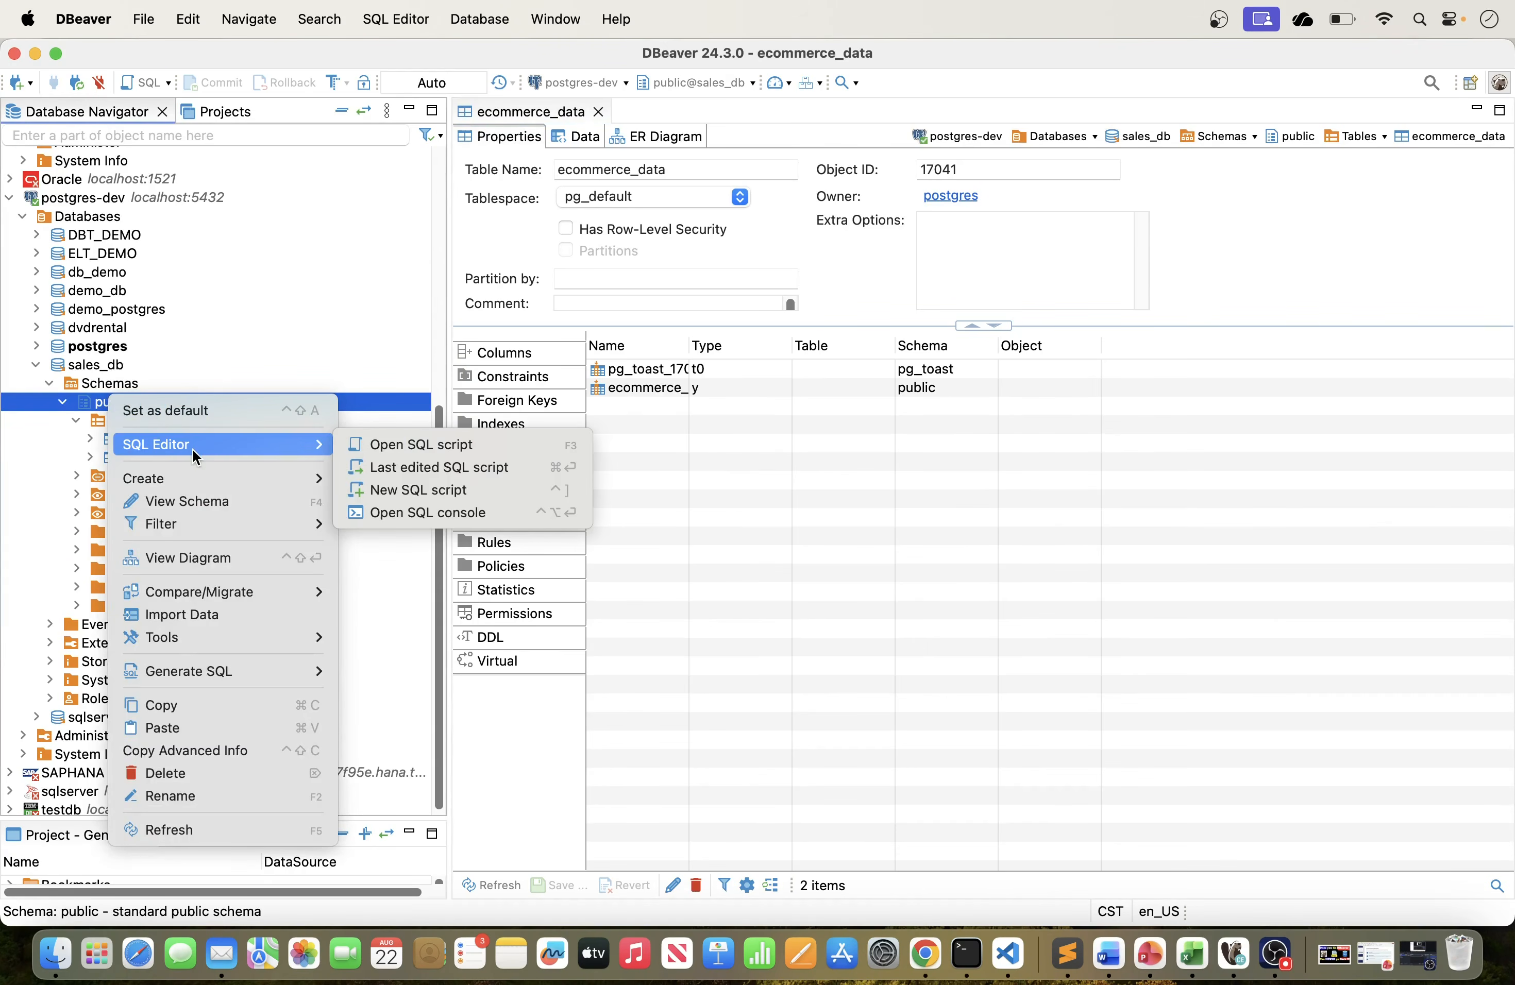
pyautogui.click(379, 490)
pyautogui.write('sel')
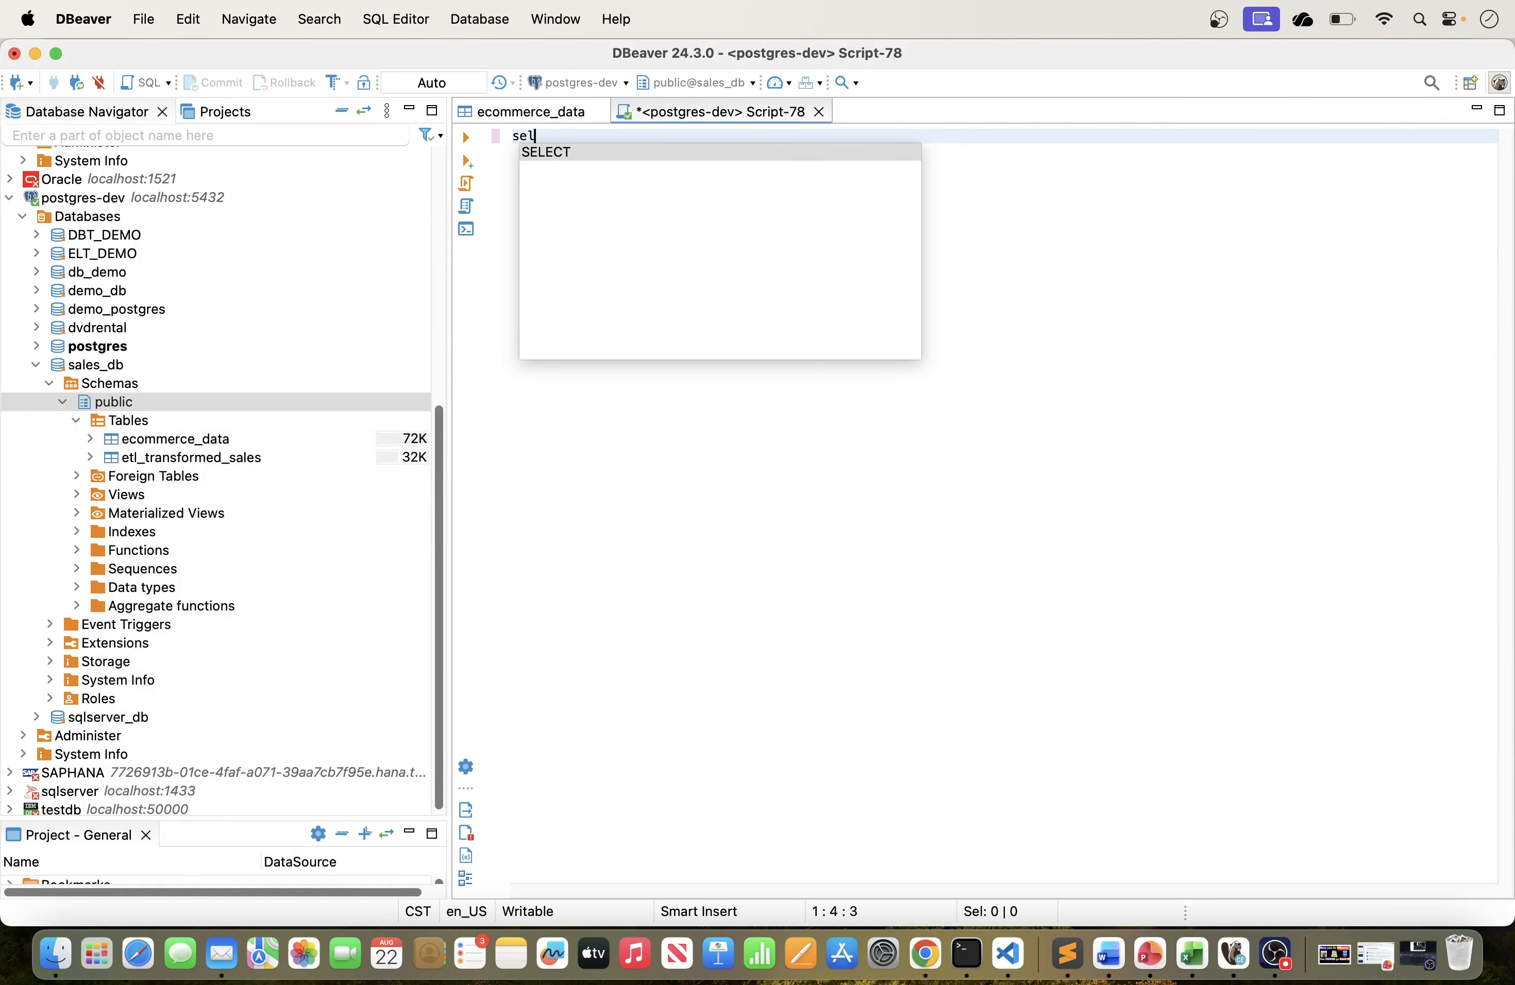
pyautogui.write('ect * from')
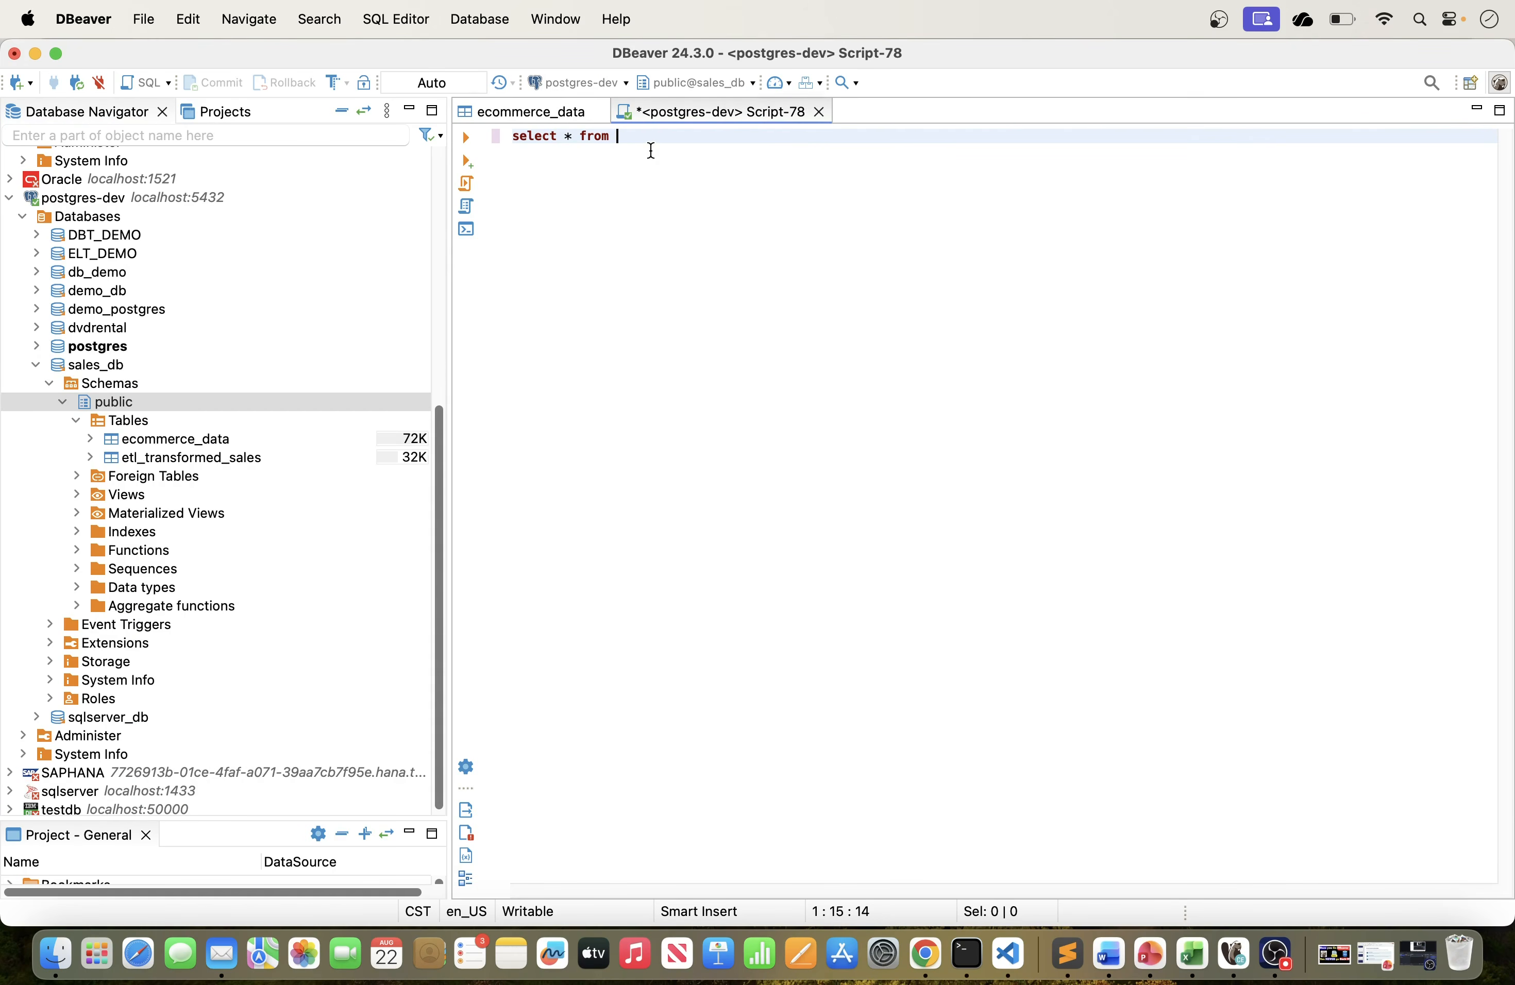
pyautogui.write('ec')
pyautogui.press('Return')
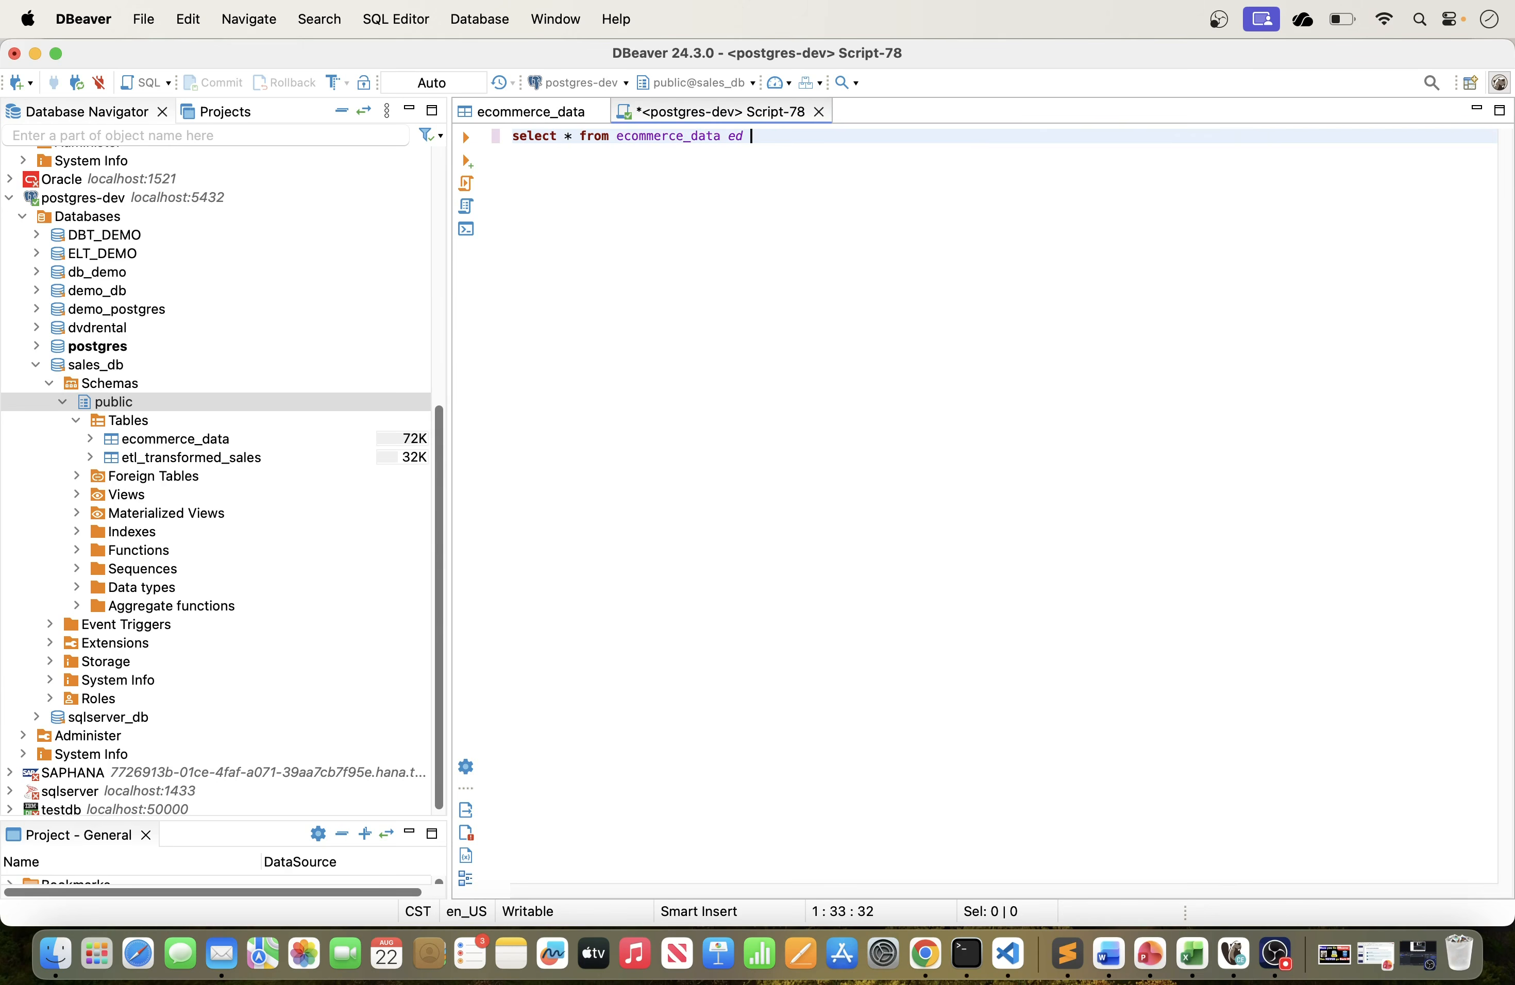
pyautogui.write(';')
pyautogui.press('super+a')
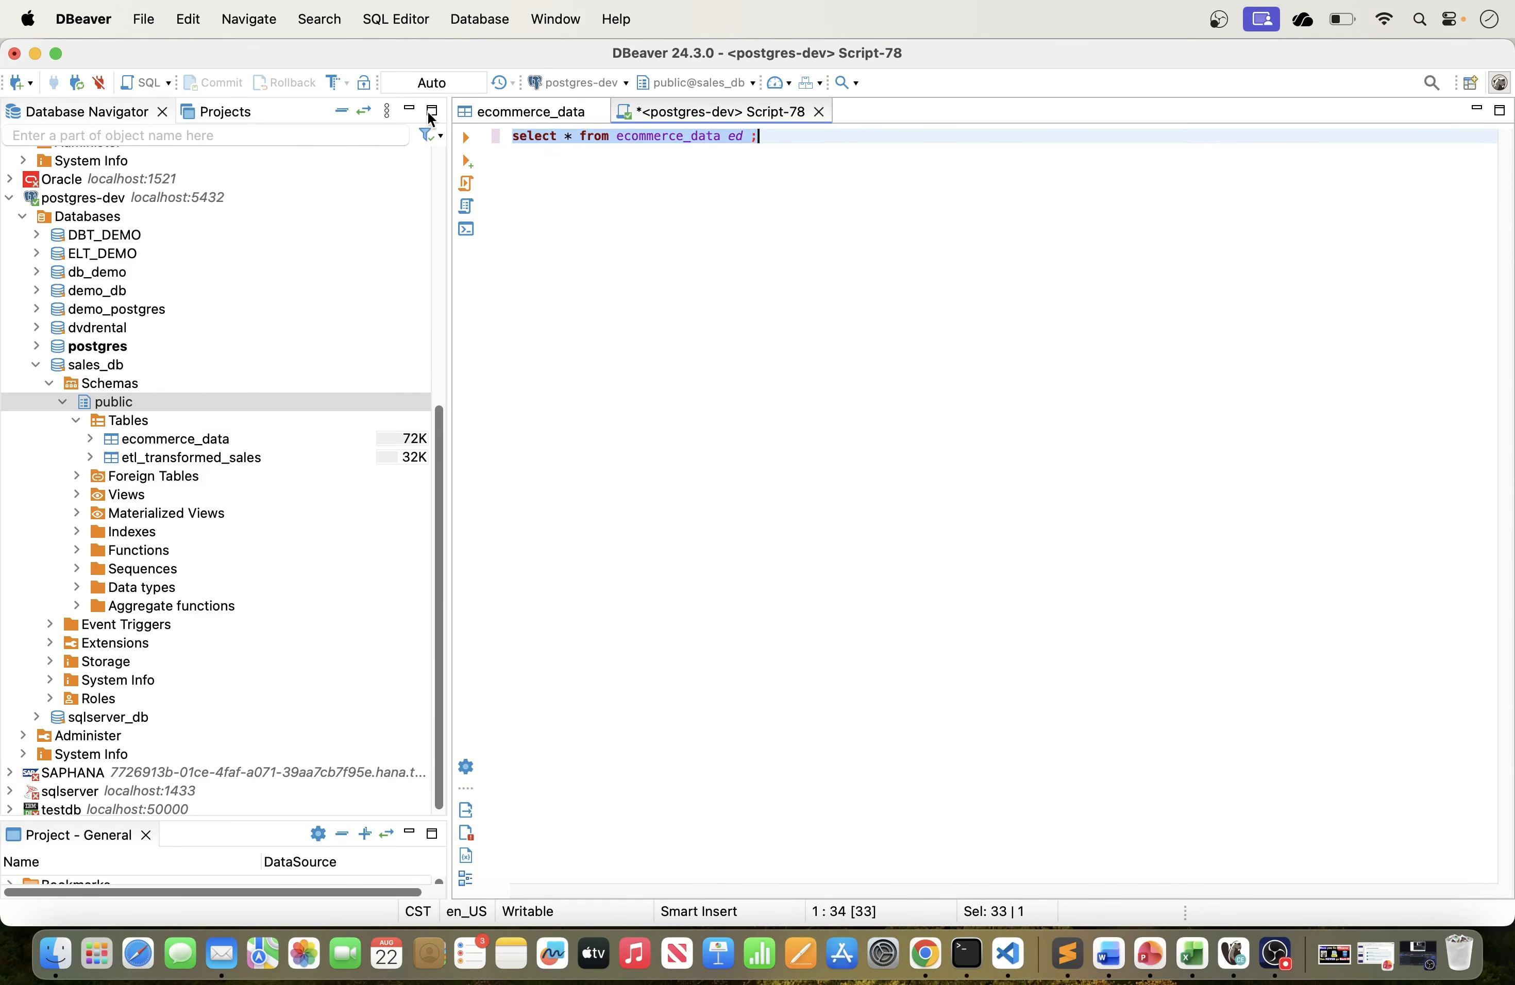
pyautogui.click(466, 136)
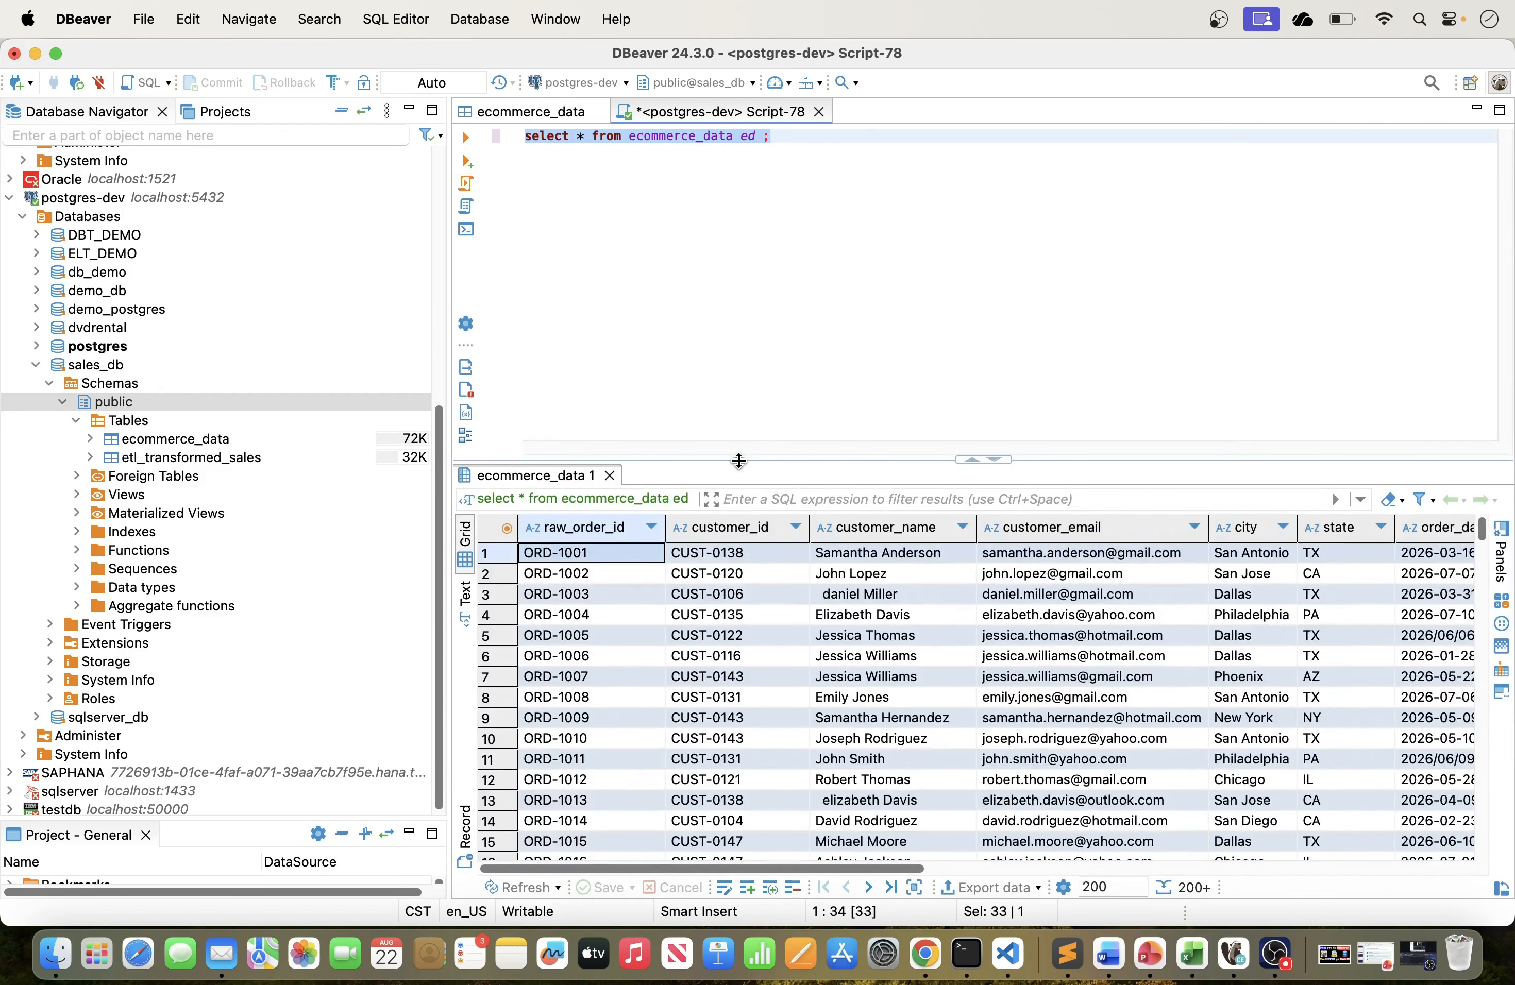
# Enlarge the query results area and examine the result columns through ingestion_timestamp.
pyautogui.moveTo(729, 364); pyautogui.dragTo(729, 320)
pyautogui.moveTo(446, 345); pyautogui.dragTo(294, 351)
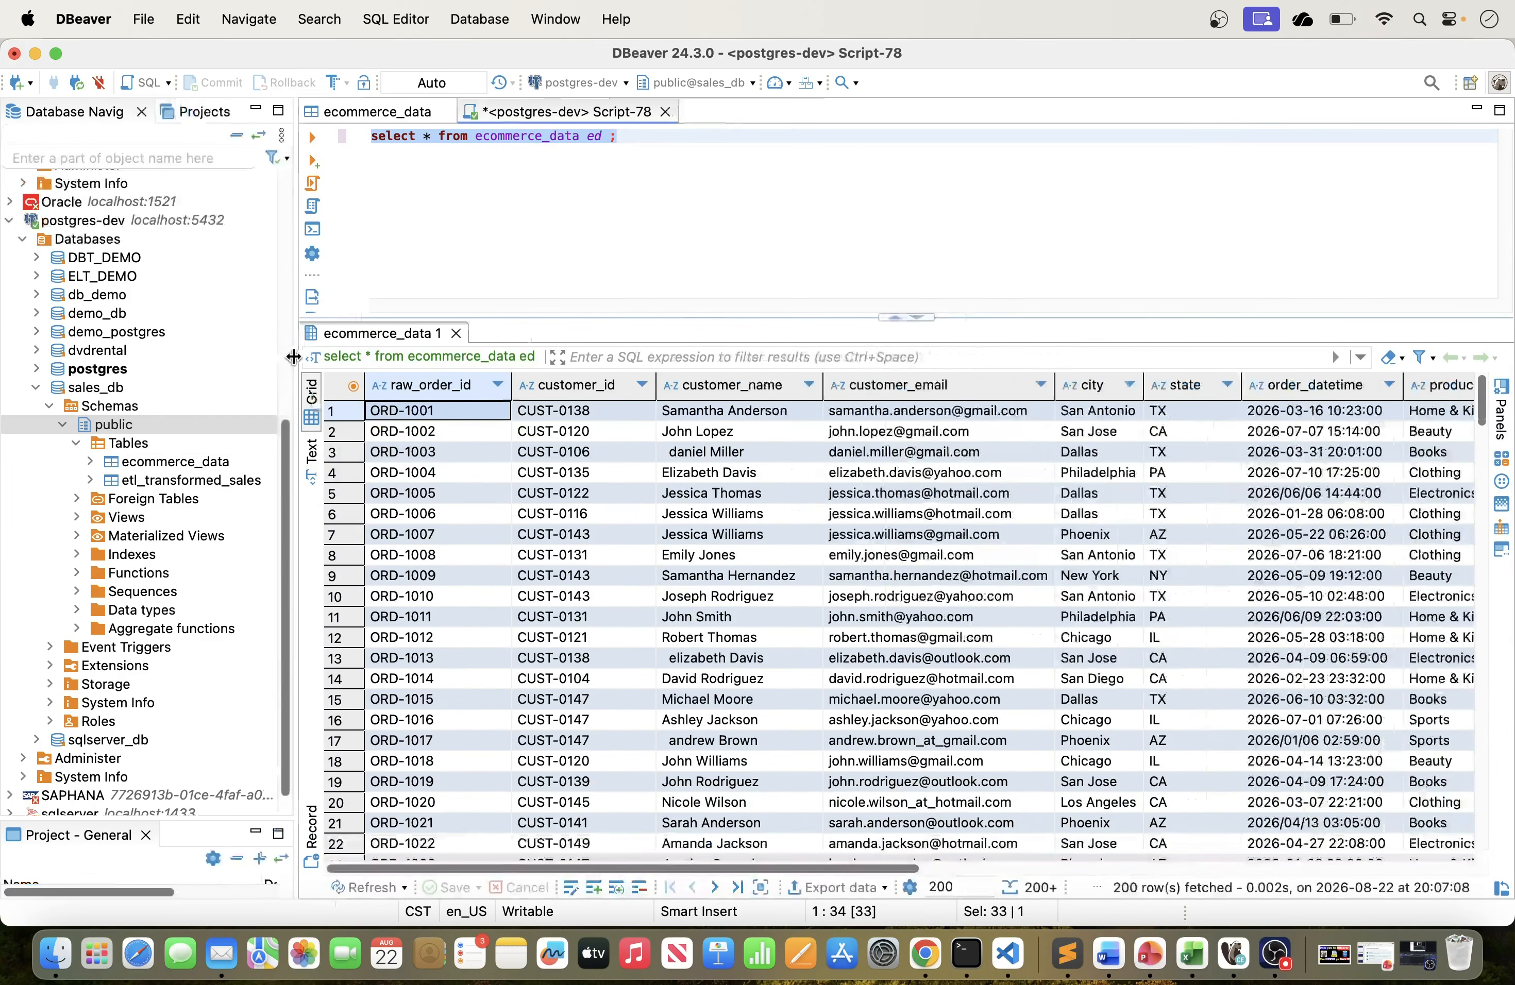
pyautogui.moveTo(721, 869); pyautogui.dragTo(1289, 869)
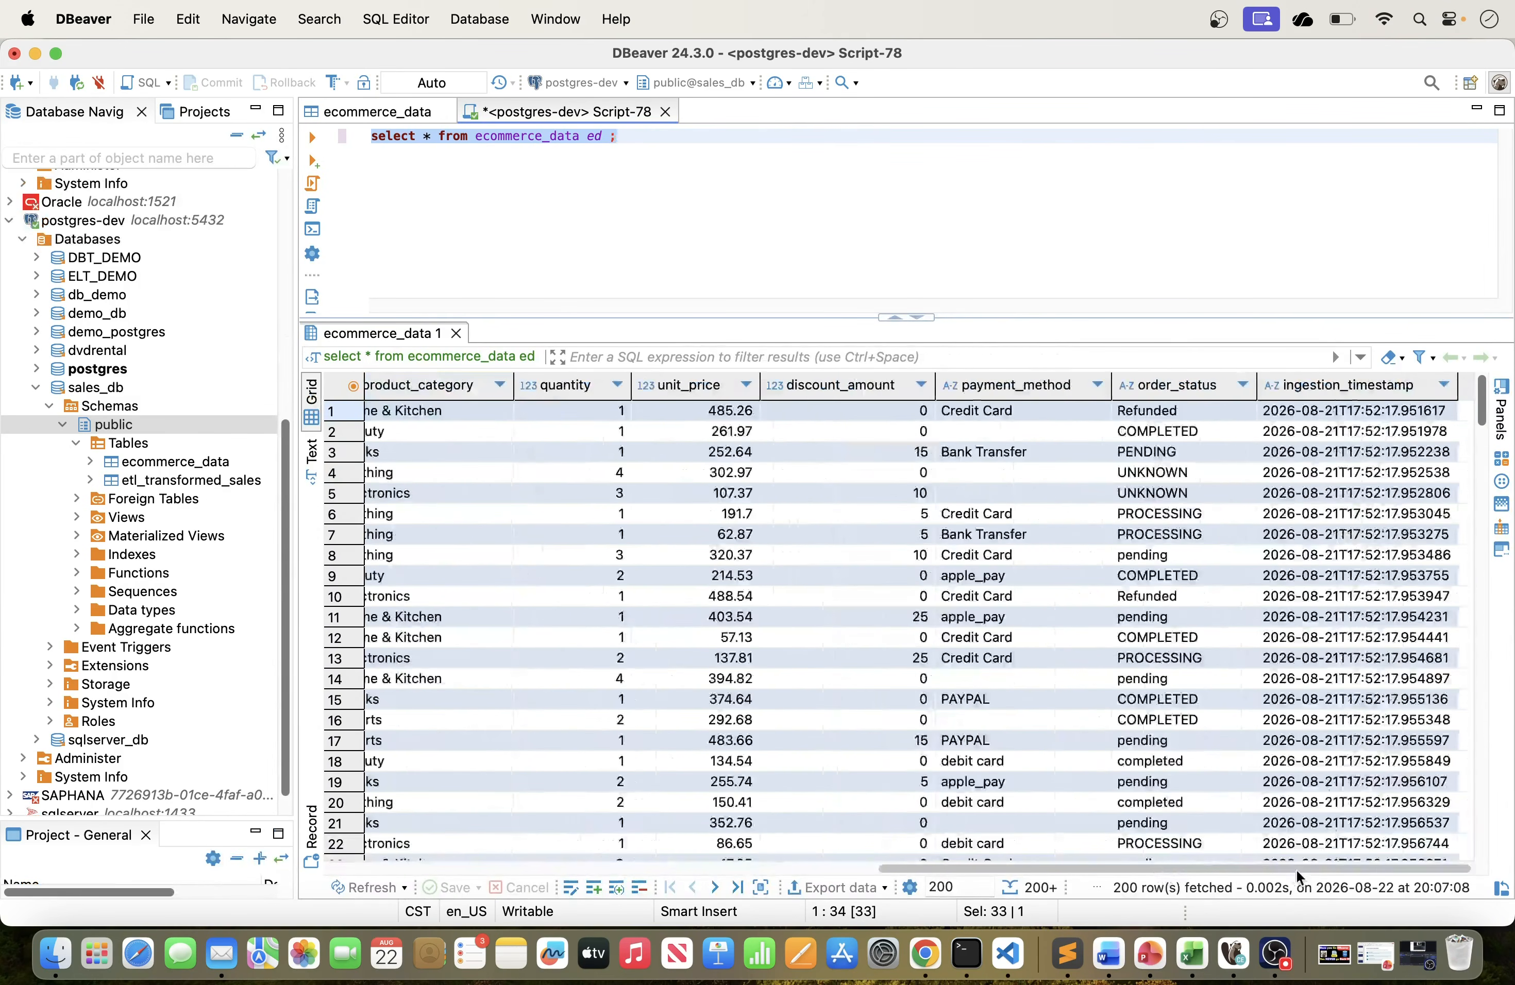
# Add the condition where order_status ='COMPLETED' to the ecommerce_data query, run it and review the returned rows.
pyautogui.click(661, 144)
pyautogui.press('BackSpace')
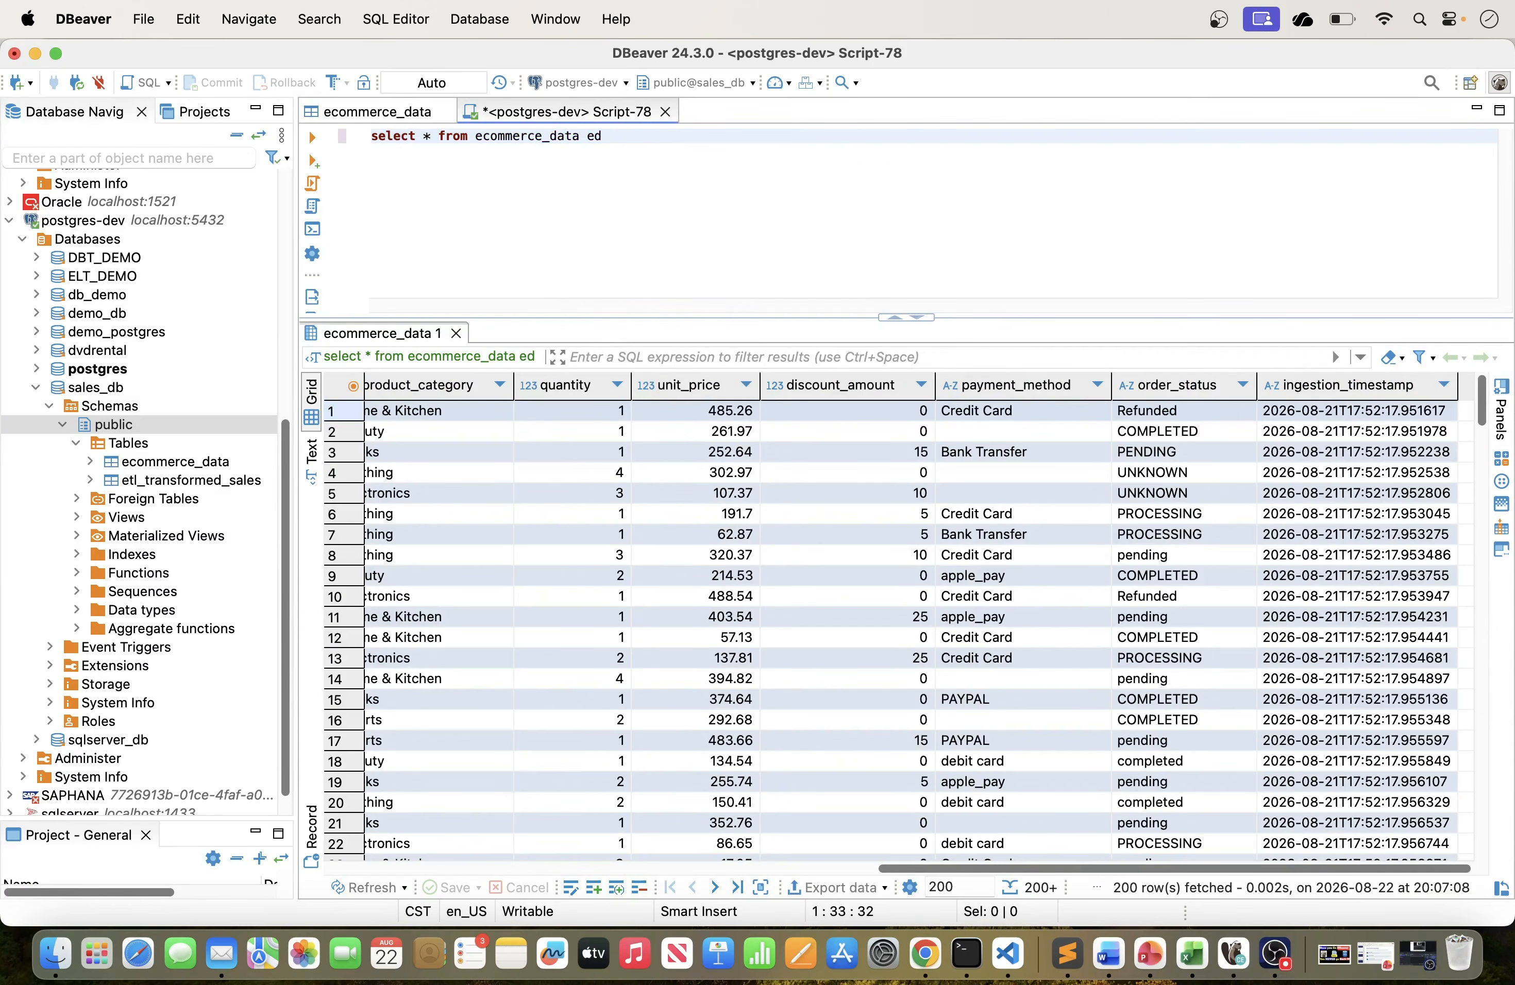
pyautogui.write('where order')
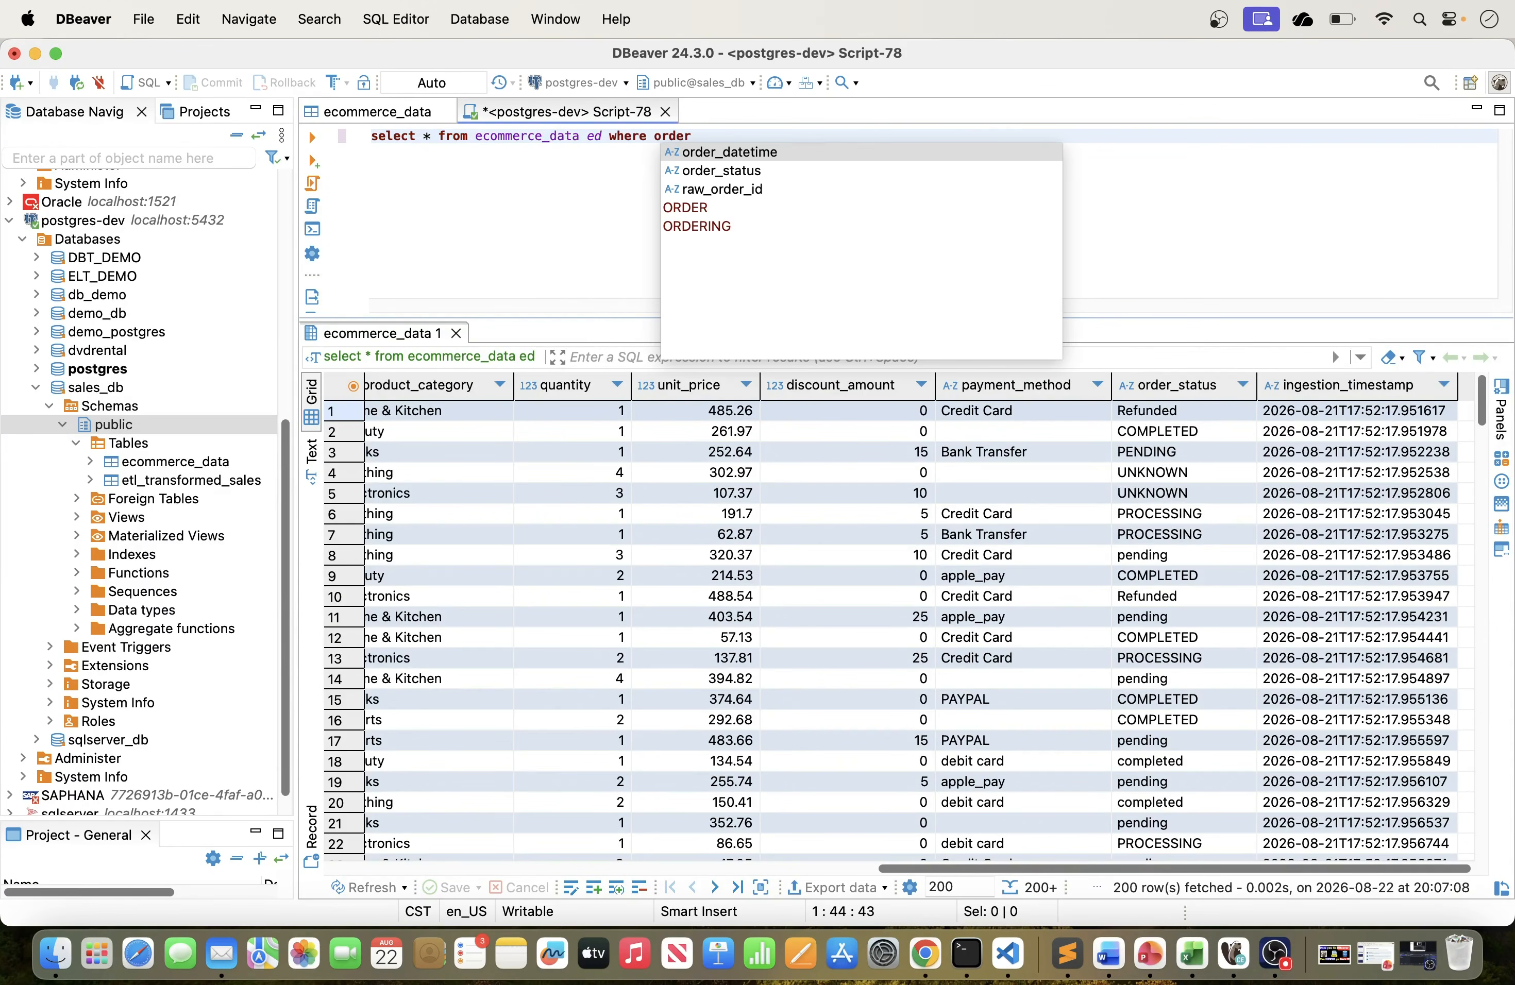
pyautogui.write("_status ='")
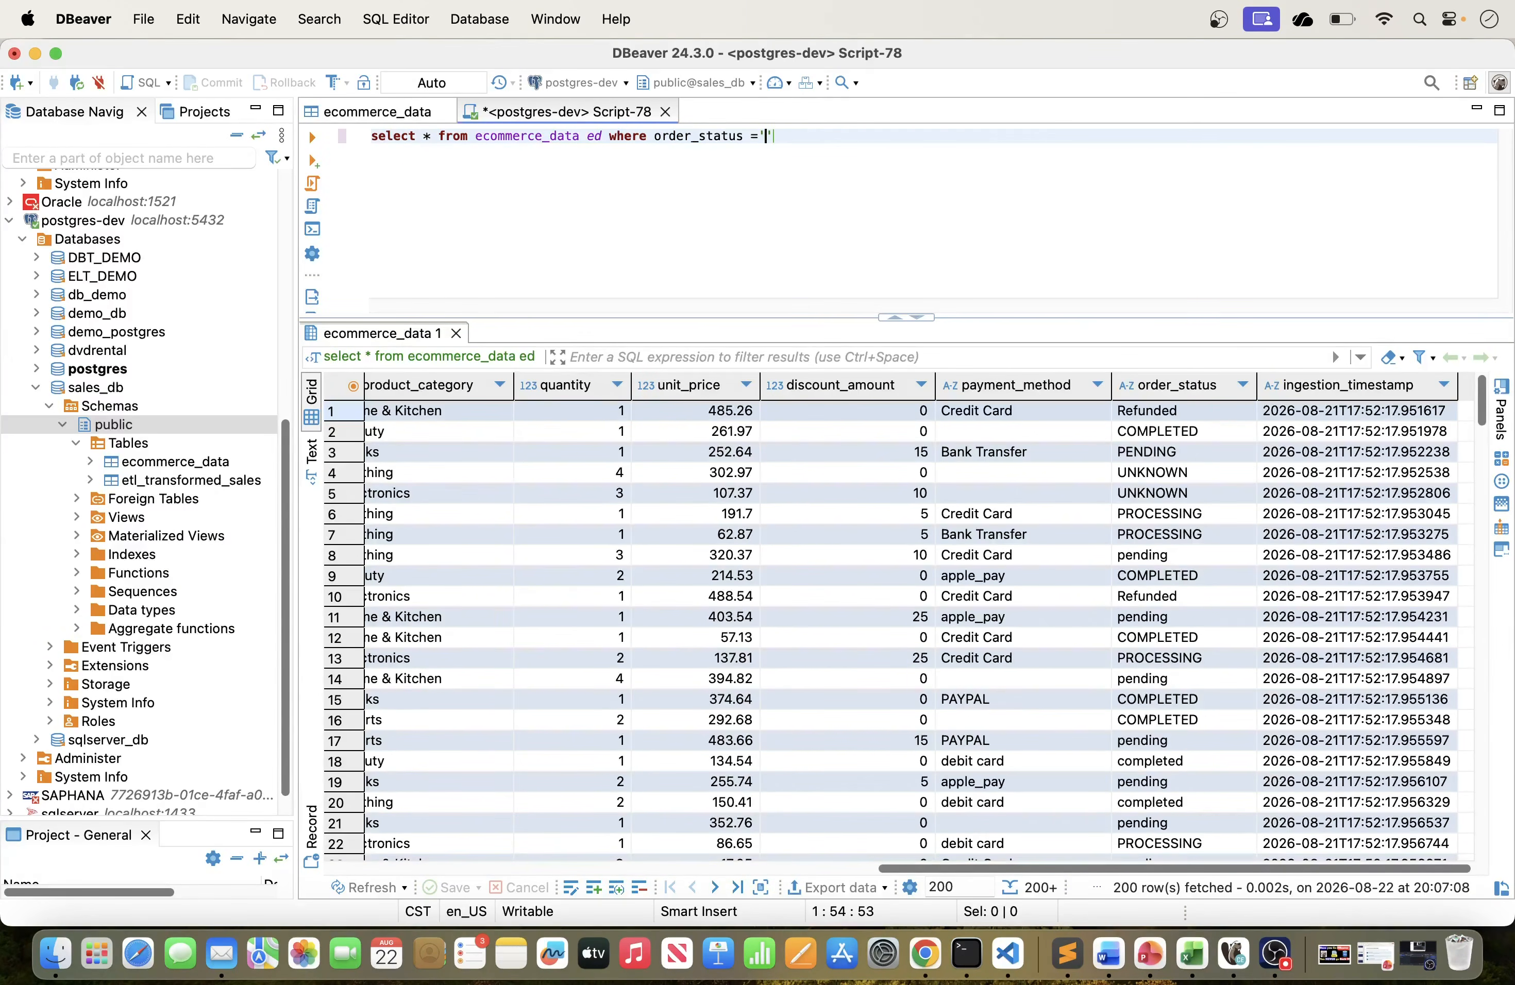
pyautogui.write('COMPLETED')
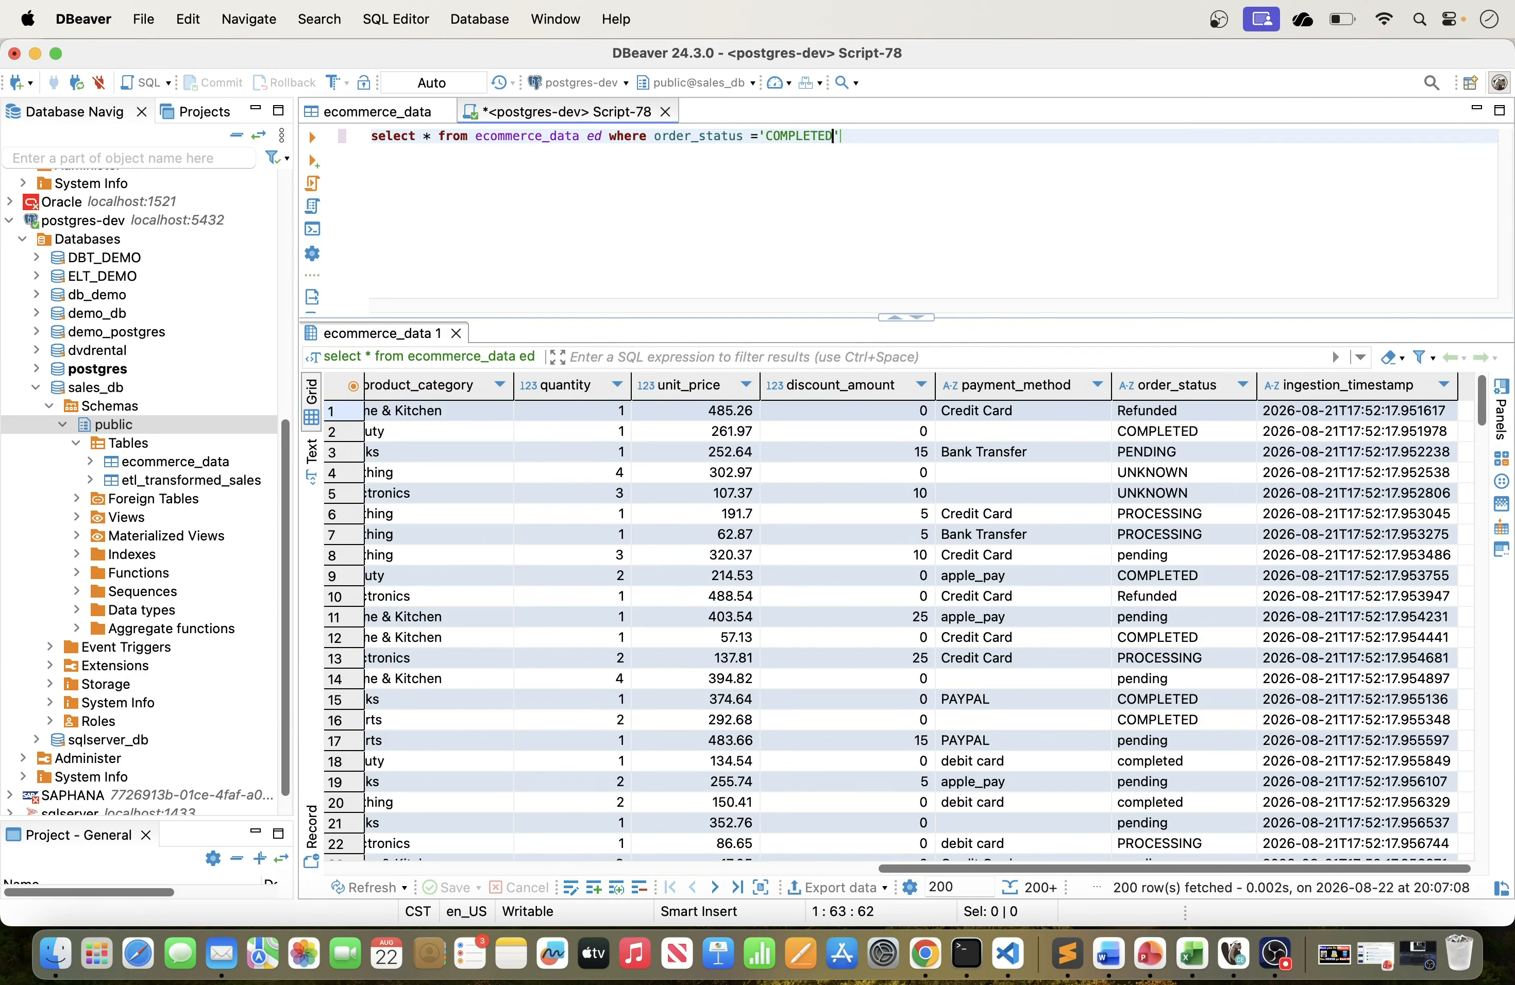
pyautogui.press('super+a')
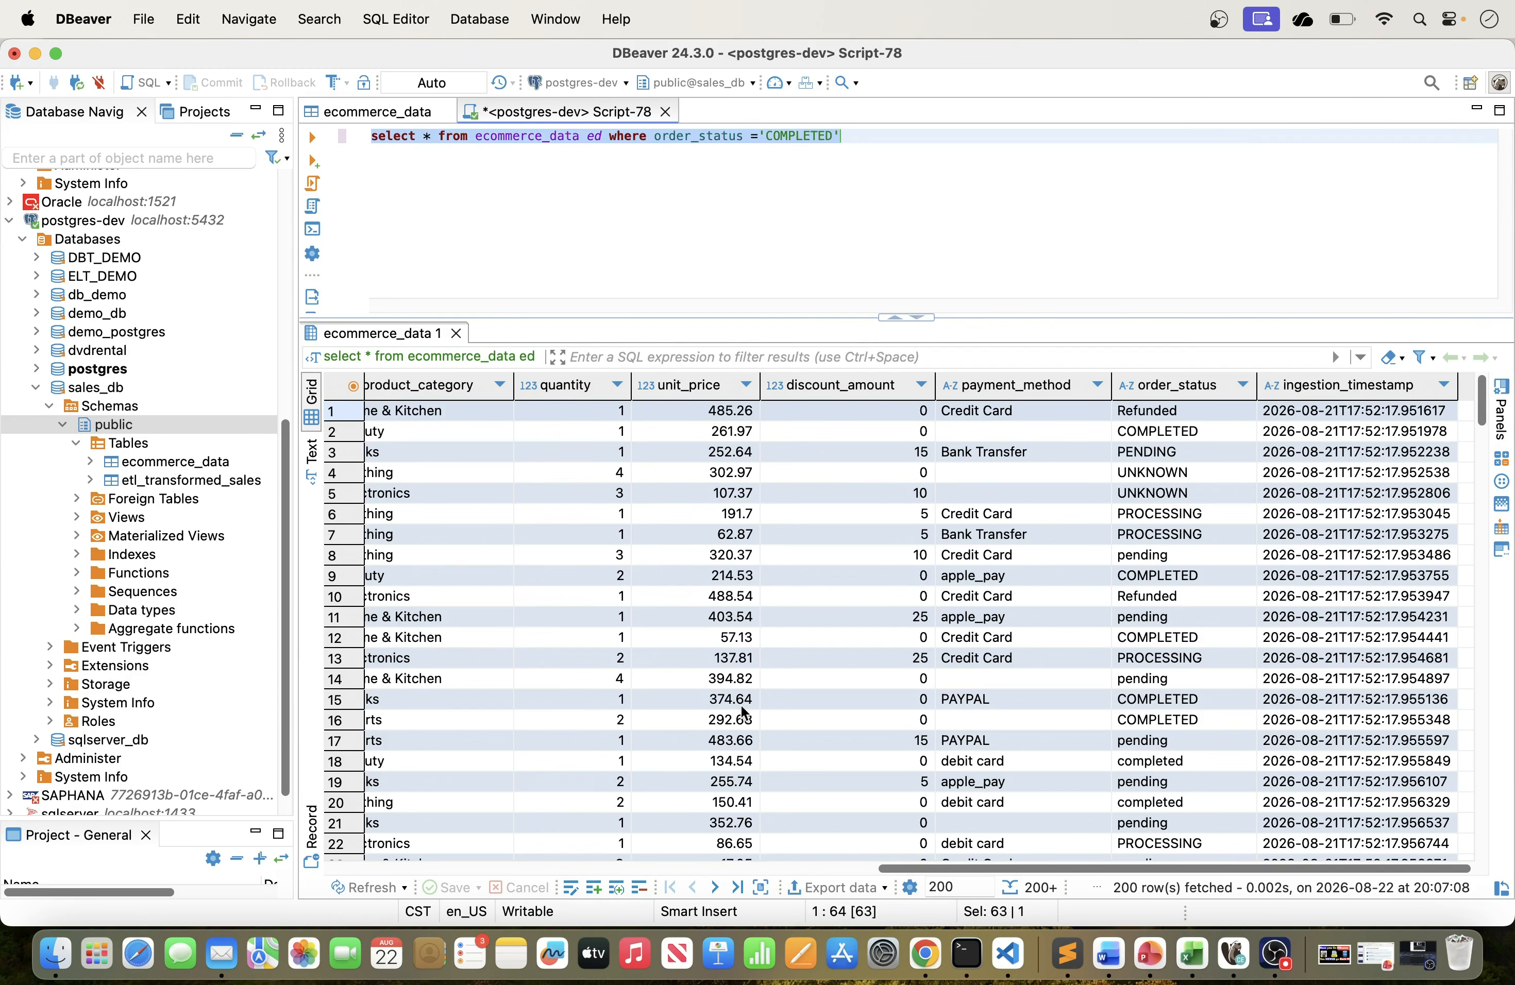
pyautogui.click(314, 138)
pyautogui.scroll(-2, 1218, 572)
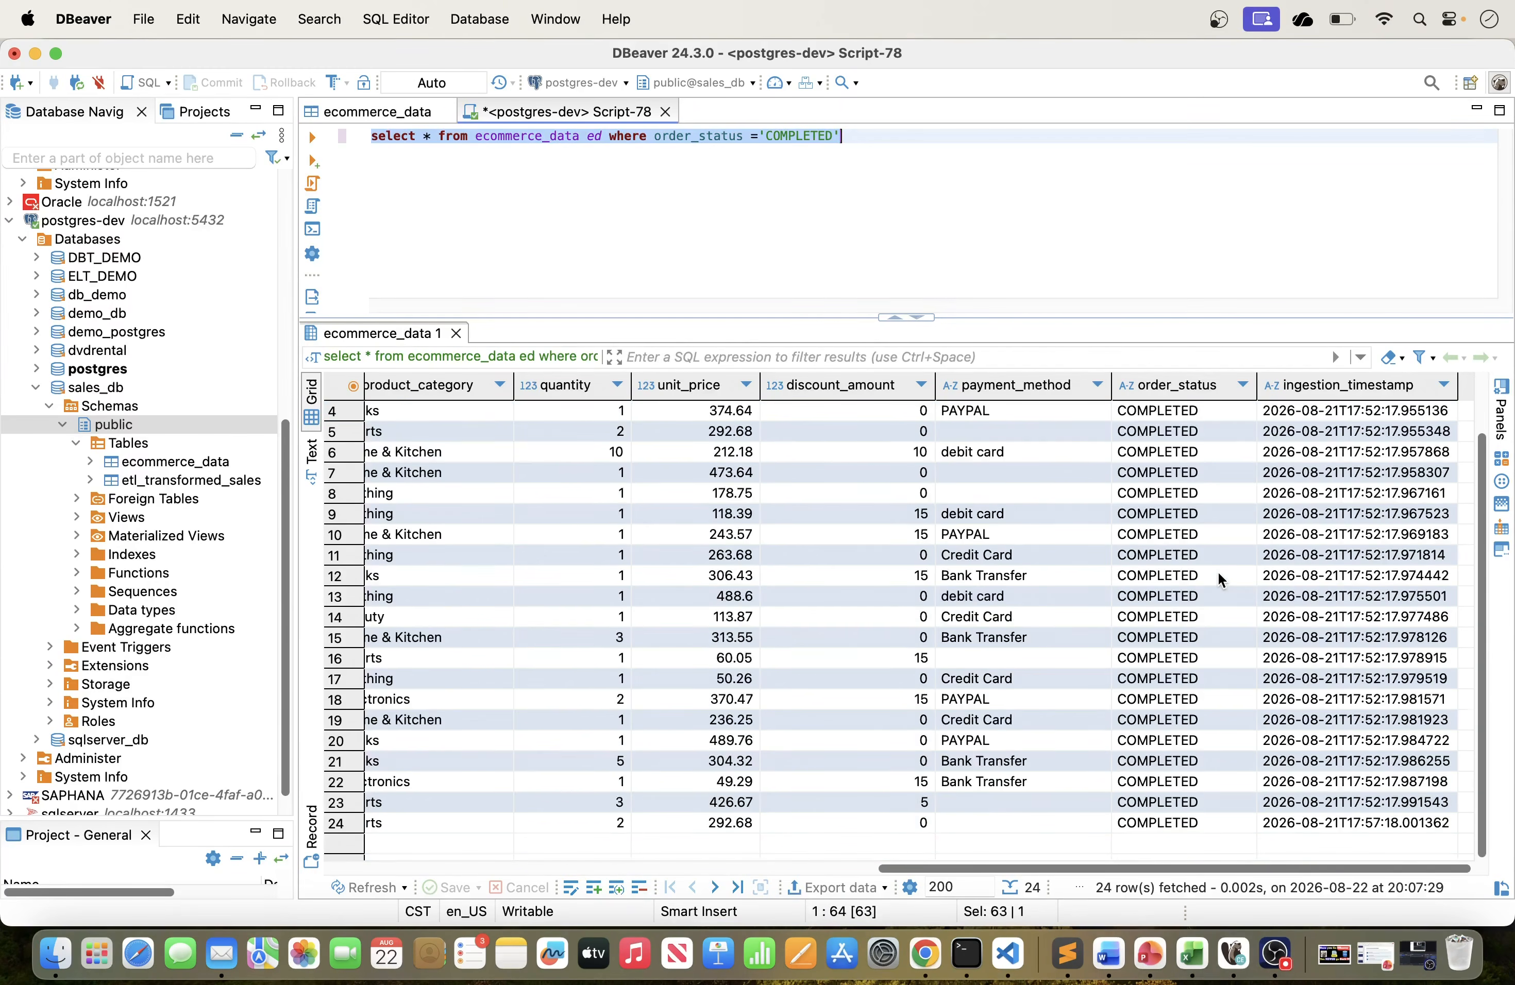
pyautogui.scroll(2, 1218, 572)
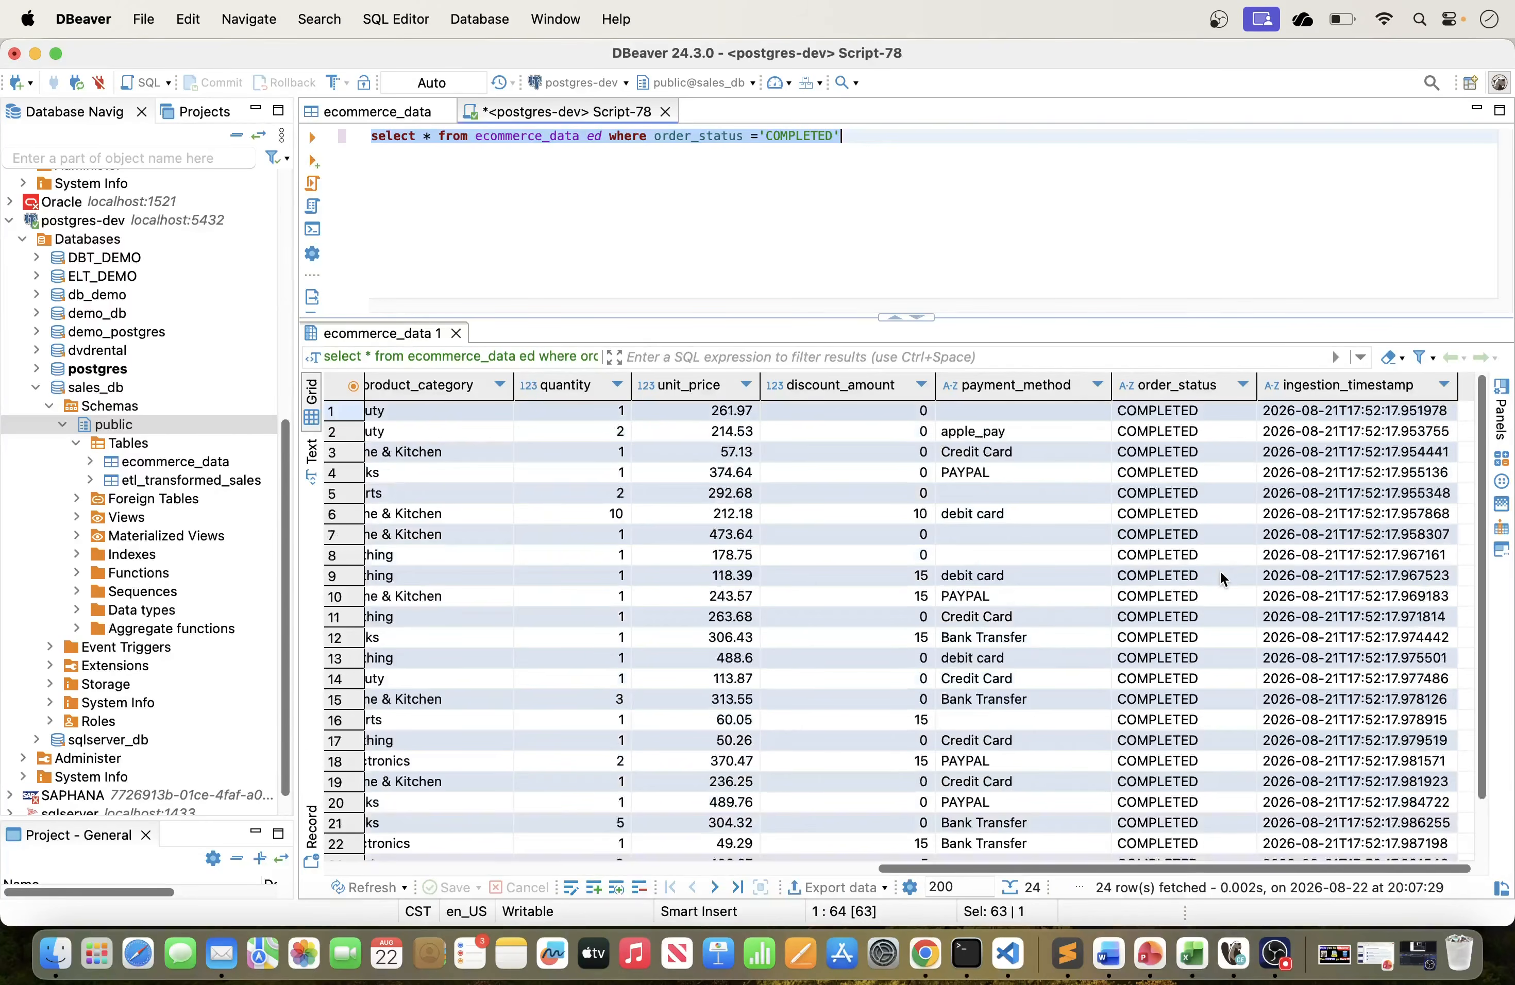
# Comment out the where clause with --, rerun the query and look over the unfiltered rows from the raw_order_id column.
pyautogui.click(700, 194)
pyautogui.click(612, 132)
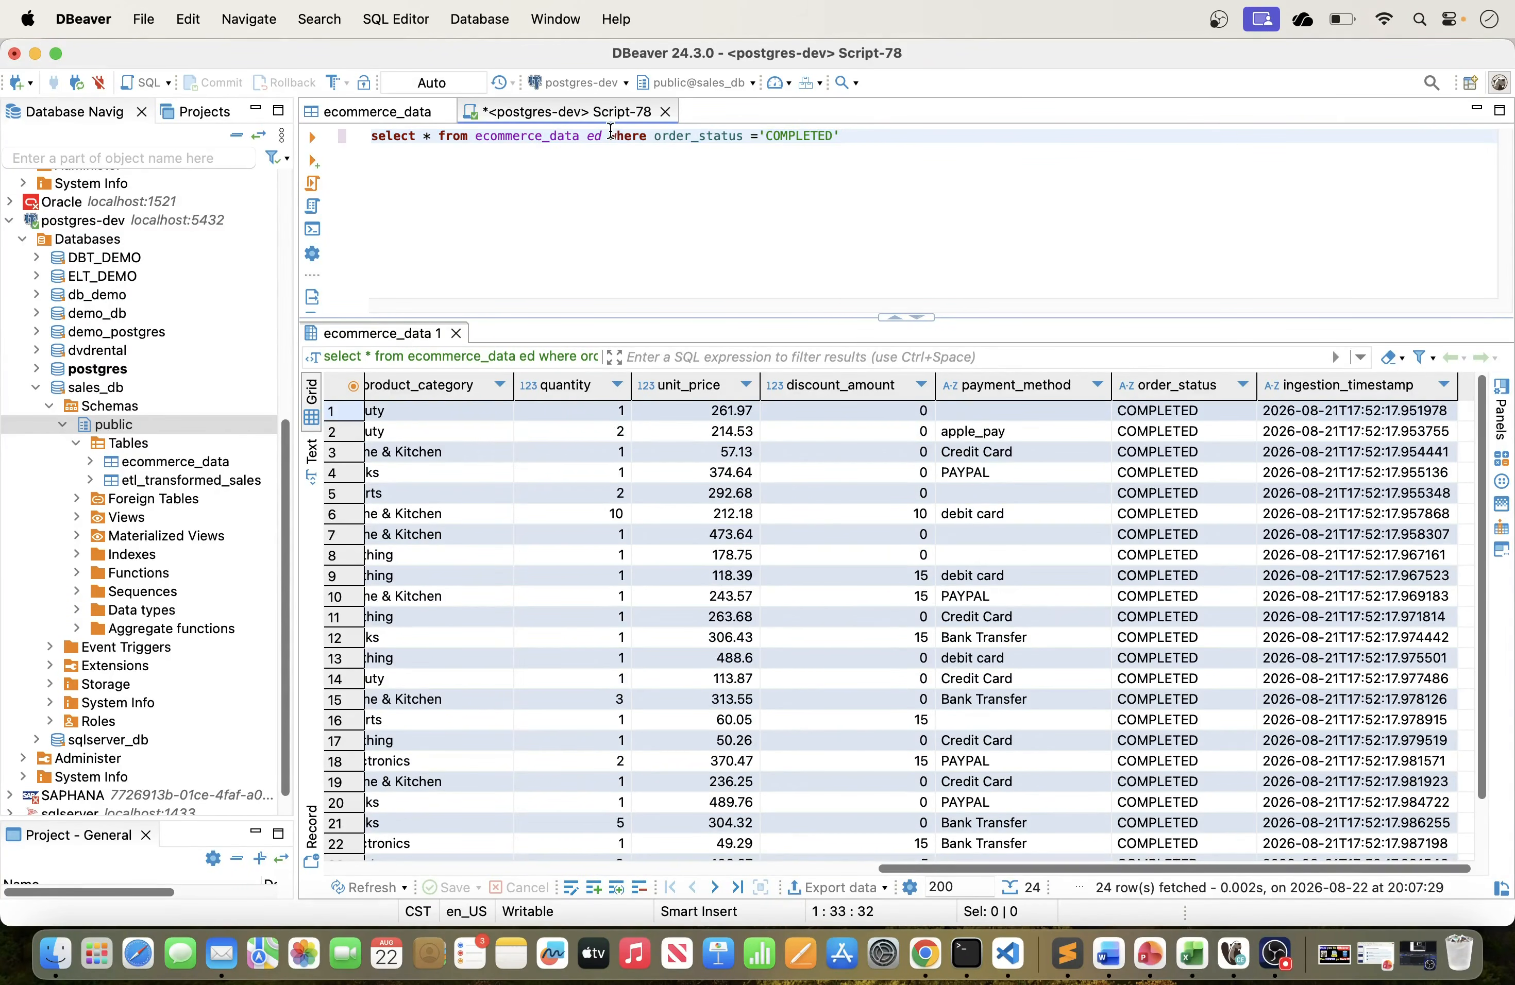
pyautogui.write('--')
pyautogui.press('super+a')
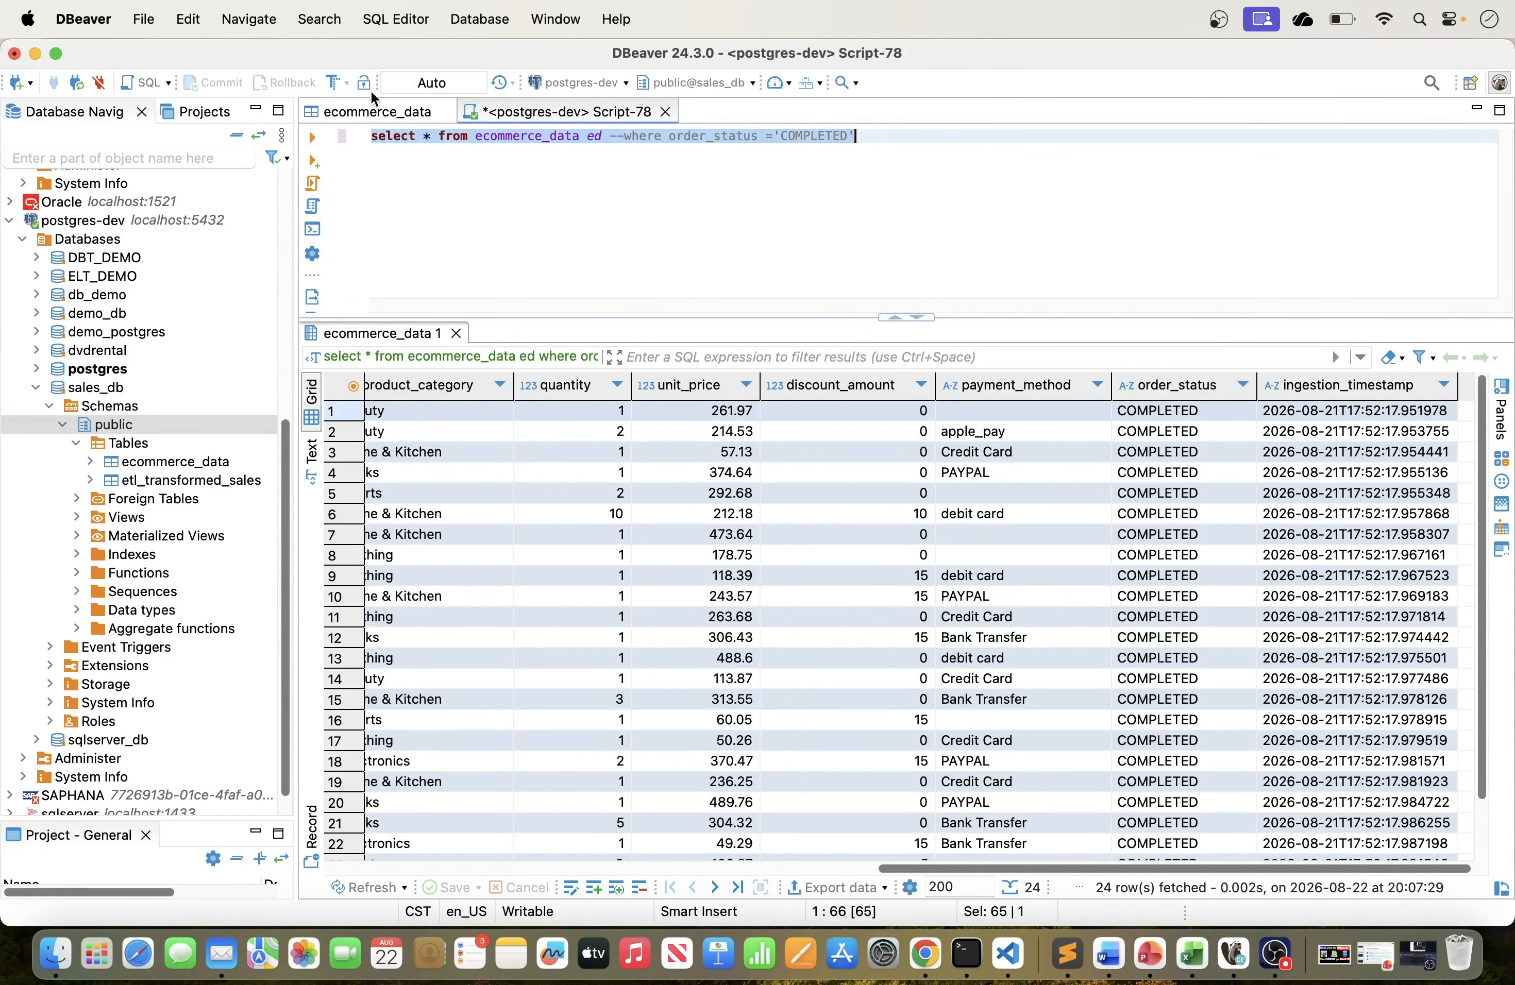
pyautogui.click(311, 137)
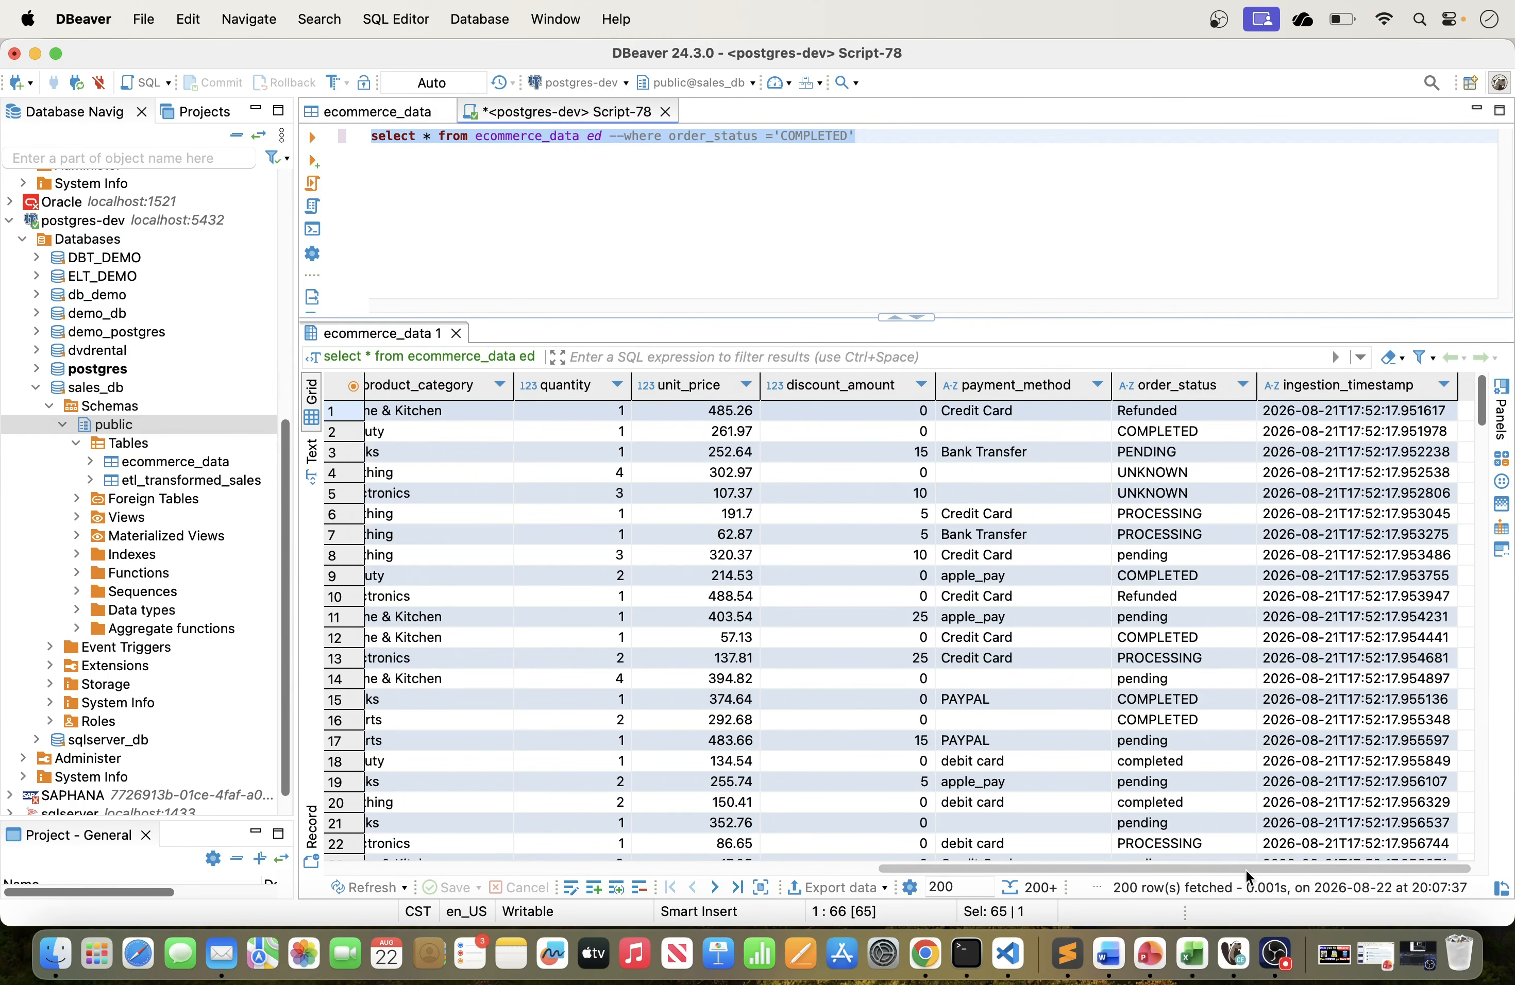
pyautogui.moveTo(1249, 865); pyautogui.dragTo(696, 850)
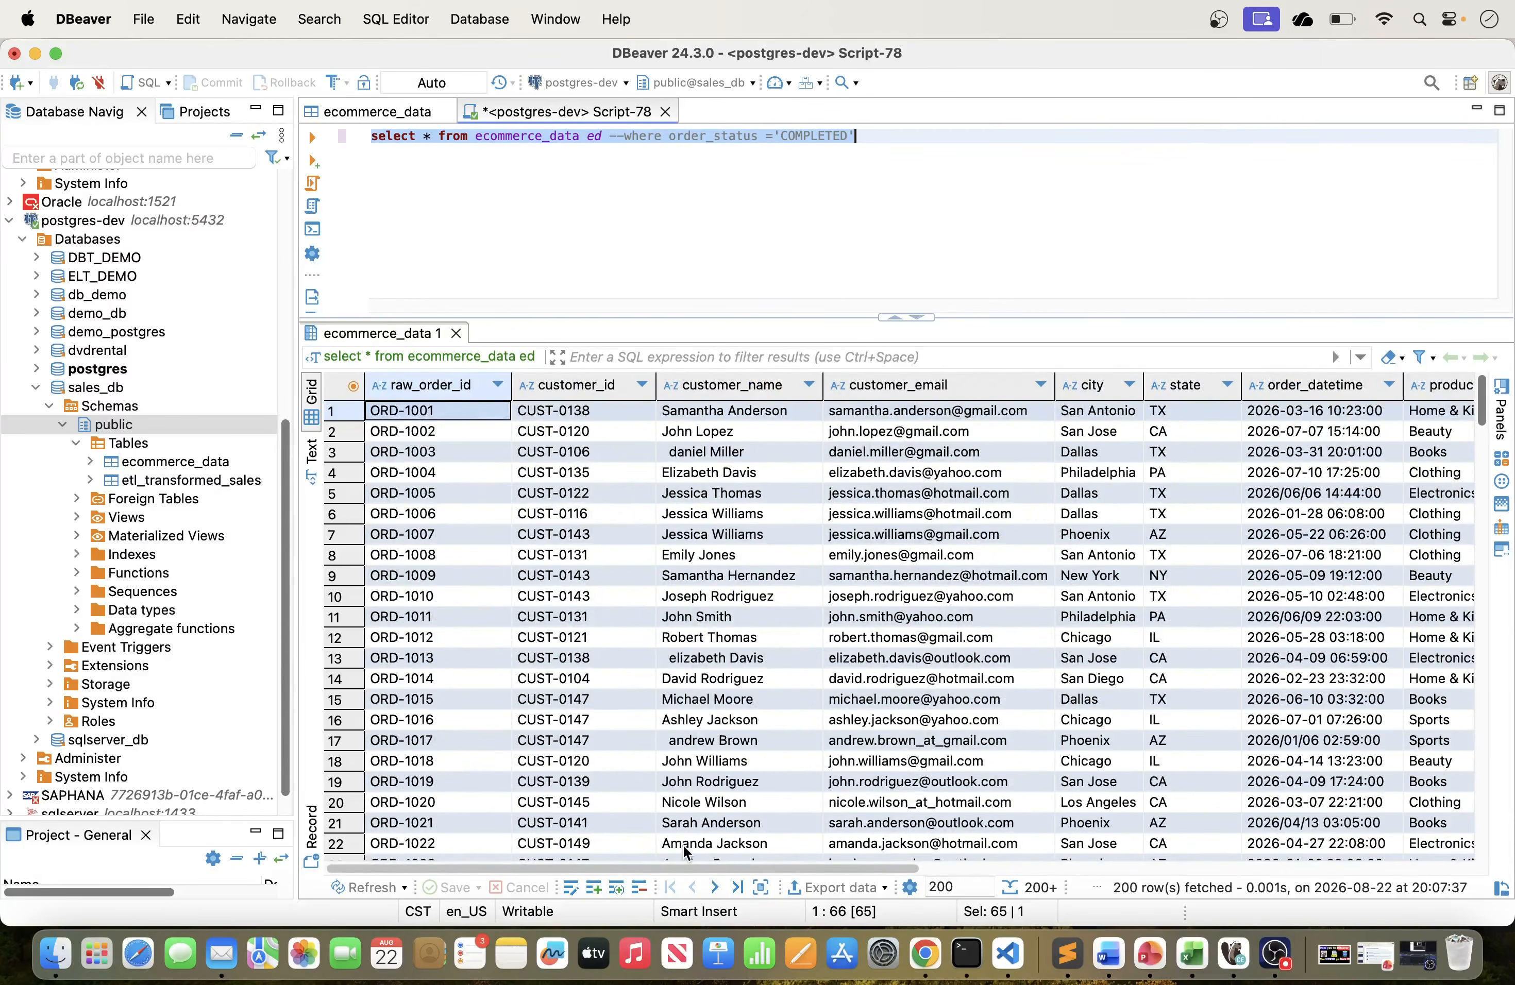
pyautogui.scroll(-4, 1168, 625)
pyautogui.scroll(4, 1168, 627)
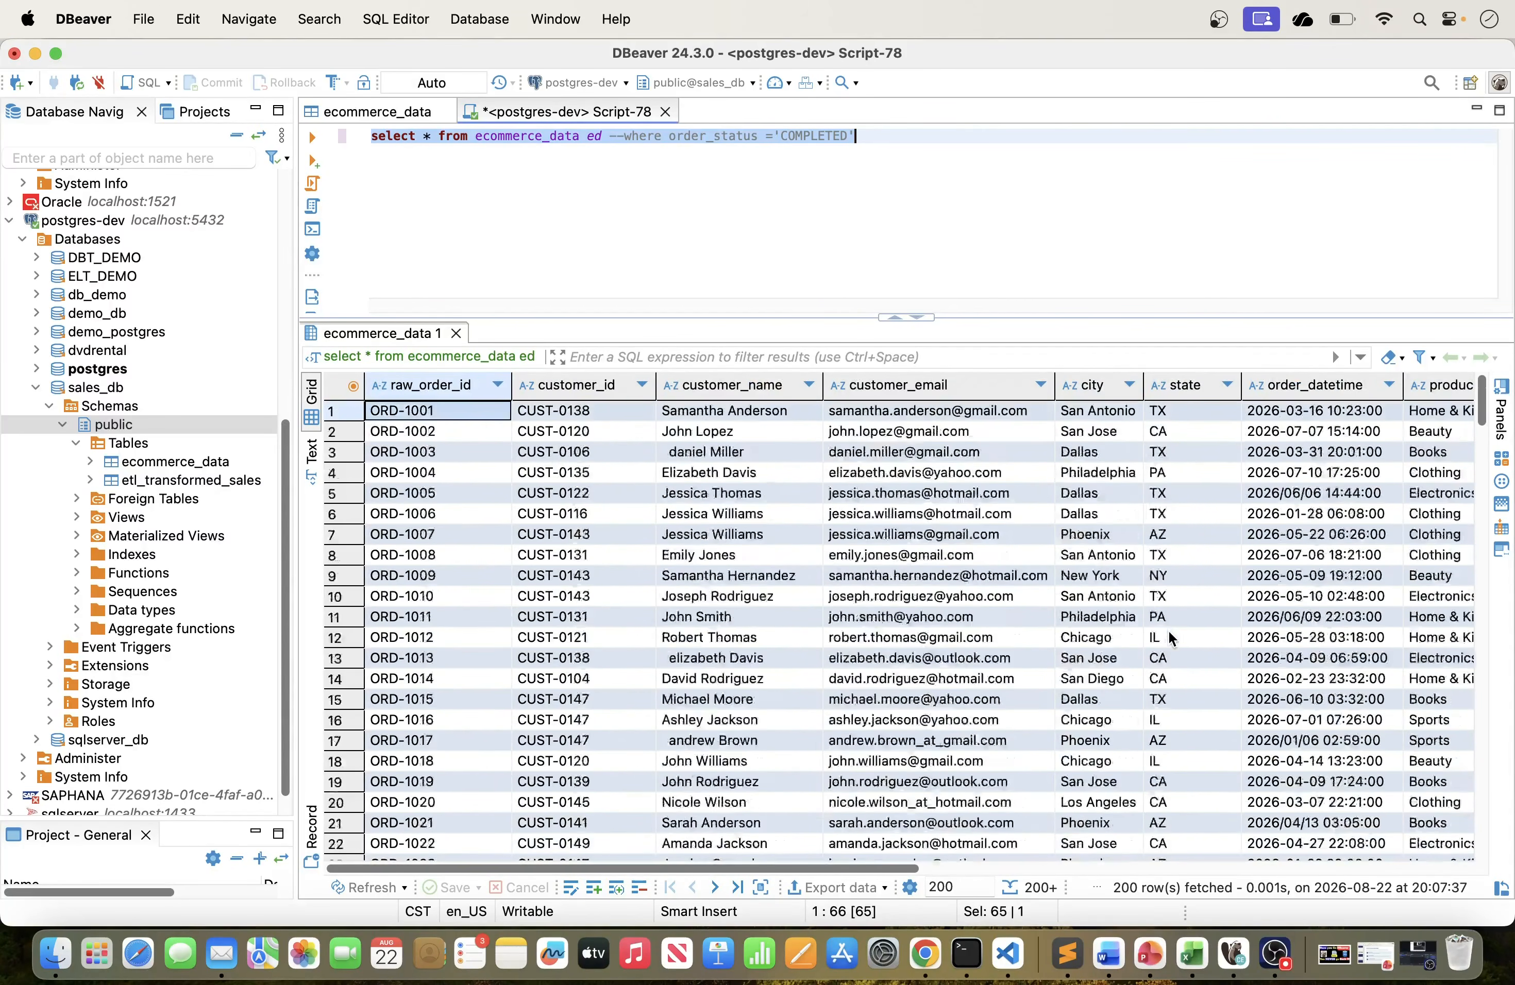
# Uncomment the where clause and replace its order_status column with state.
pyautogui.click(617, 166)
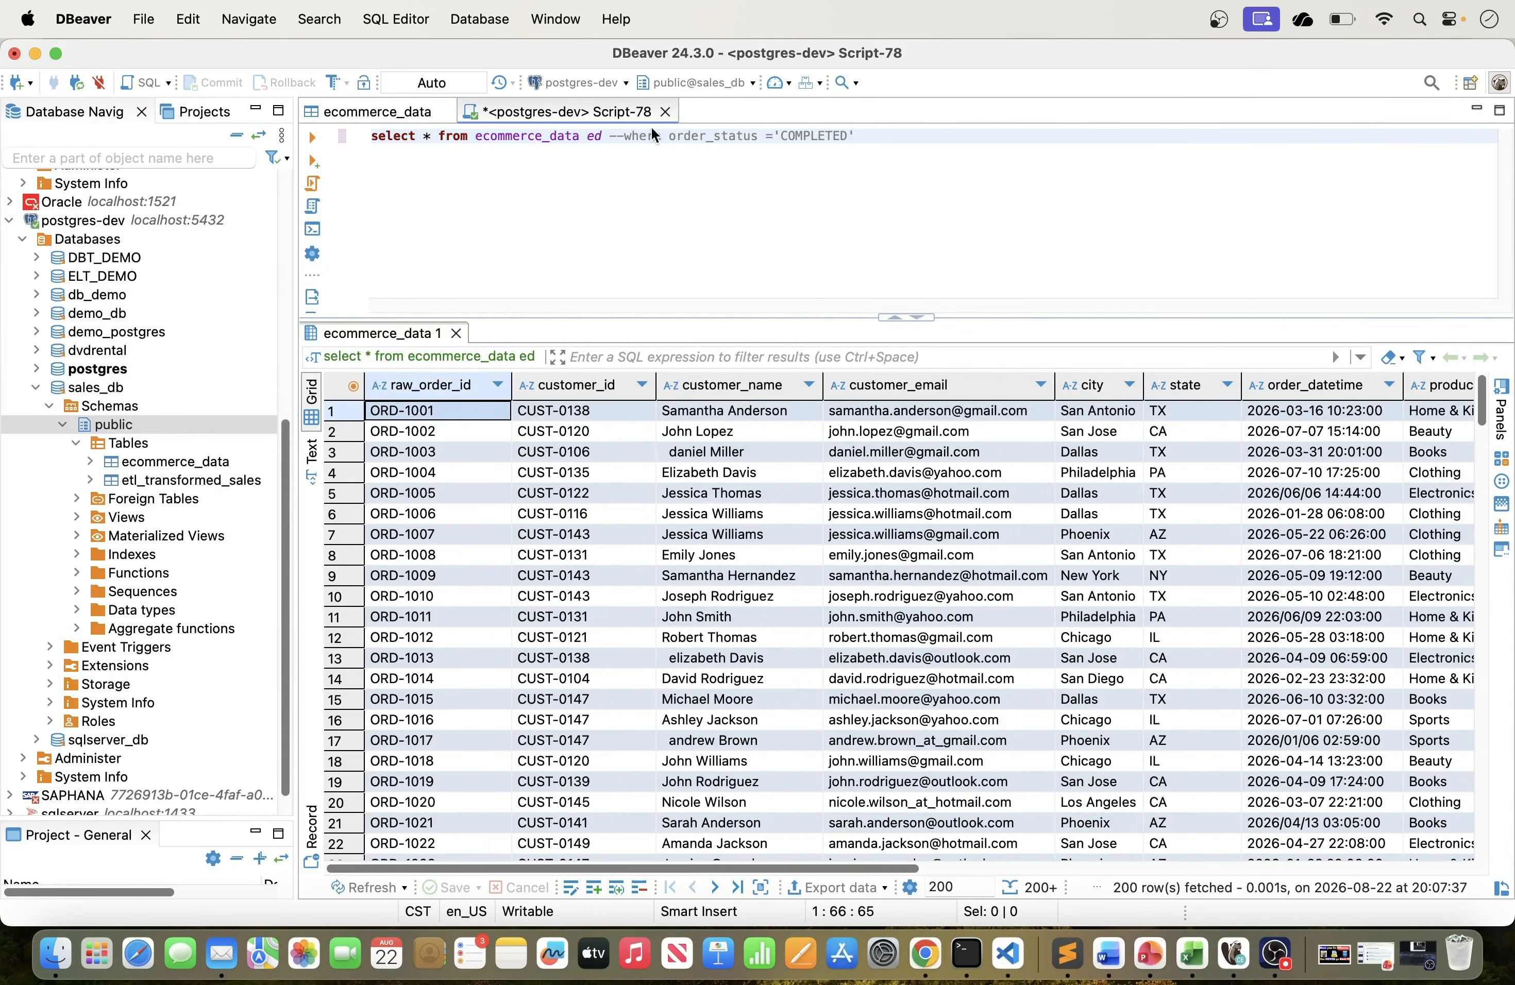
pyautogui.click(613, 139)
pyautogui.click(625, 137)
pyautogui.press('BackSpace')
pyautogui.press('BackSpace')
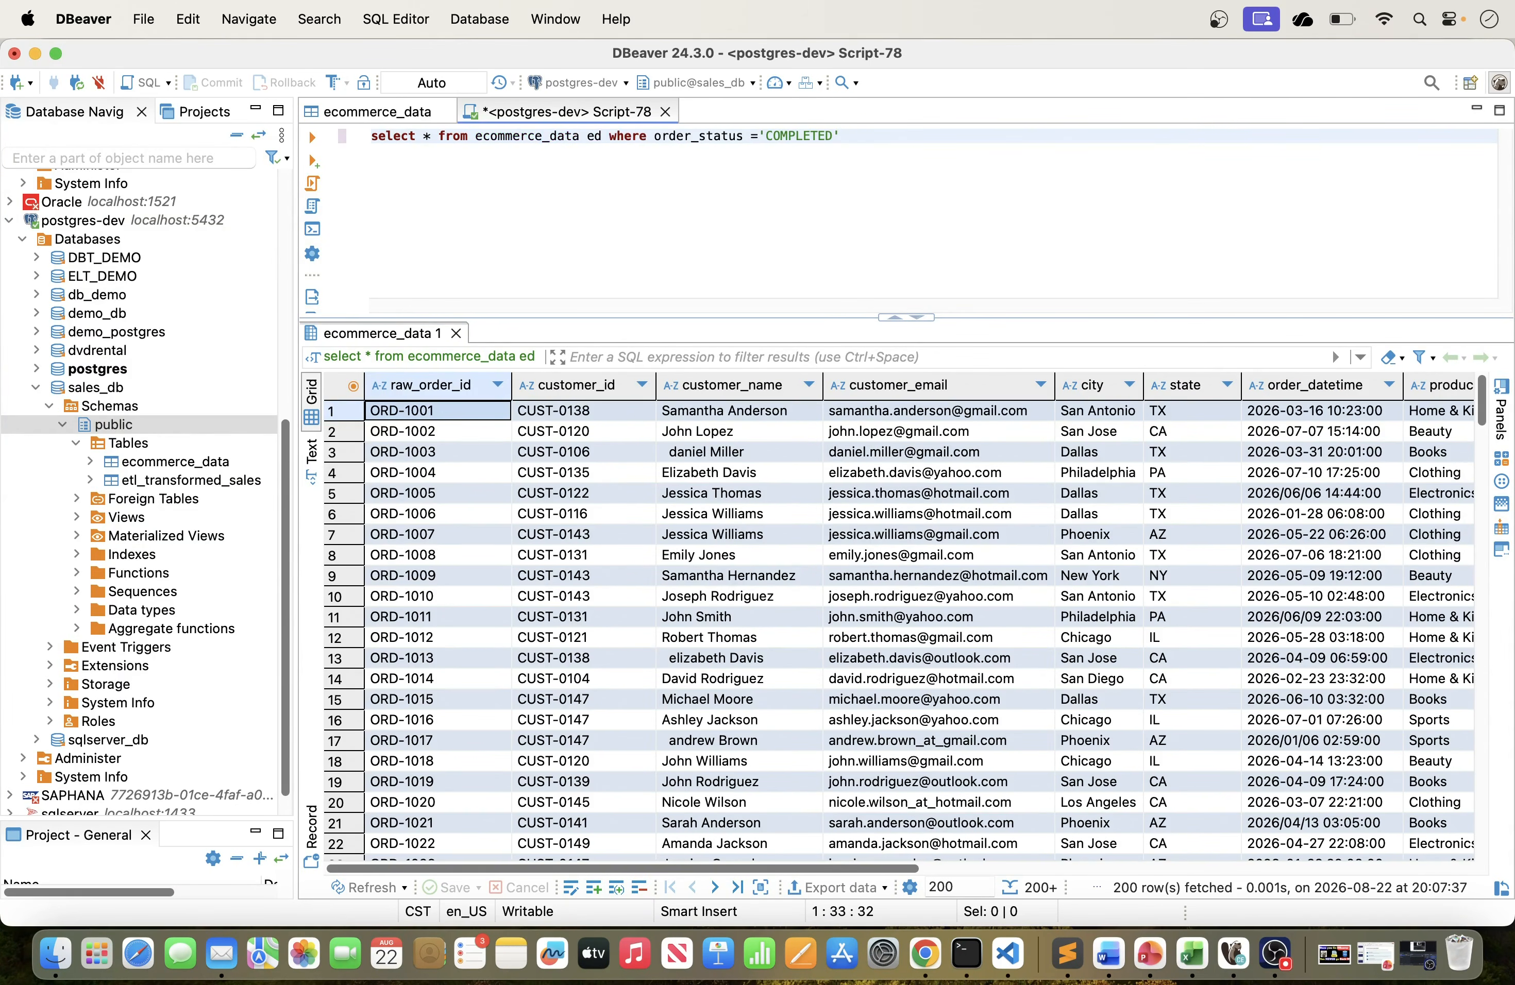
pyautogui.click(744, 137)
pyautogui.press('BackSpace')
pyautogui.press('BackSpace')
pyautogui.press('BackSpace')
pyautogui.press('BackSpace')
pyautogui.press('BackSpace')
pyautogui.press('BackSpace')
pyautogui.press('BackSpace')
pyautogui.press('BackSpace')
pyautogui.press('BackSpace')
pyautogui.press('BackSpace')
pyautogui.press('BackSpace')
pyautogui.press('BackSpace')
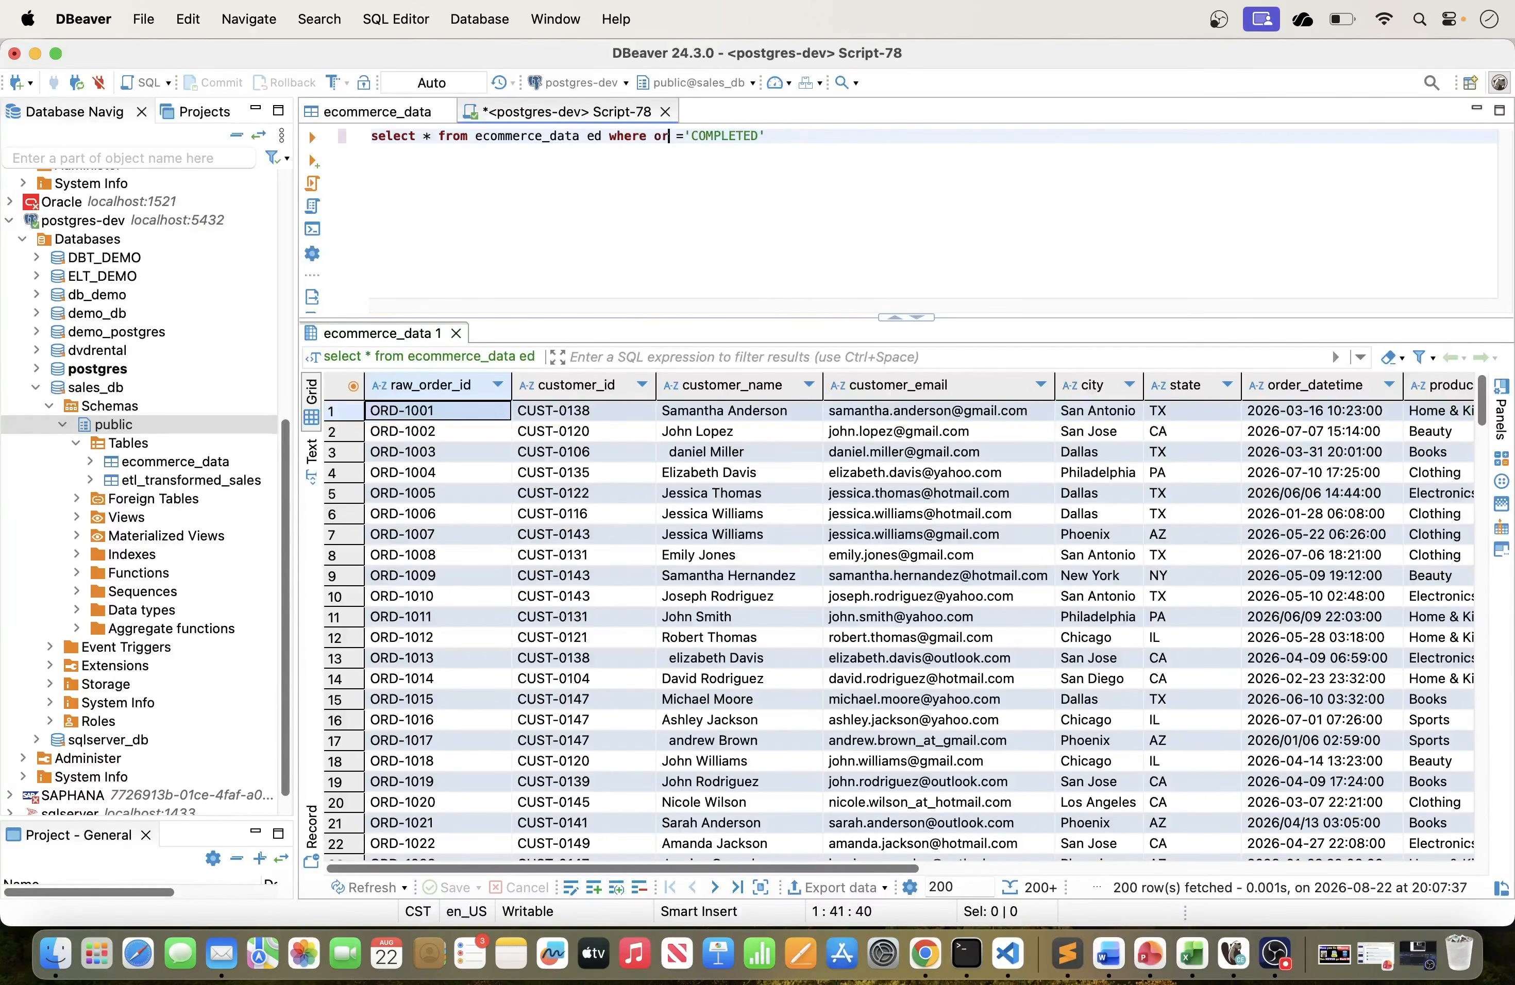
pyautogui.write('STATE')
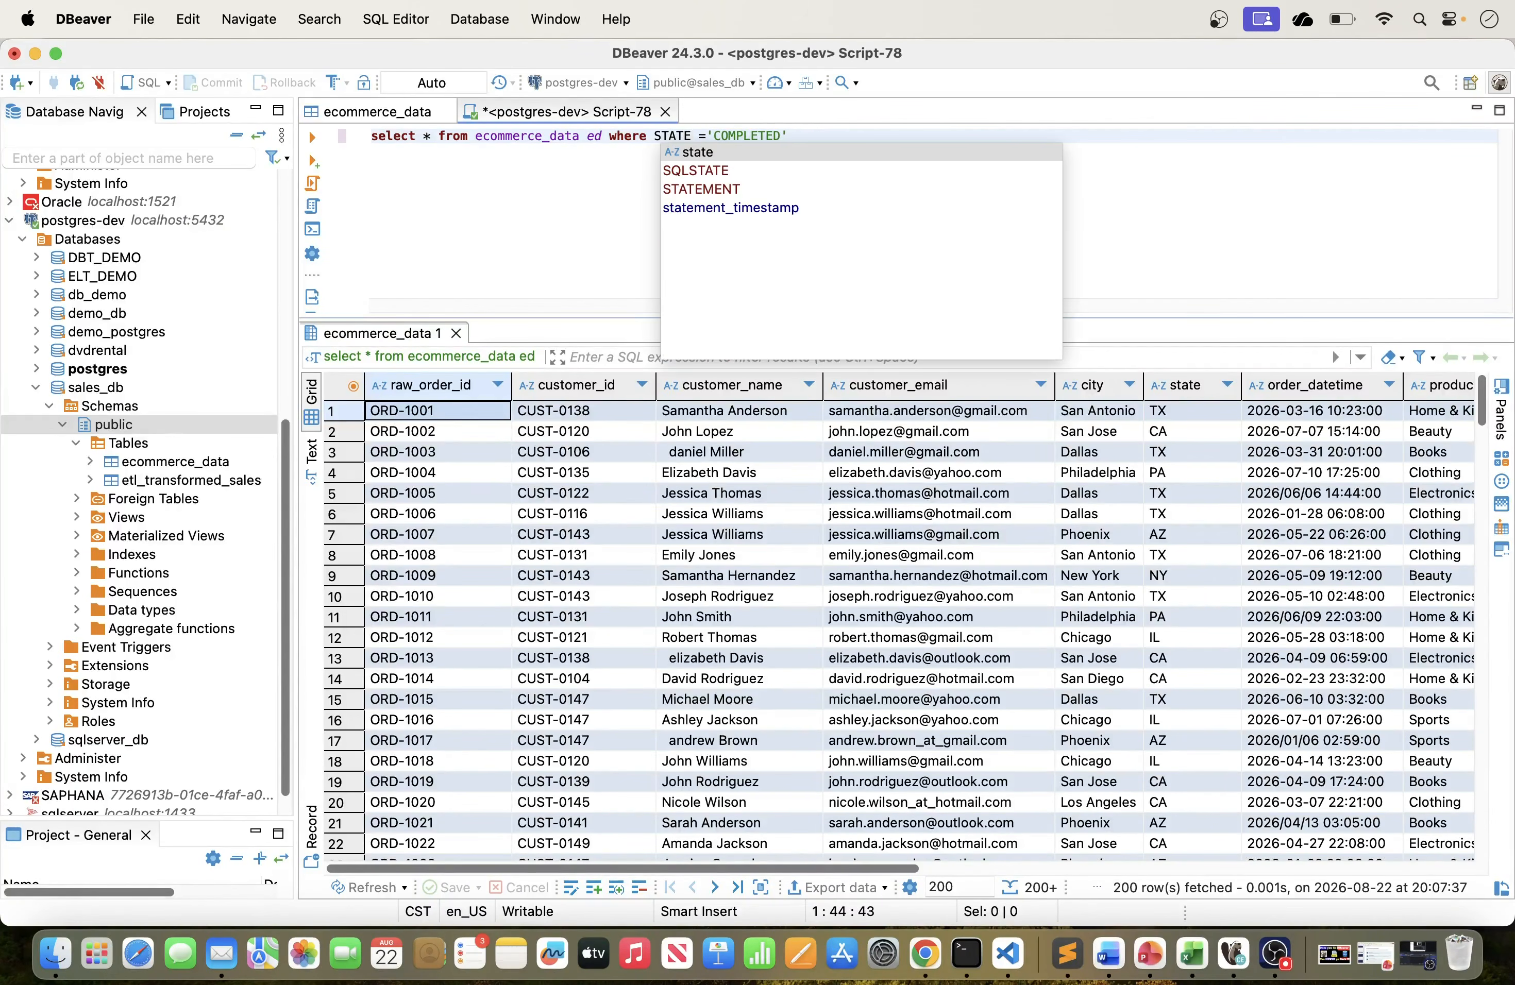
pyautogui.doubleClick(740, 152)
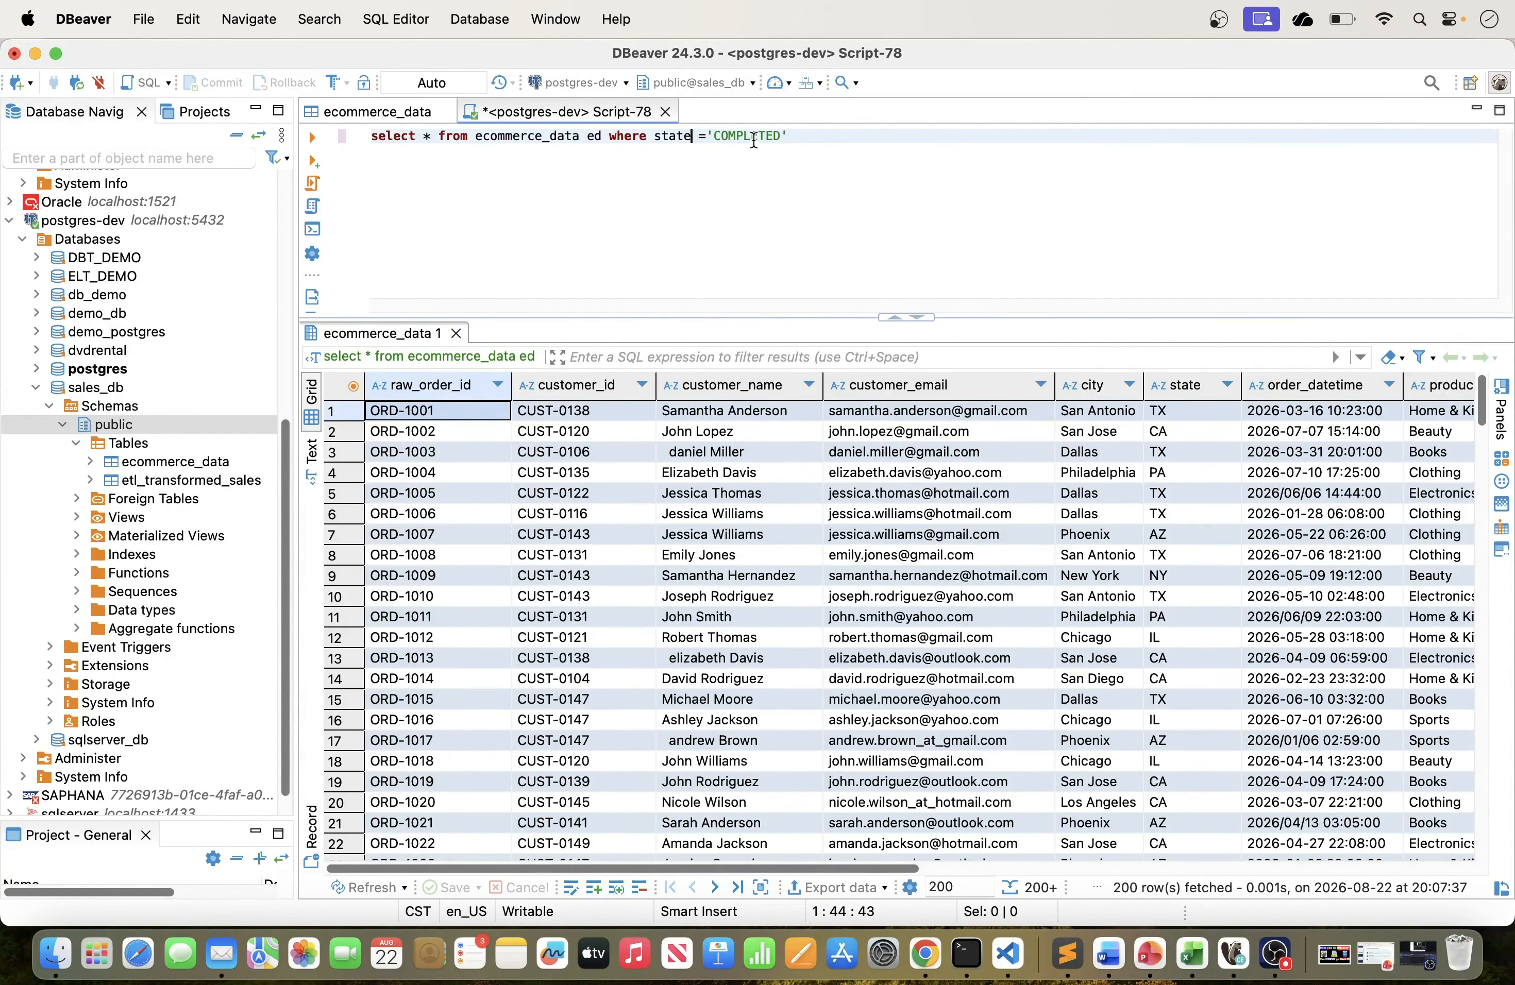
# Change the filter value to 'PA' and run select * from ecommerce_data ed where state ='PA'.
pyautogui.click(781, 134)
pyautogui.press('BackSpace')
pyautogui.press('BackSpace')
pyautogui.press('BackSpace')
pyautogui.press('BackSpace')
pyautogui.press('BackSpace')
pyautogui.press('BackSpace')
pyautogui.press('BackSpace')
pyautogui.press('BackSpace')
pyautogui.press('BackSpace')
pyautogui.write('PA')
pyautogui.press('super+a')
pyautogui.click(319, 136)
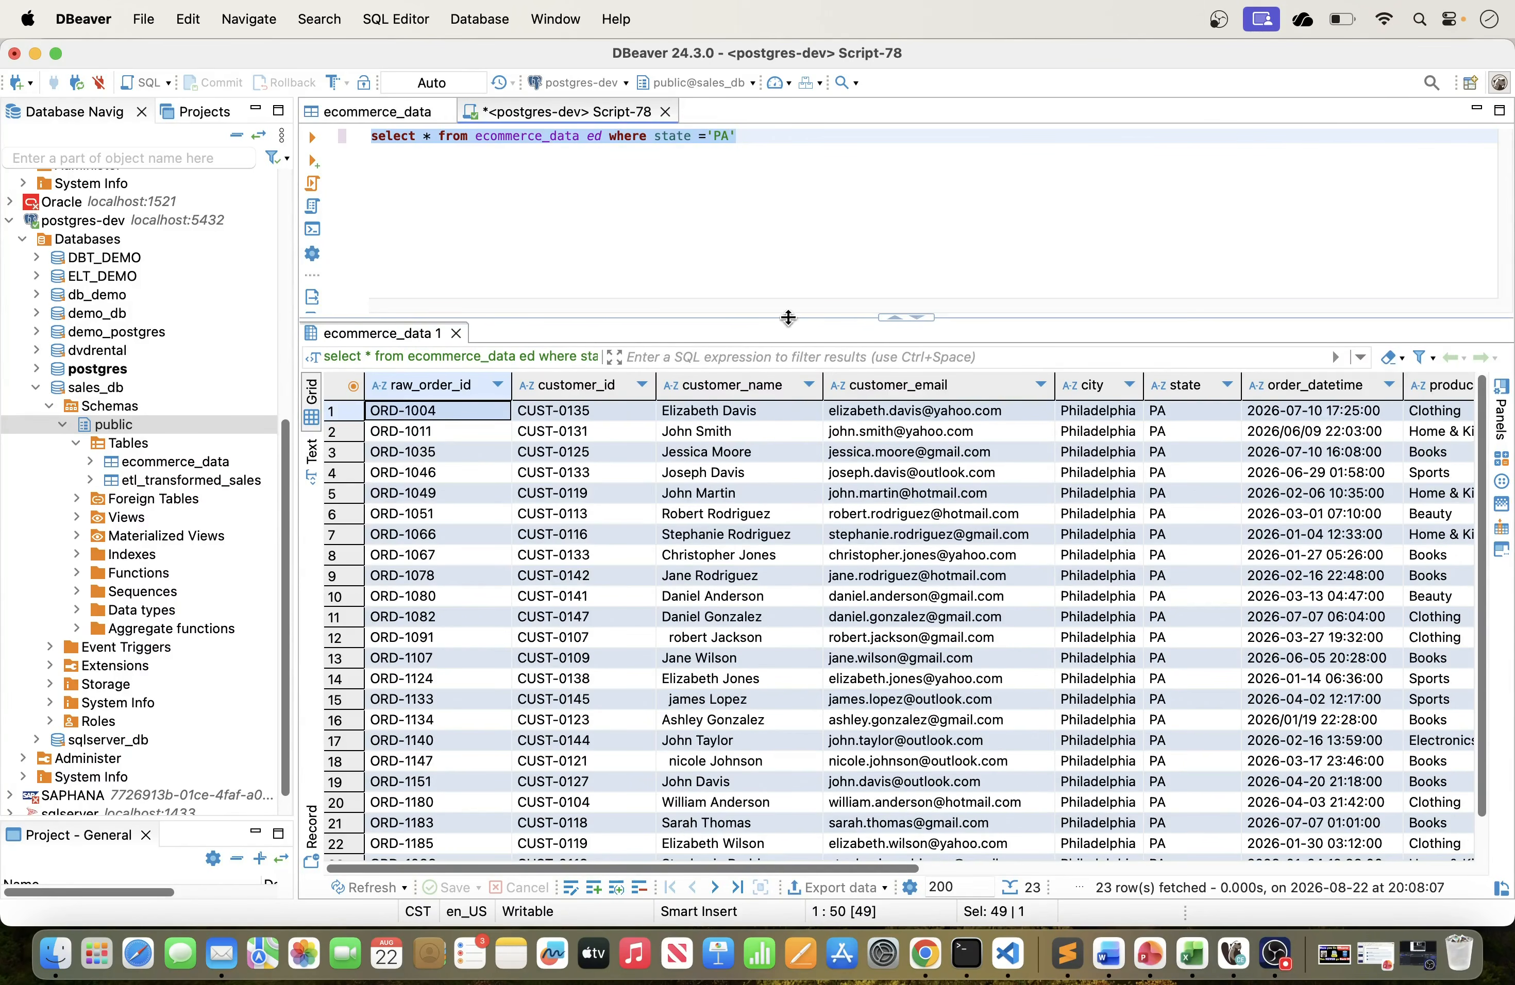
# Enlarge the query results area and examine the Pennsylvania orders across all columns from raw_order_id to ingestion_timestamp.
pyautogui.moveTo(790, 318); pyautogui.dragTo(788, 282)
pyautogui.moveTo(665, 870); pyautogui.dragTo(1420, 896)
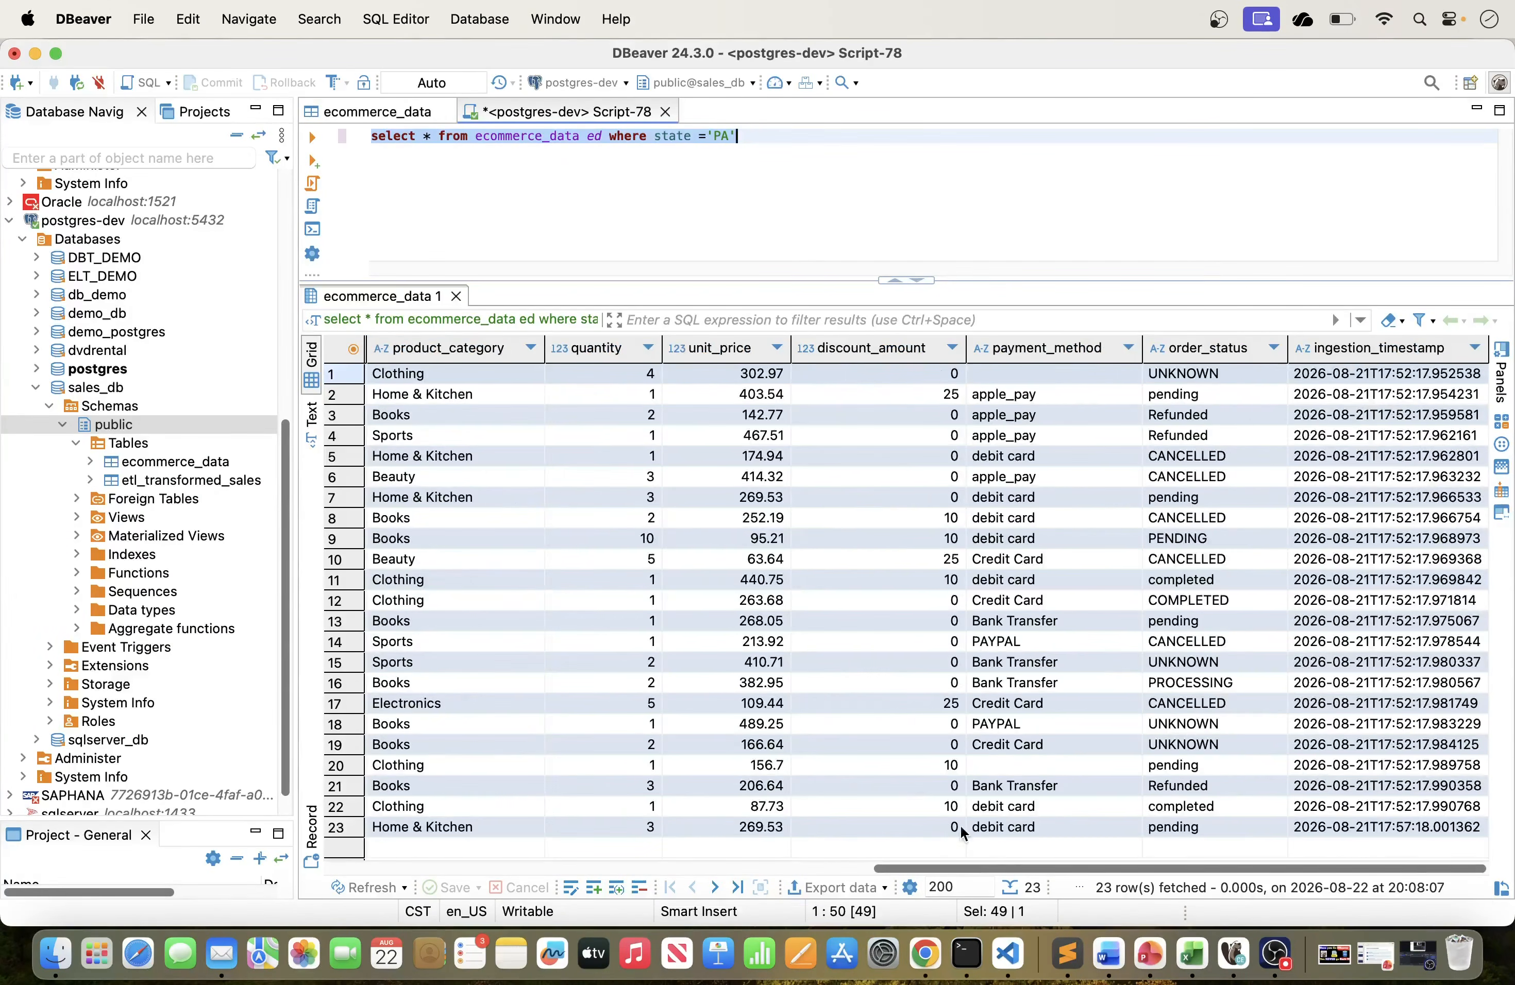
pyautogui.moveTo(1008, 865); pyautogui.dragTo(618, 845)
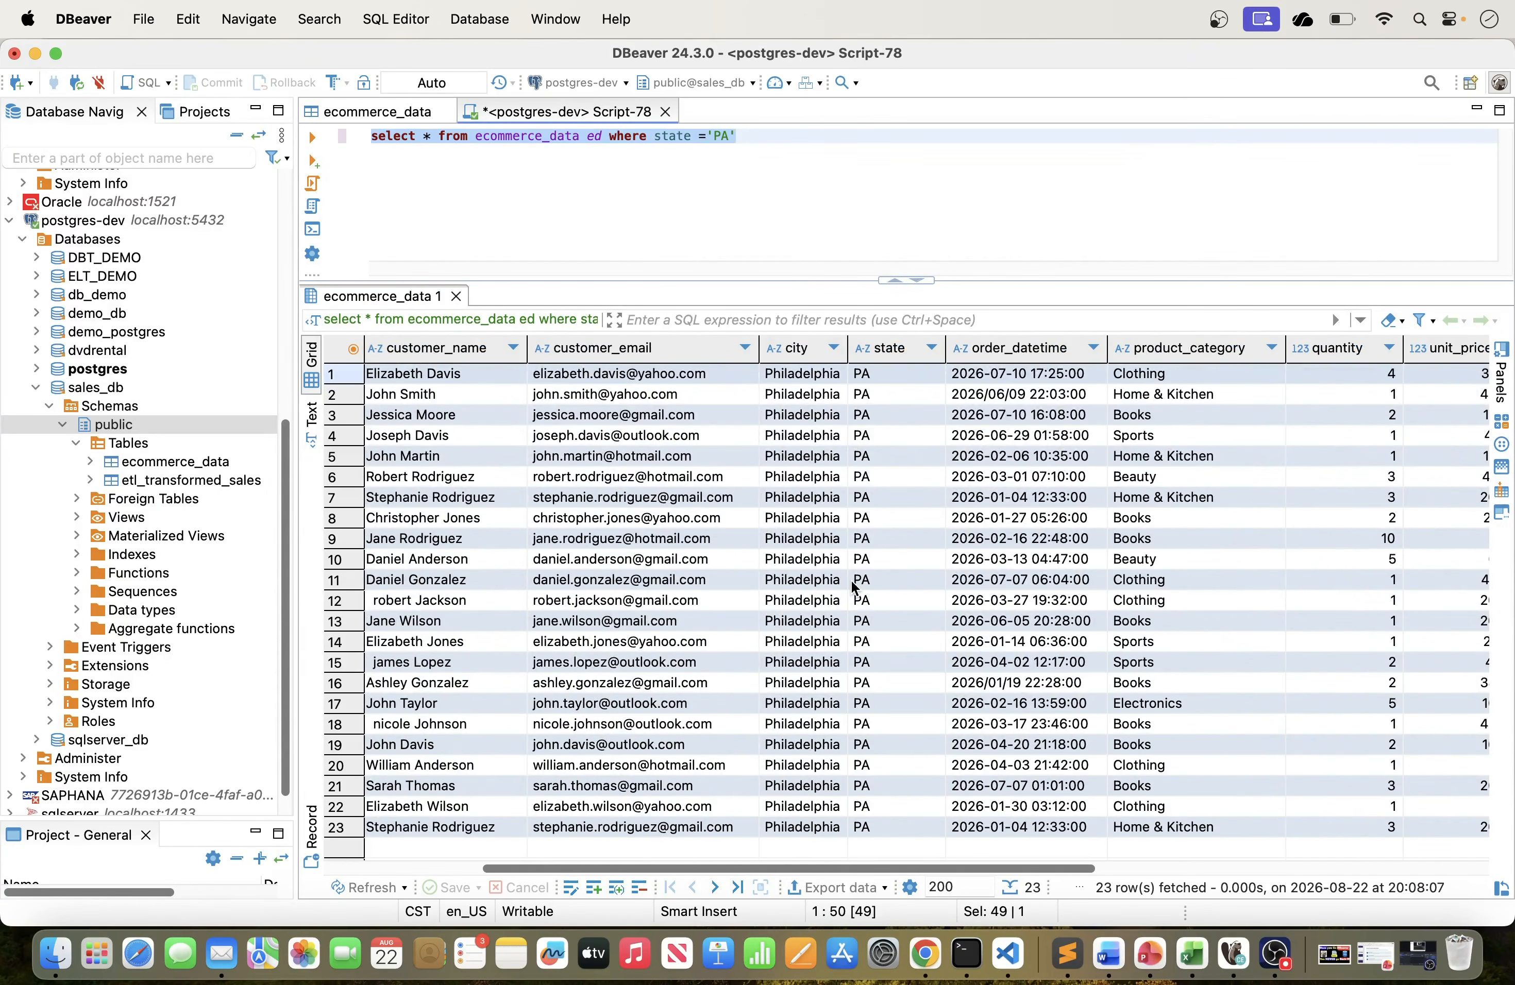
pyautogui.moveTo(845, 869); pyautogui.dragTo(553, 835)
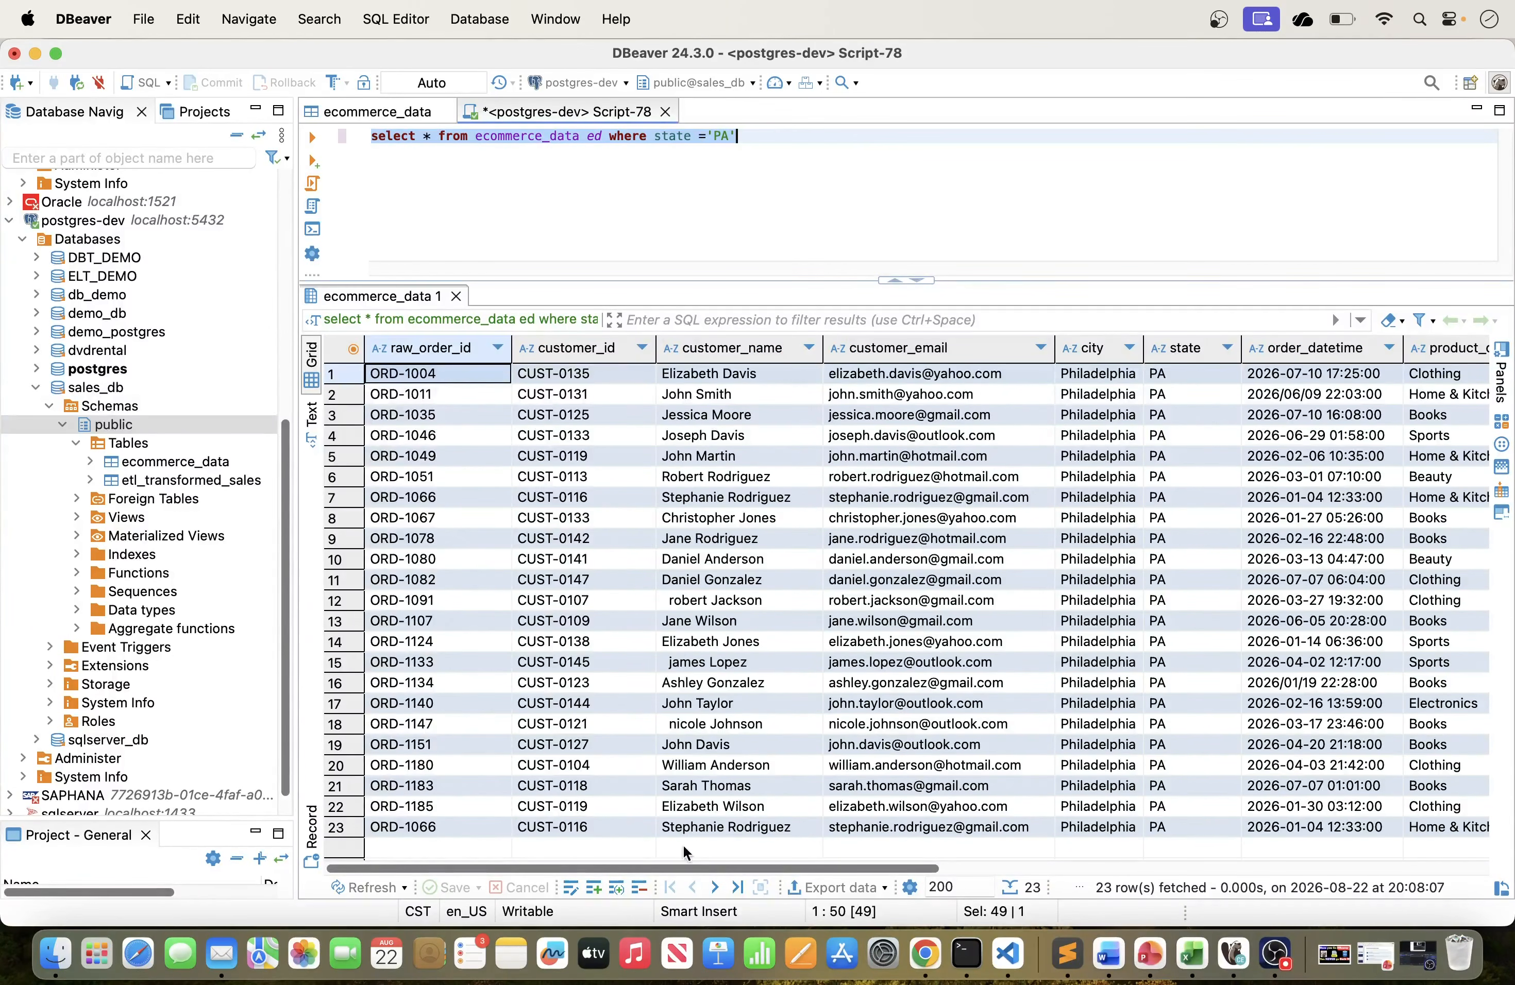
pyautogui.moveTo(702, 867); pyautogui.dragTo(1294, 886)
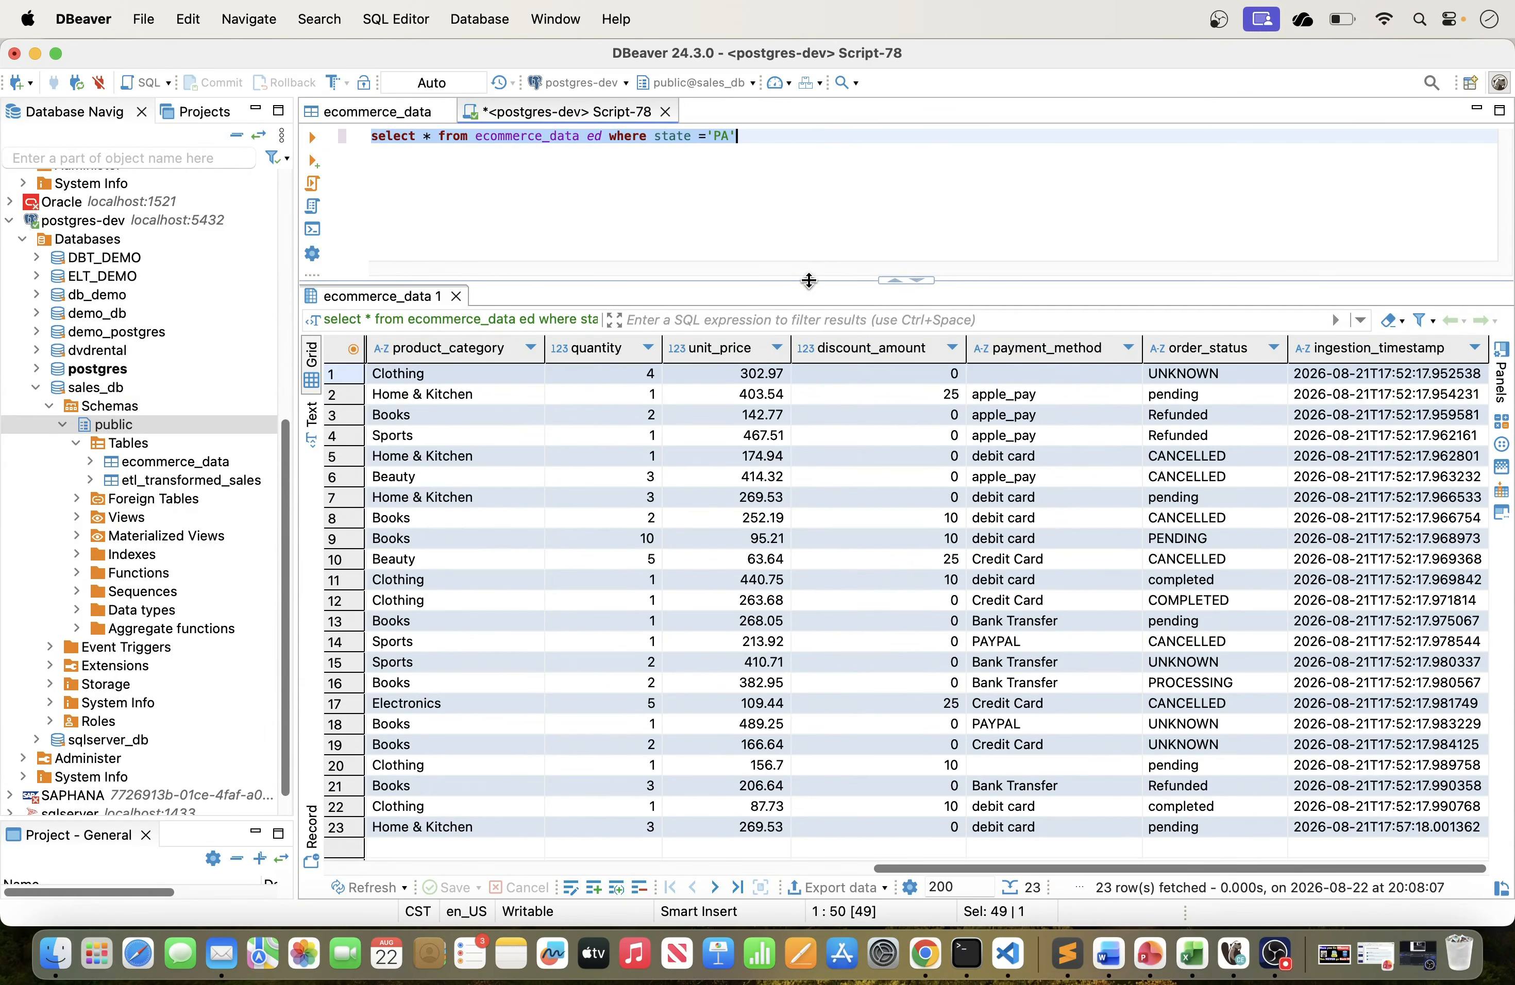
pyautogui.moveTo(719, 276); pyautogui.dragTo(724, 248)
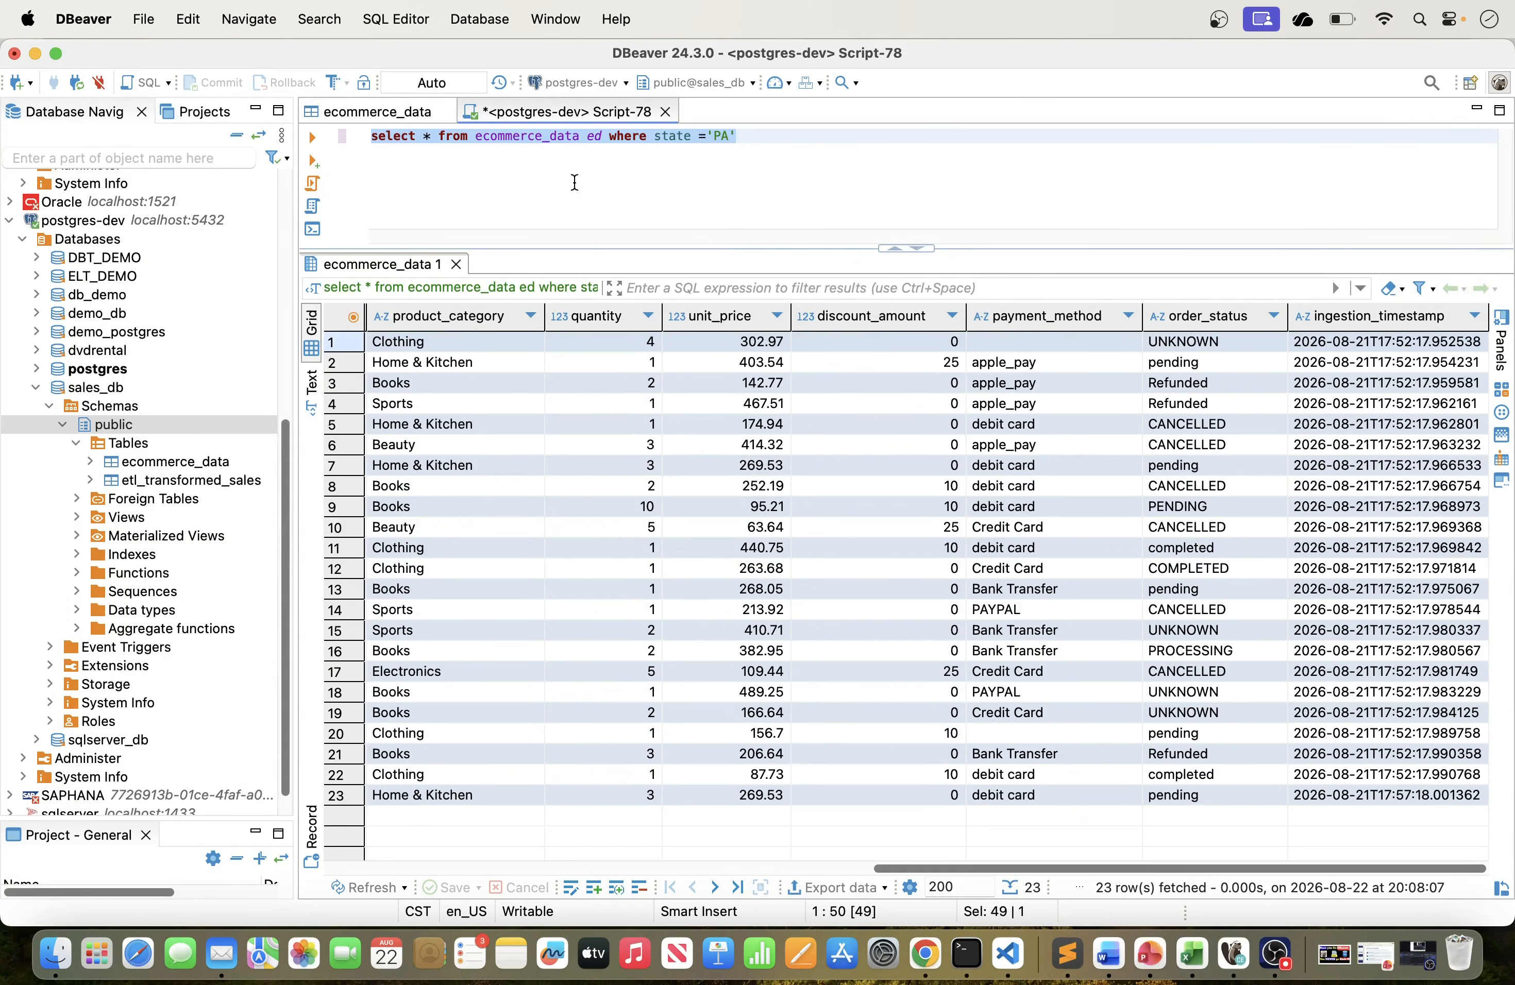
# Enlarge the SQL editor area, widen the database navigator and look through its database connections.
pyautogui.click(659, 186)
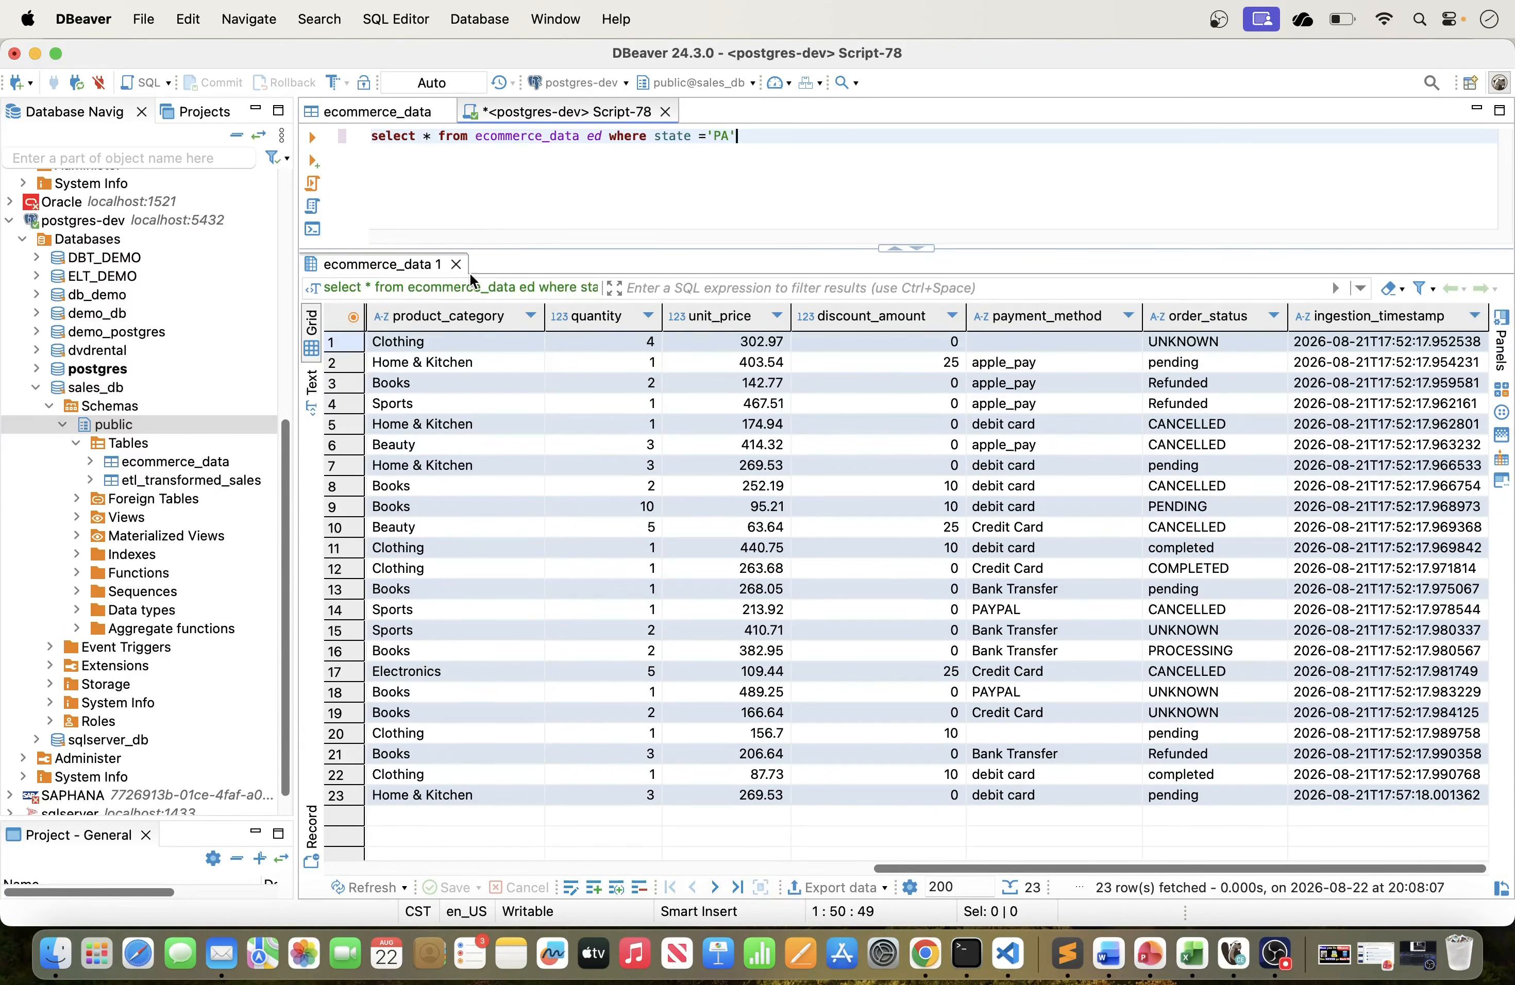
pyautogui.moveTo(500, 249); pyautogui.dragTo(335, 335)
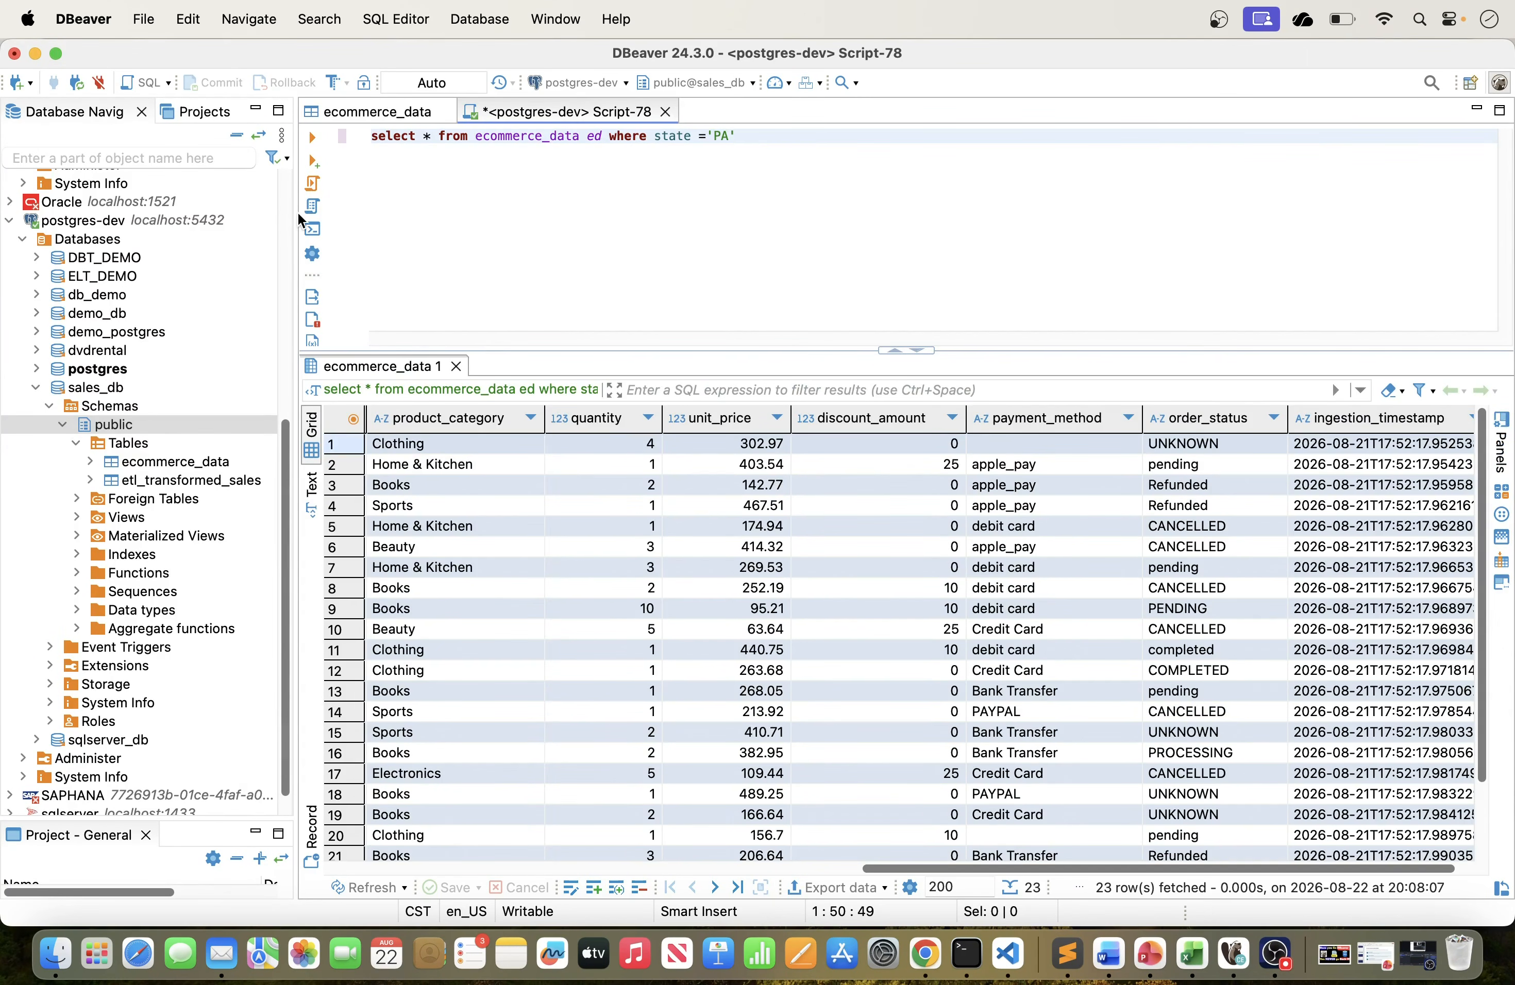
pyautogui.moveTo(296, 212); pyautogui.dragTo(342, 214)
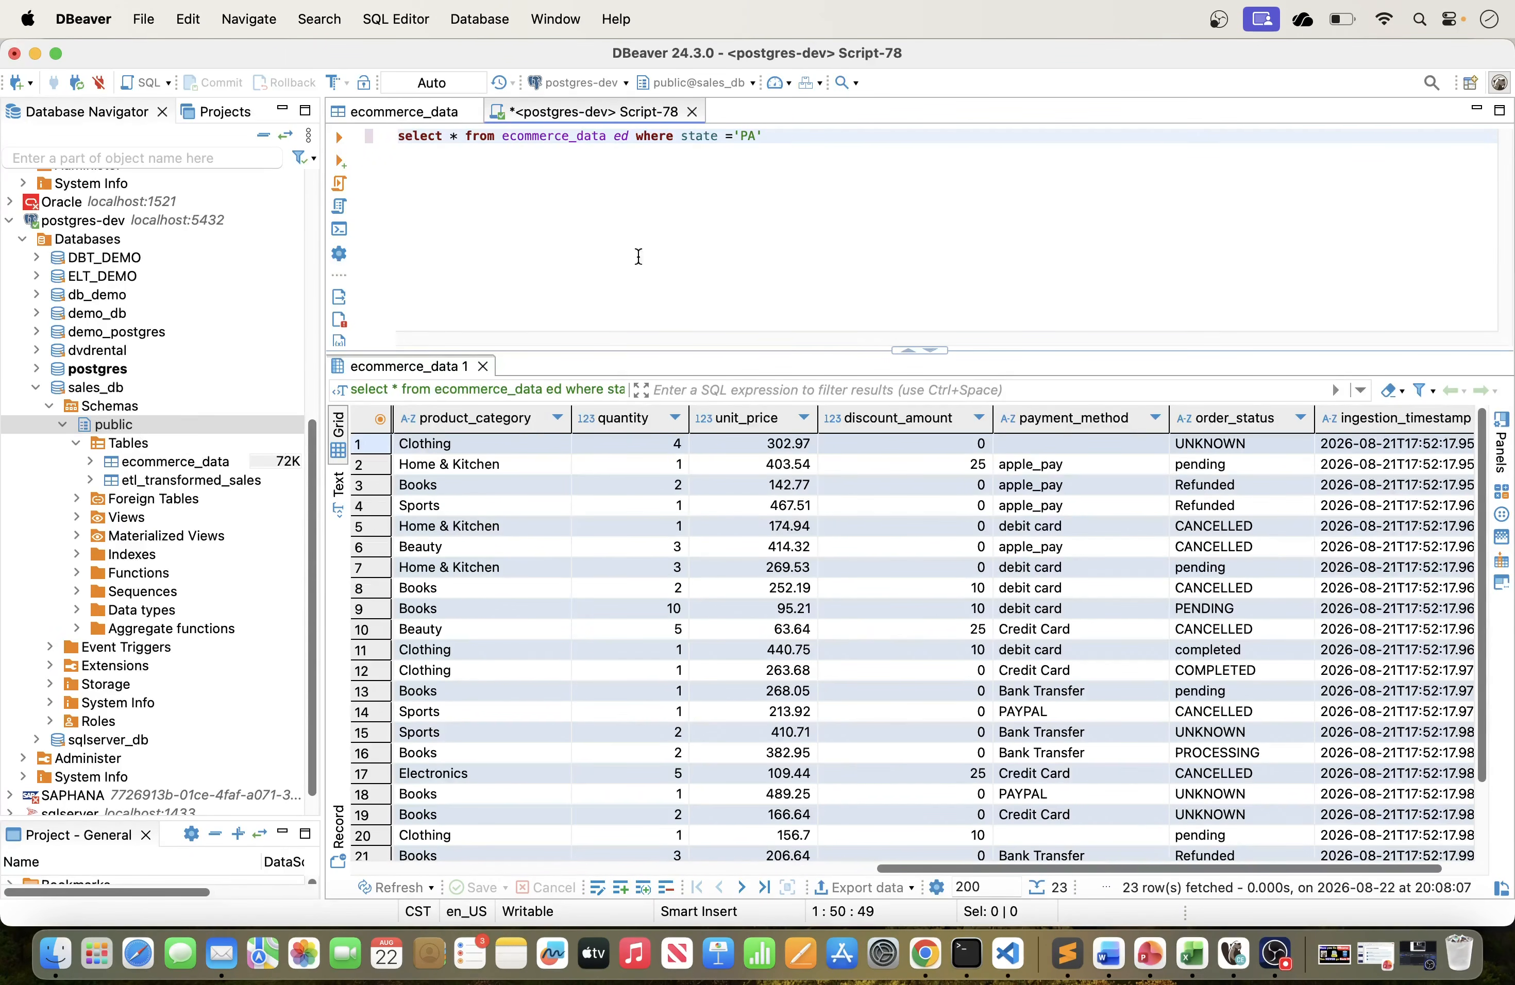
pyautogui.scroll(10, 57, 339)
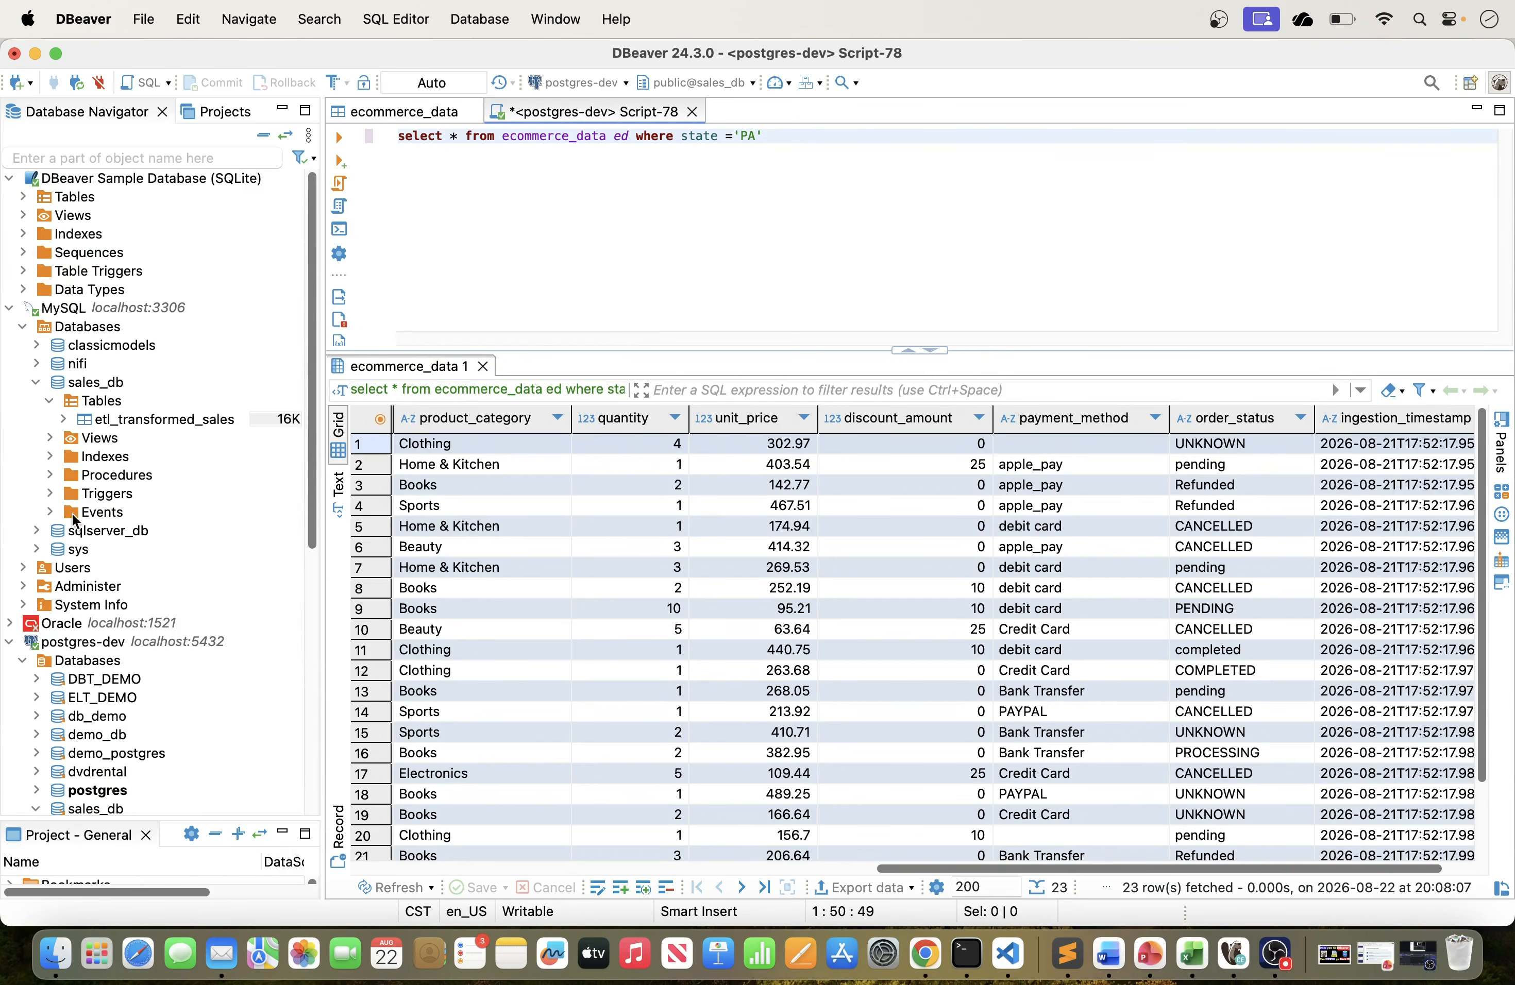
pyautogui.scroll(-10, 166, 506)
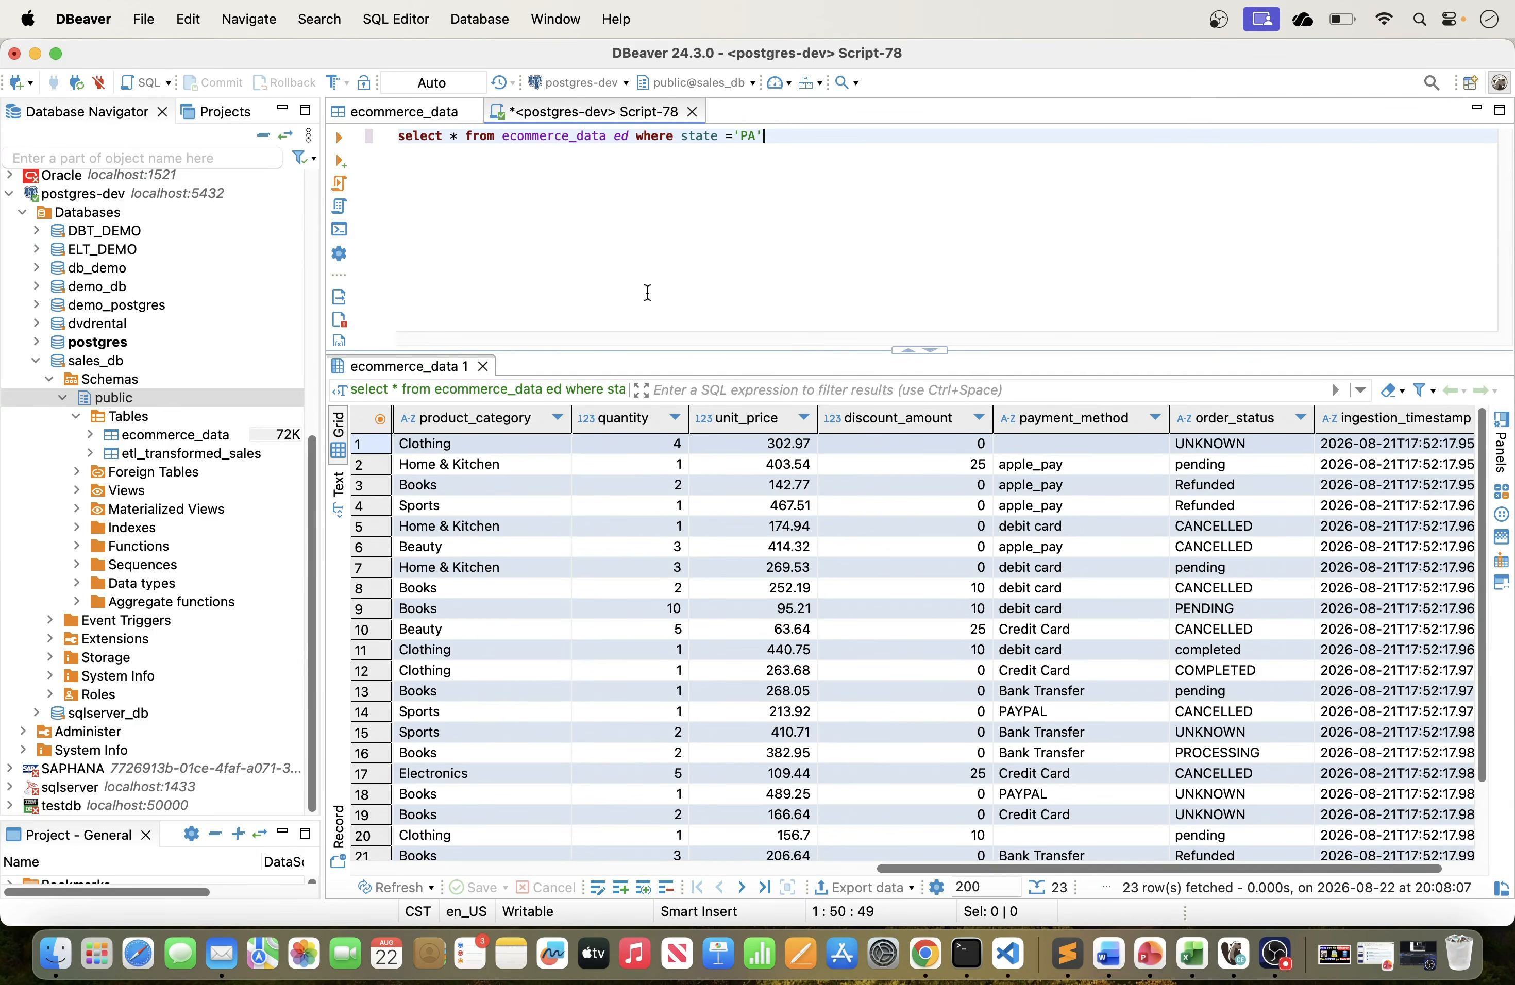
pyautogui.moveTo(639, 350); pyautogui.dragTo(631, 480)
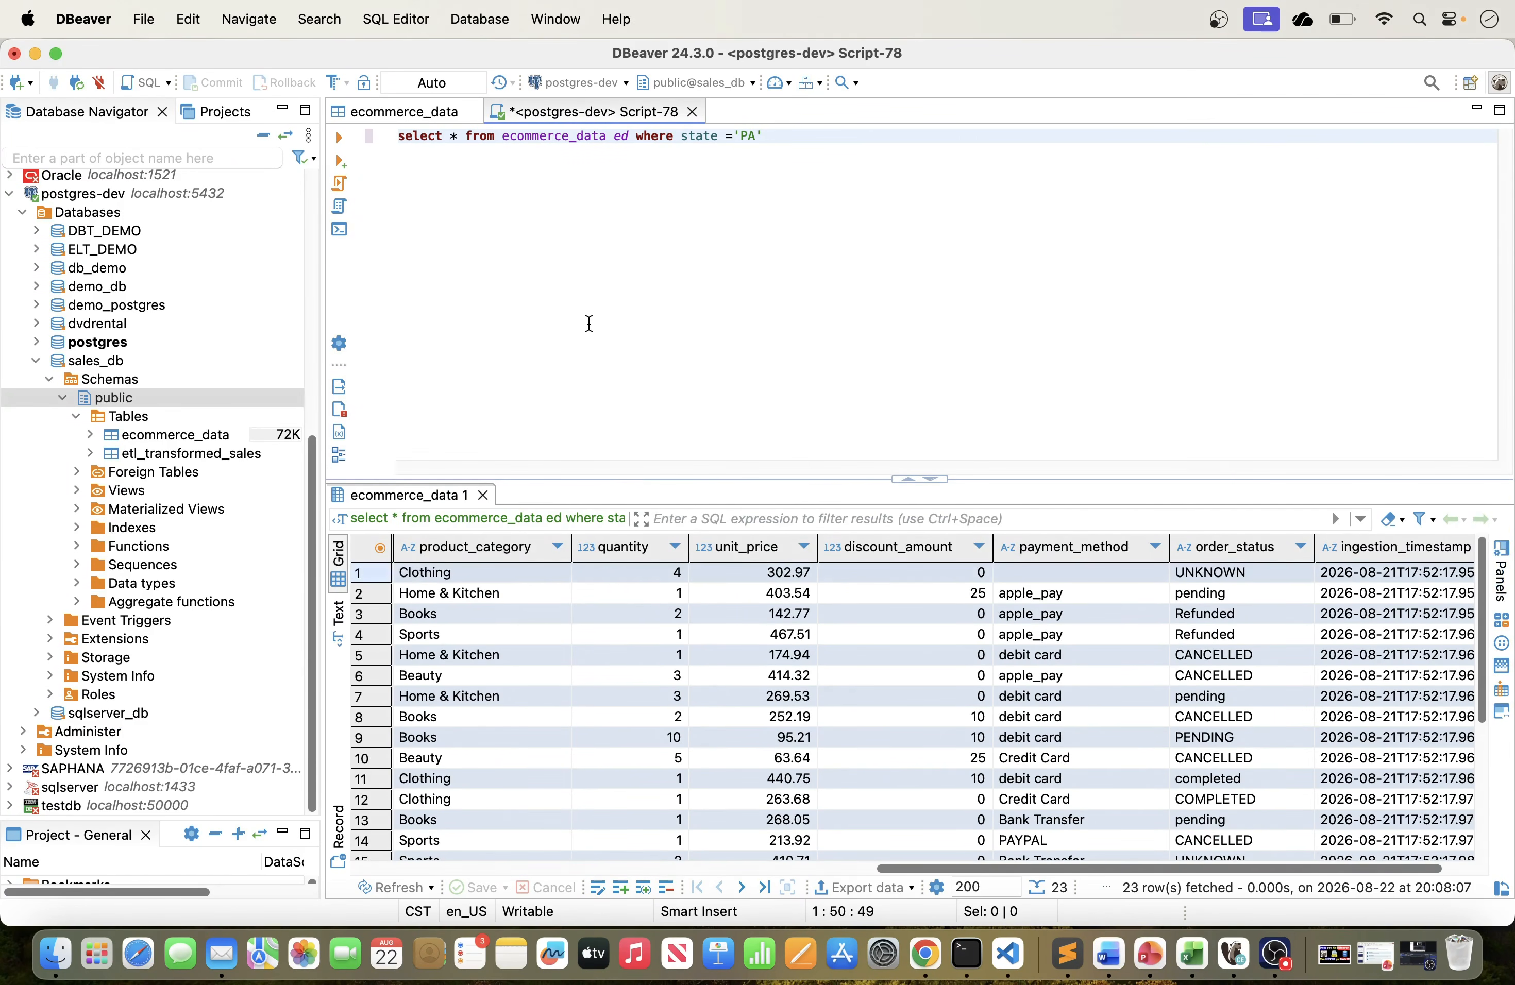